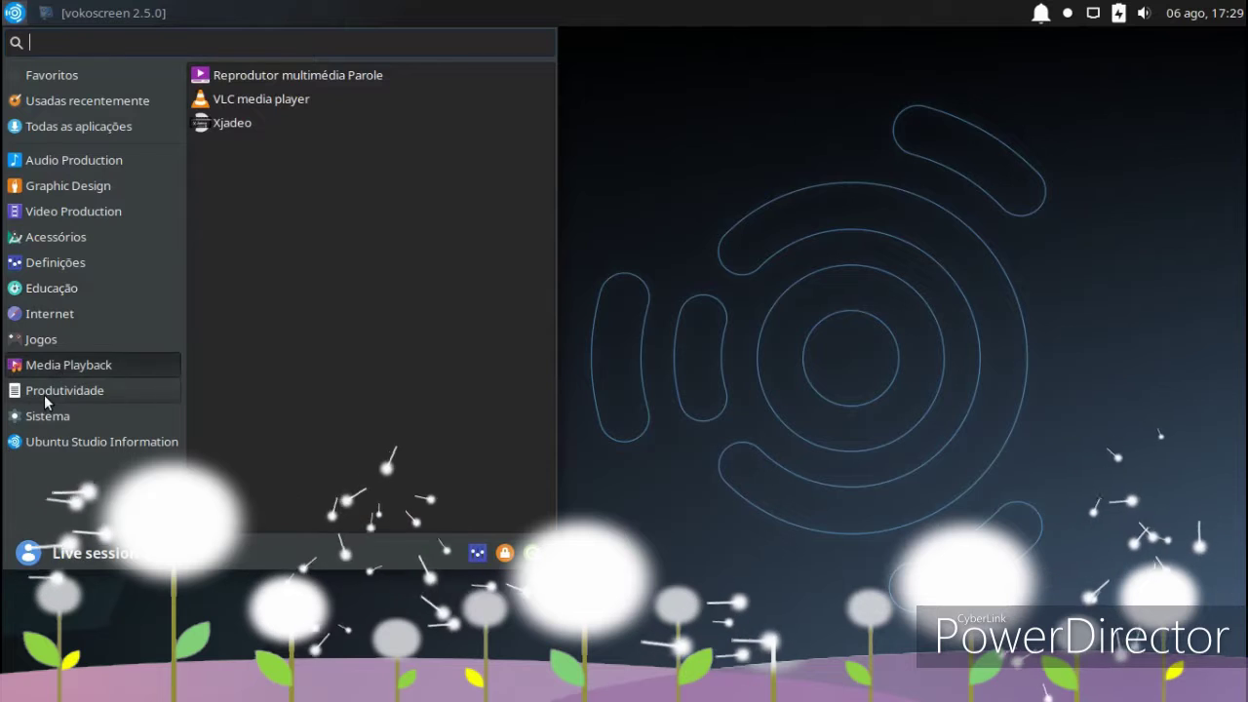
Shrink the applications menu window to a narrower and slightly shorter size.
mouse_move(45, 419)
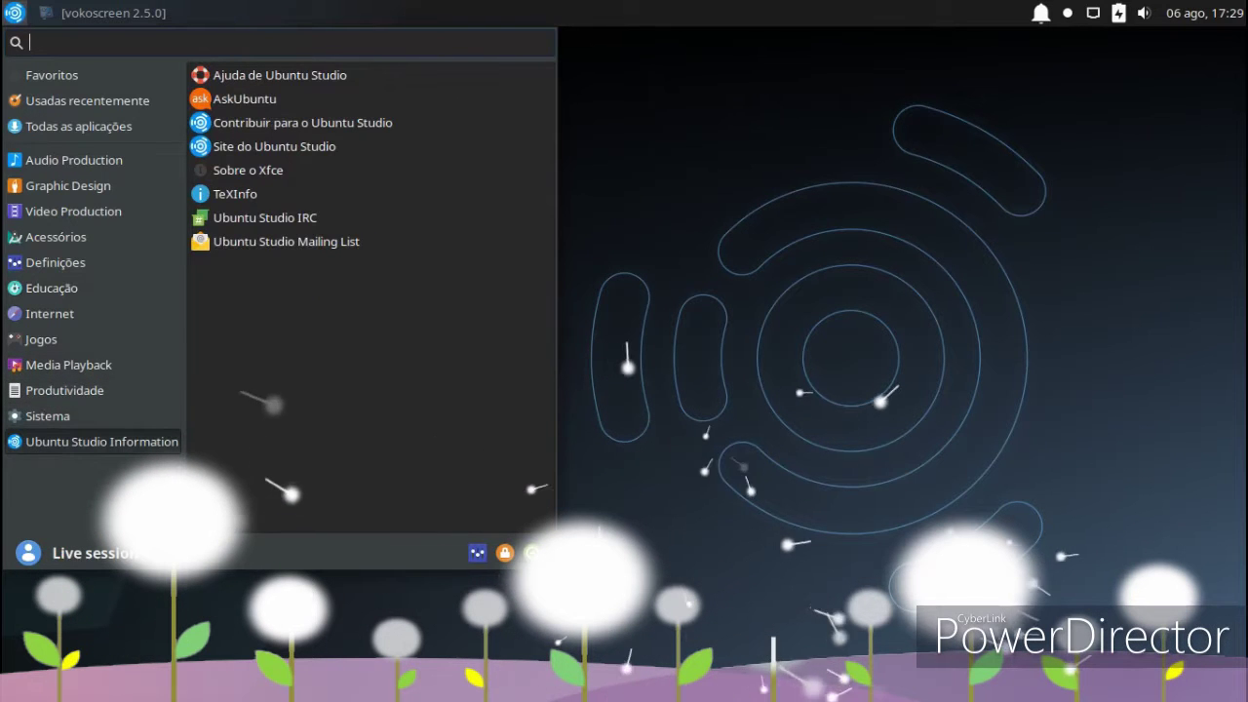
left_click_drag(551, 565, 436, 535)
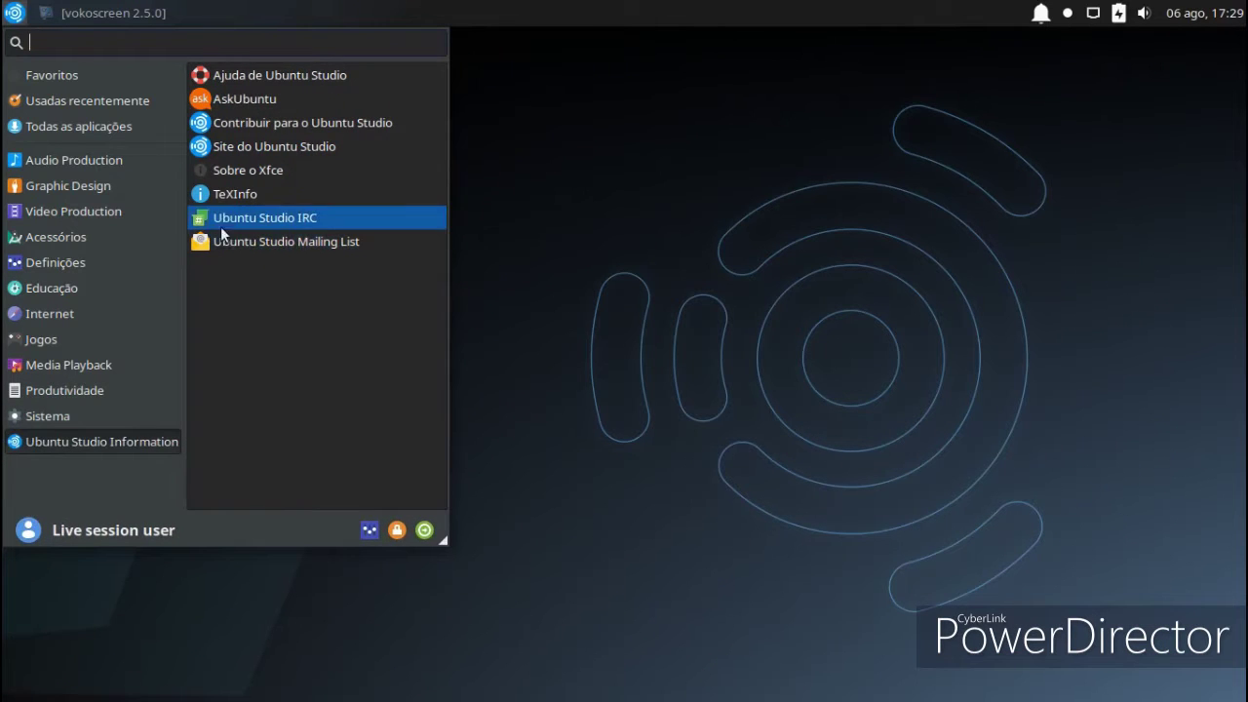
Open TeXInfo from the Ubuntu Studio Information applications, view its Info page and close the terminal window.
left_click(264, 183)
left_click_drag(364, 56, 647, 88)
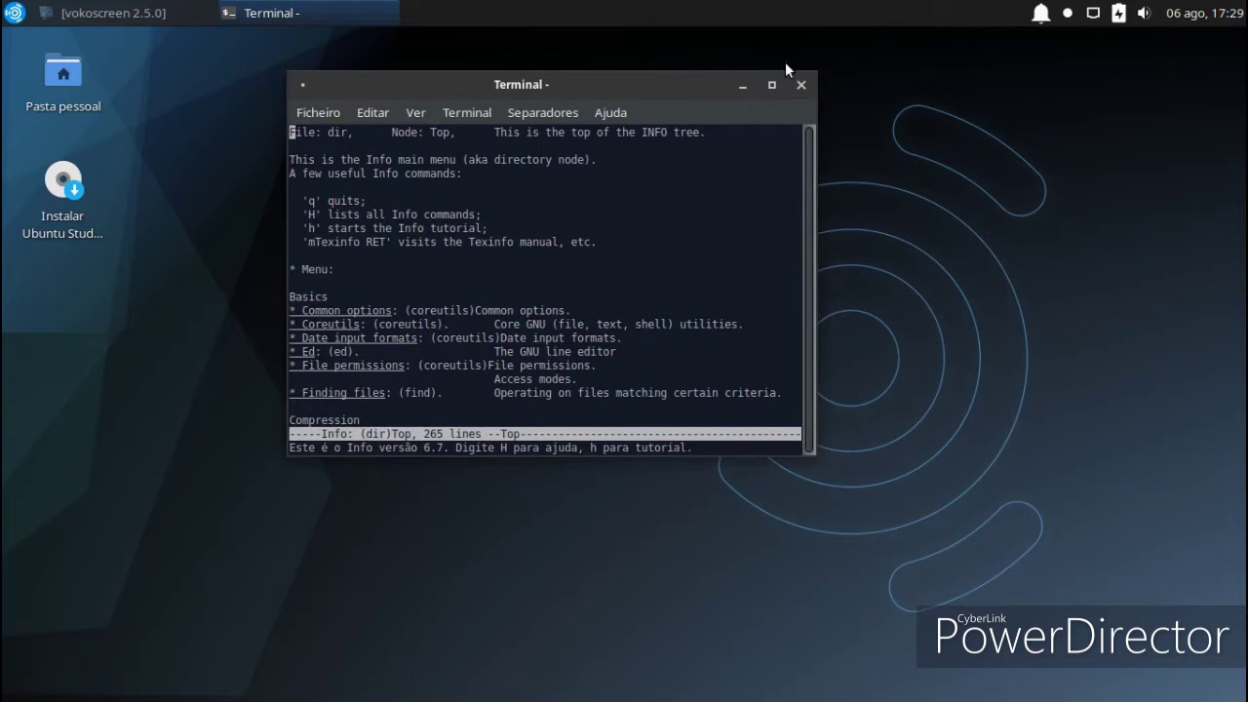
left_click(799, 87)
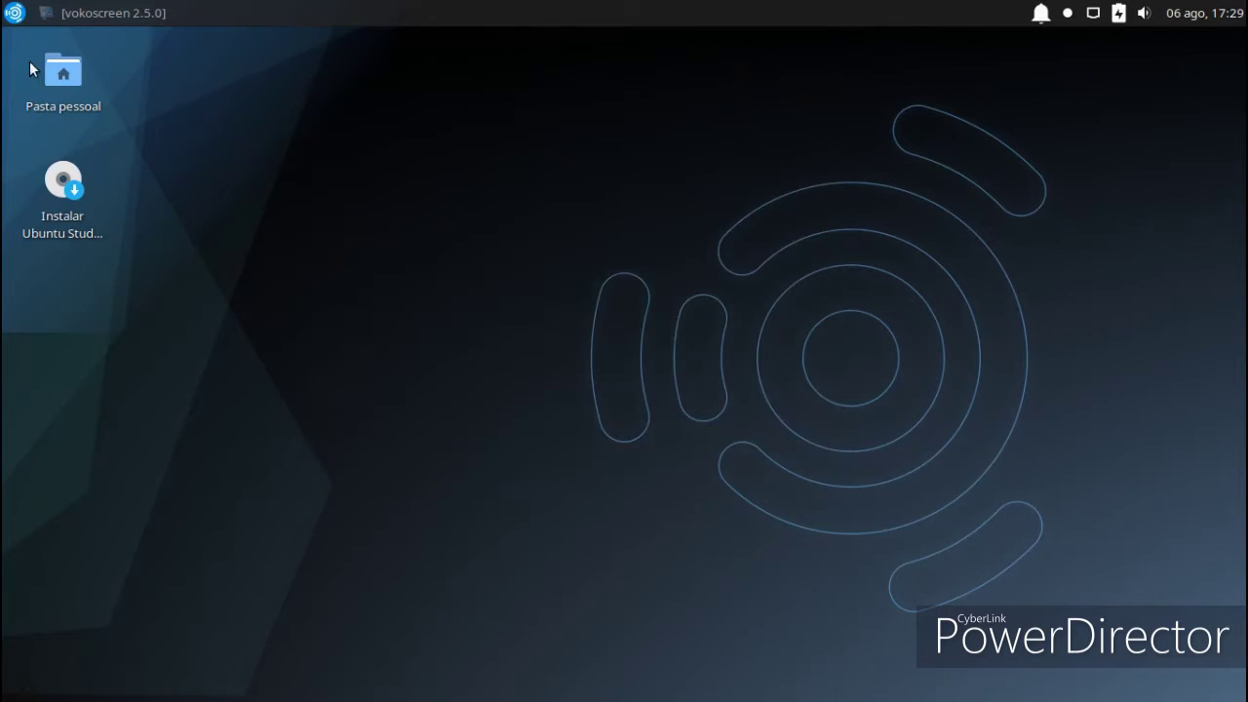
Launch Blender from the Graphic Design applications and dismiss its splash screen.
left_click(14, 13)
left_click(50, 181)
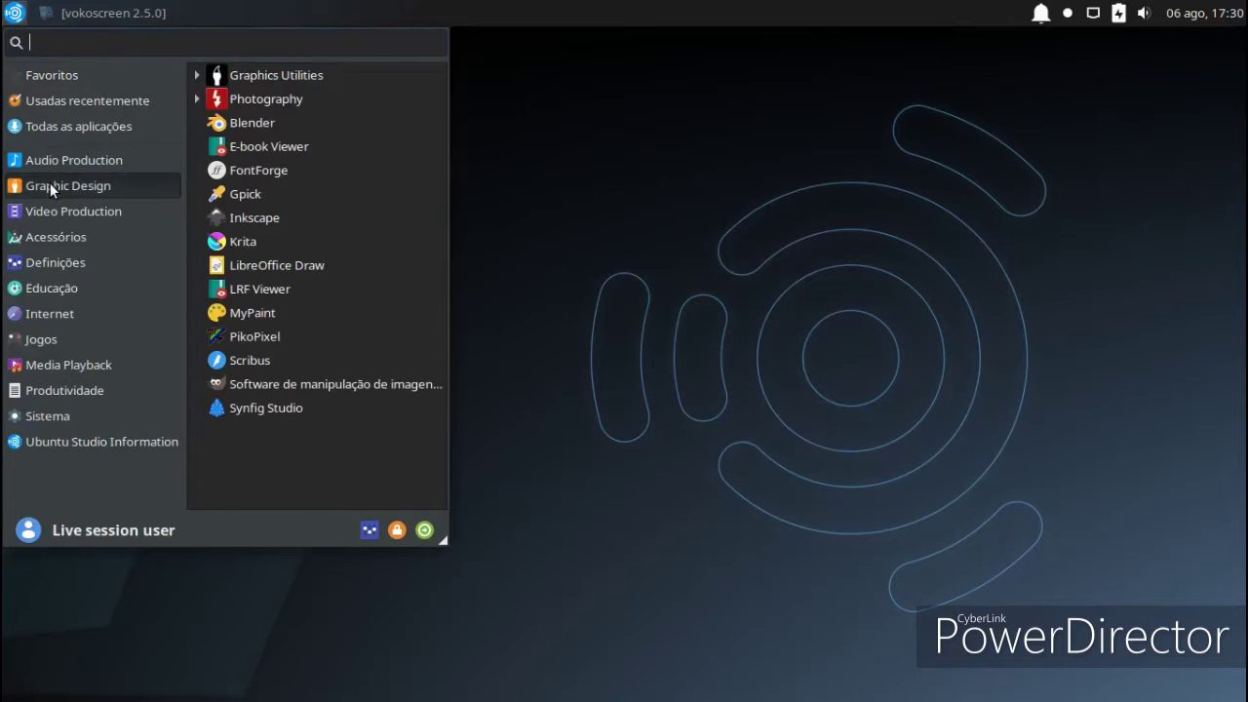
left_click(224, 135)
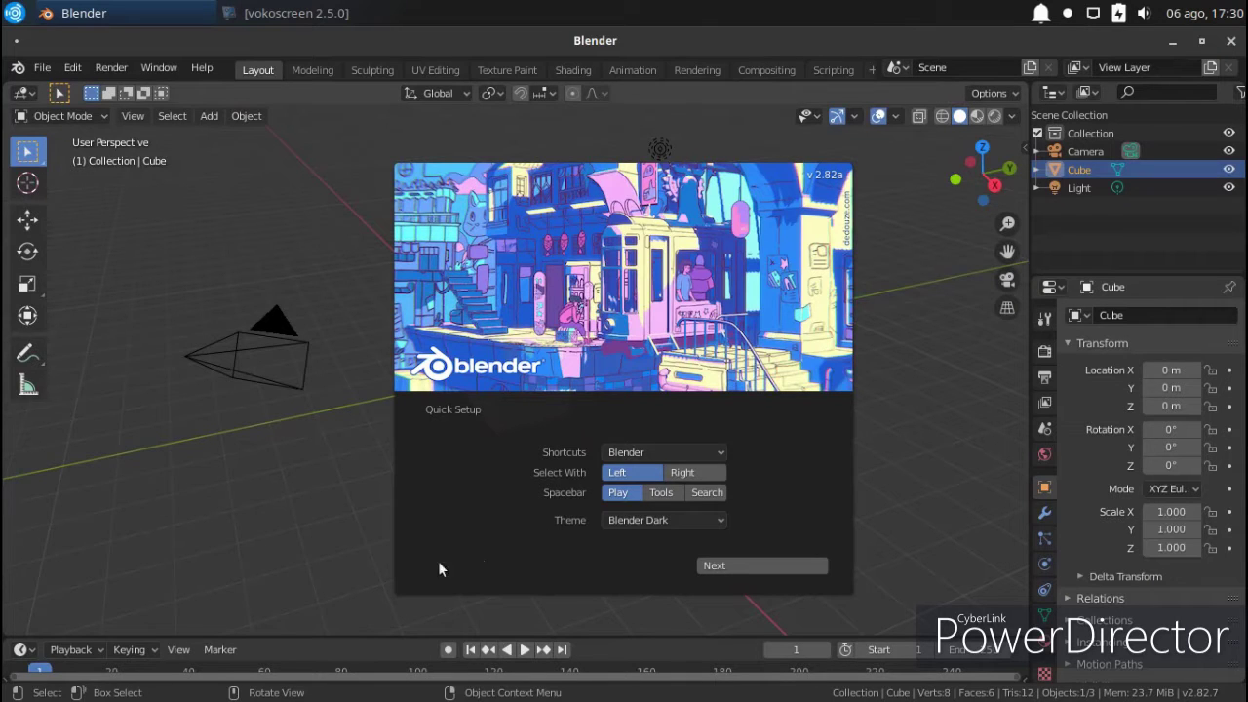
left_click(914, 293)
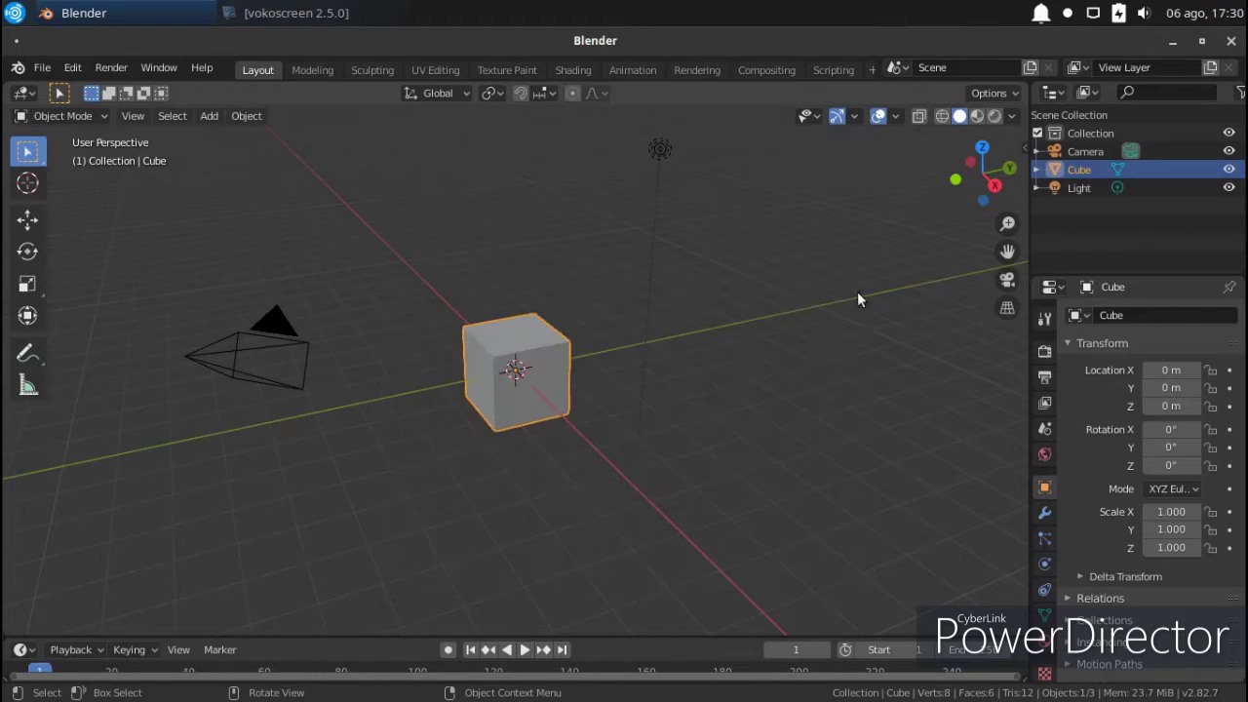
Dismiss the object context options and place the 3D cursor between the camera and the cube.
right_click(518, 365)
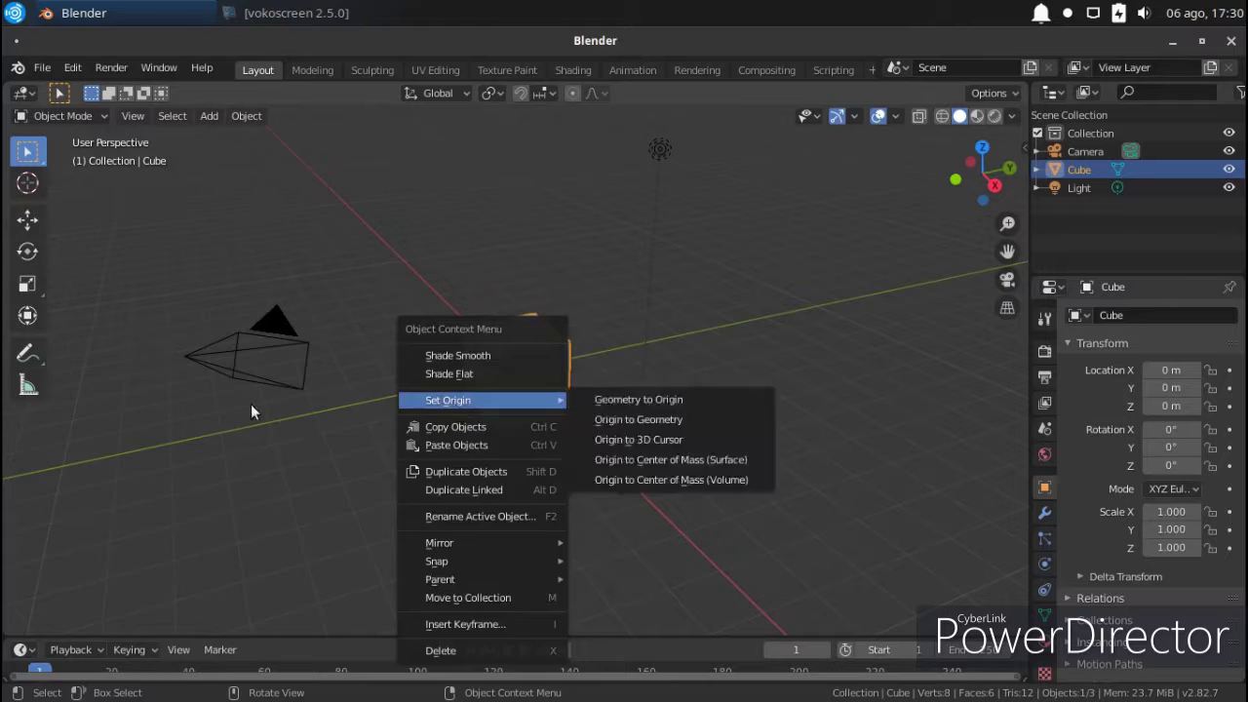
right_click(133, 384)
left_click(266, 251)
left_click(44, 183)
left_click_drag(437, 347, 413, 399)
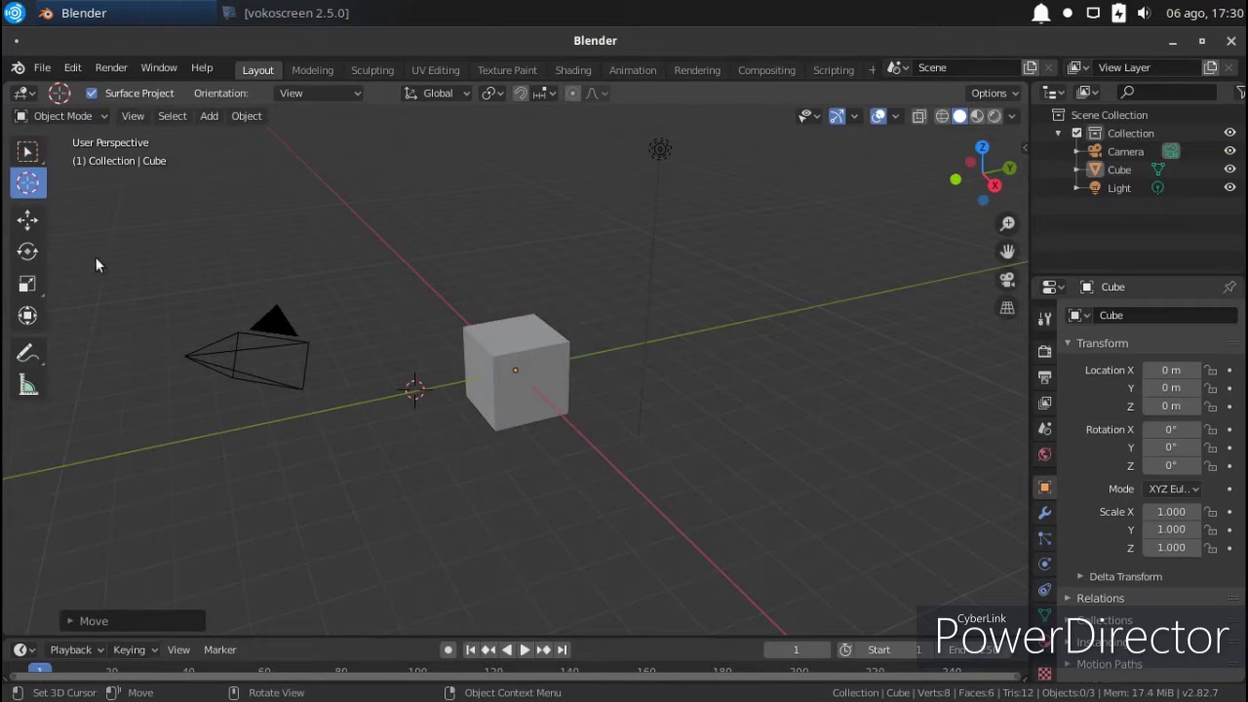
View the view layer and output properties of the scene and the cube's particle properties.
left_click(1044, 402)
left_click(1044, 376)
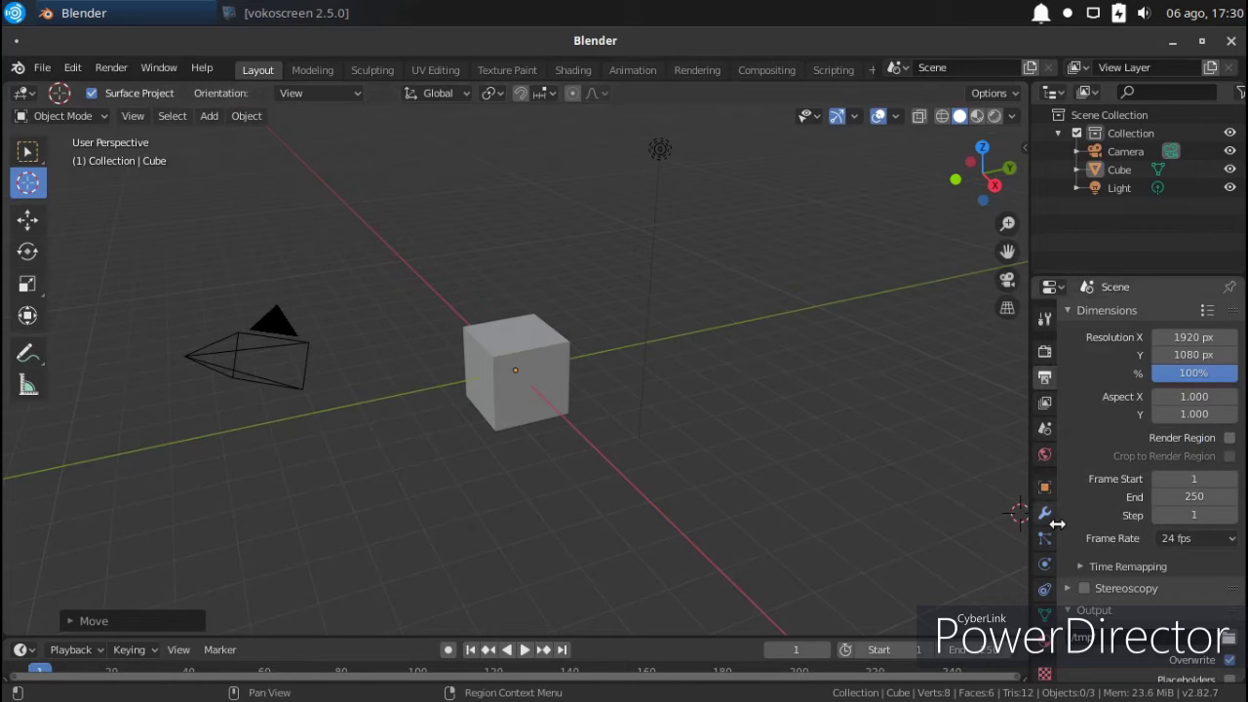
left_click(1018, 513)
left_click(1044, 539)
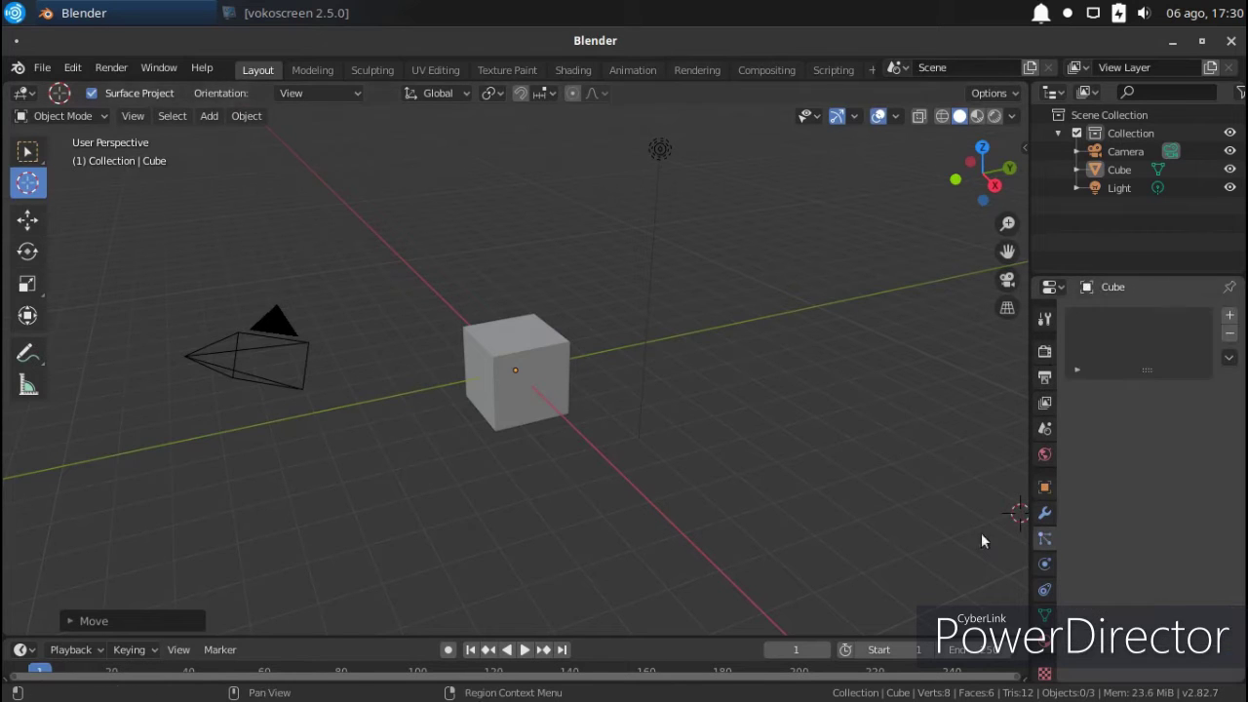
Draw a freehand boat-like annotation outline around the cube and switch to the Left Orthographic view.
left_click(30, 354)
left_click_drag(544, 346, 505, 396)
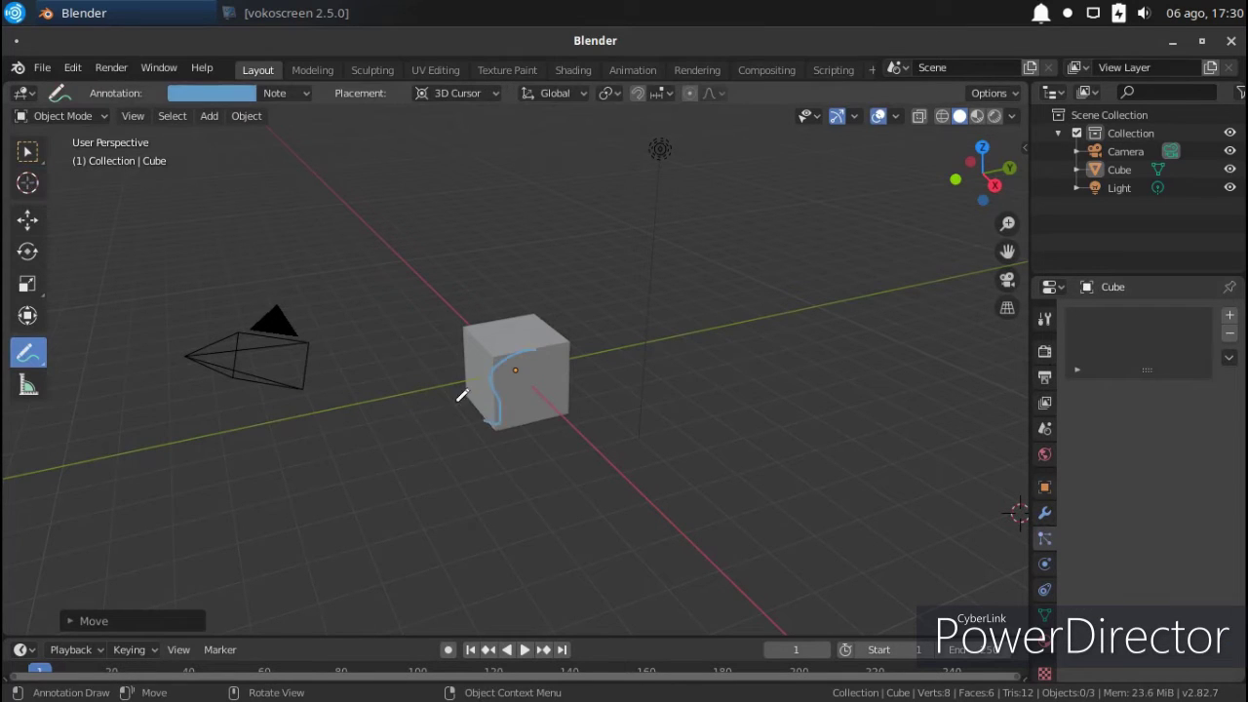
left_click_drag(532, 306, 621, 228)
mouse_move(698, 286)
left_mouse_down()
mouse_move(613, 418)
mouse_move(539, 416)
left_mouse_up()
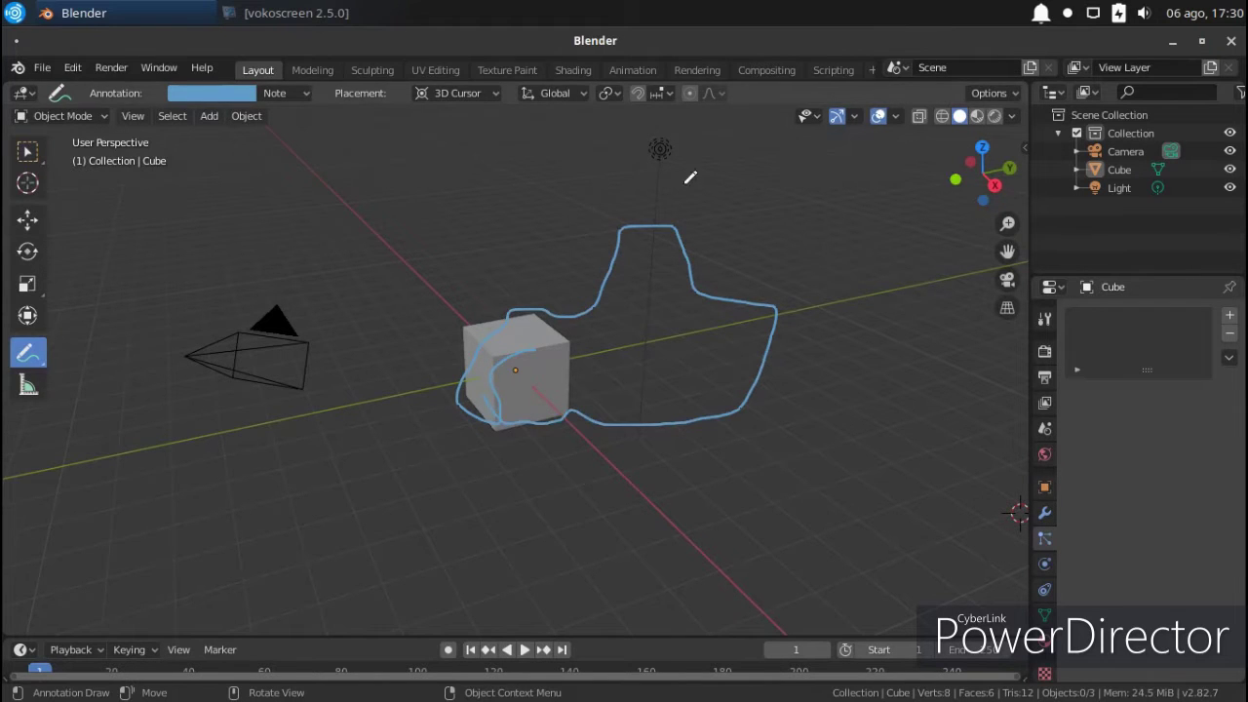
left_click(970, 161)
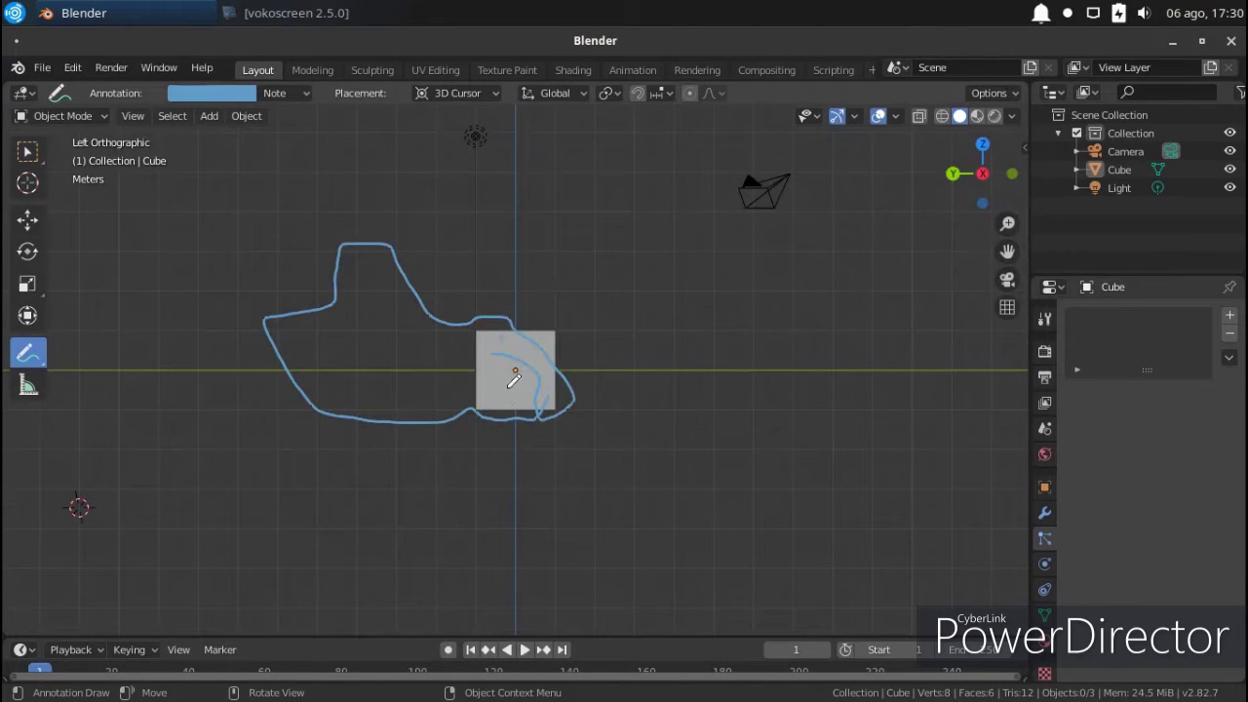
Close Blender without saving the untitled project.
left_click(1230, 40)
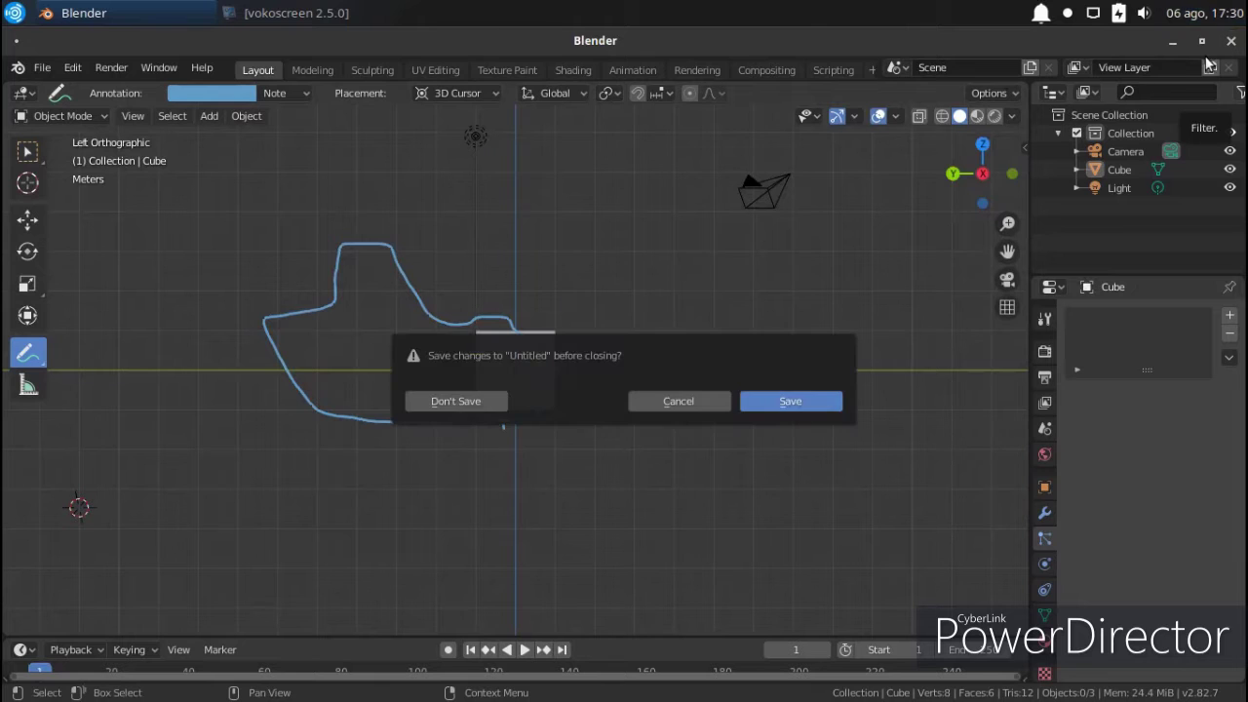
left_click(483, 406)
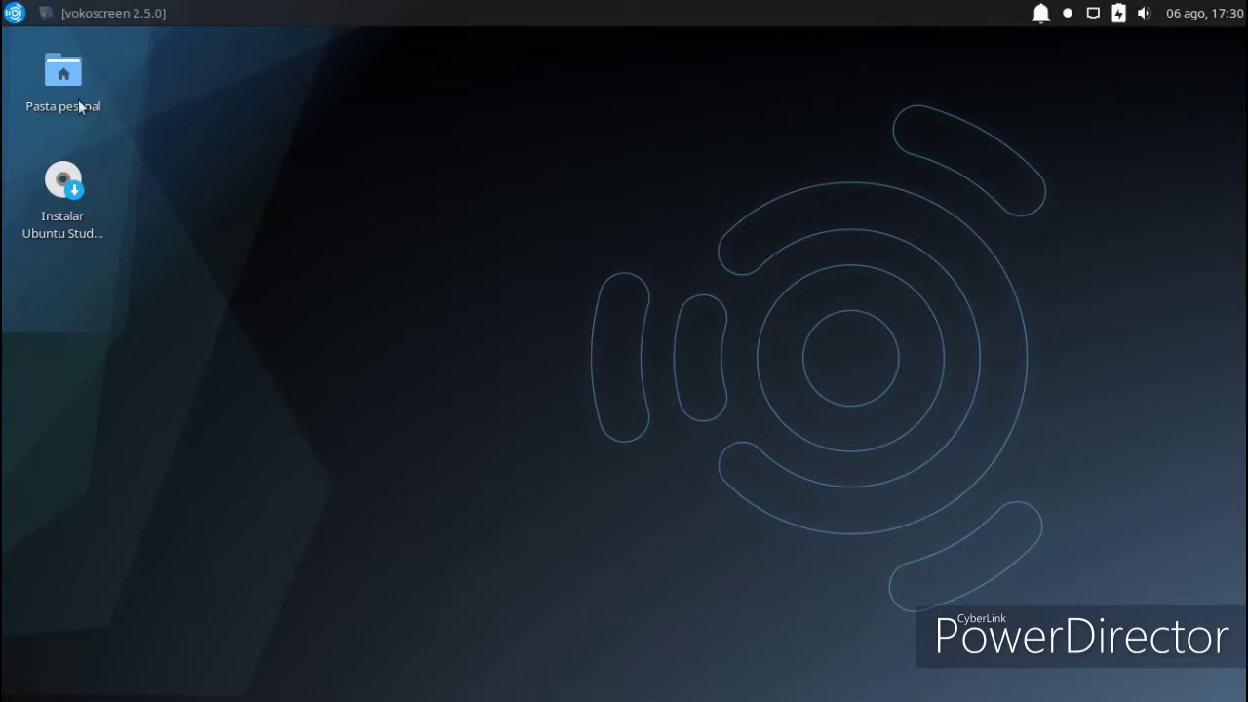
Launch FontForge from the Graphic Design applications and move its splash window clear of the Open Font dialog.
left_click(14, 13)
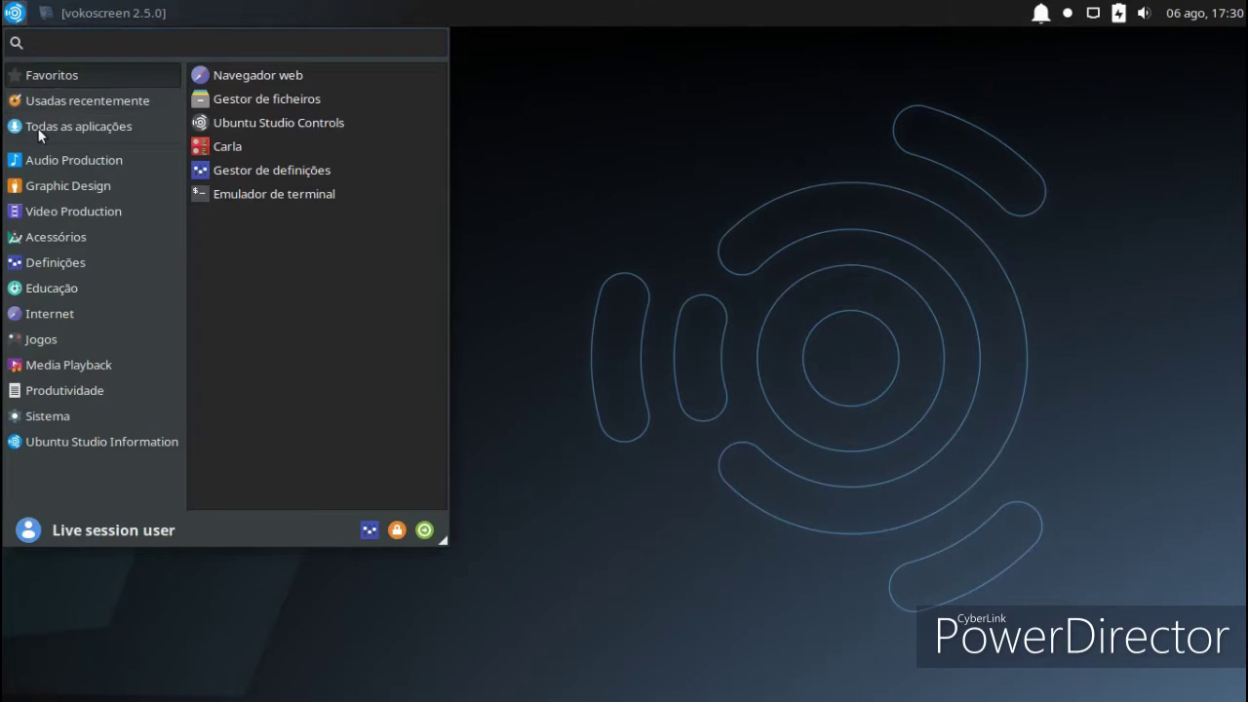
left_click(35, 188)
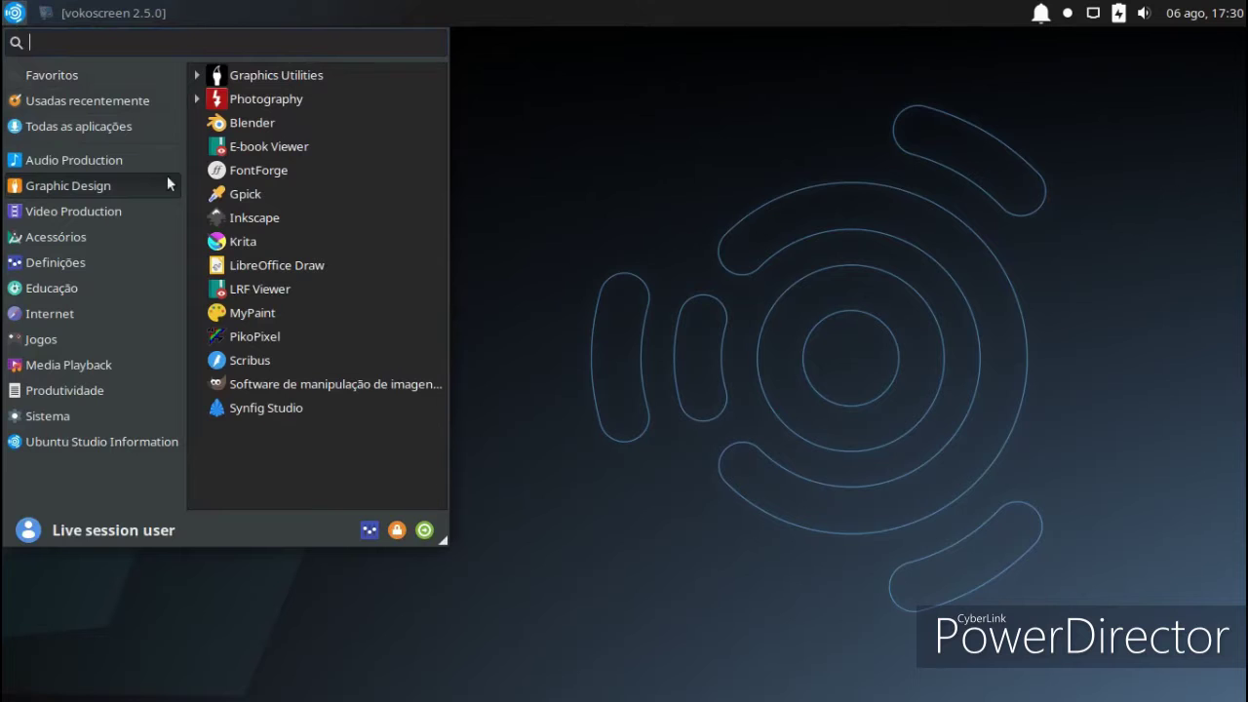
left_click(313, 174)
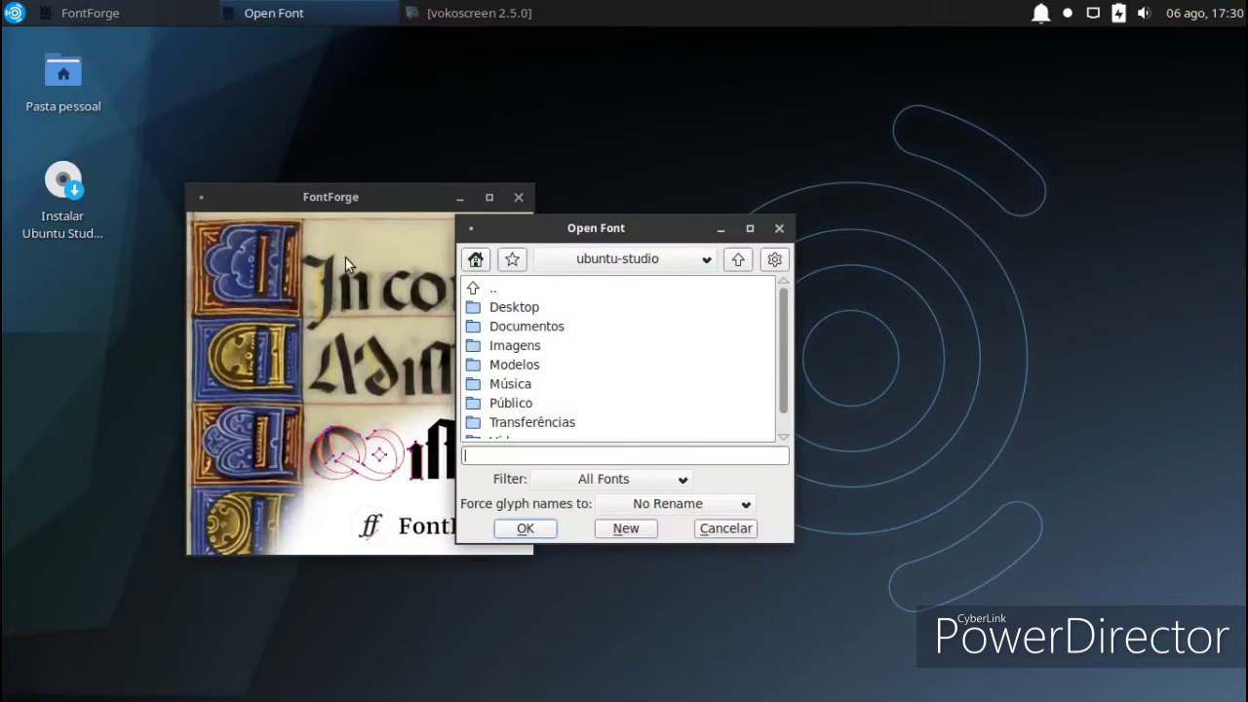
left_click_drag(344, 214, 255, 131)
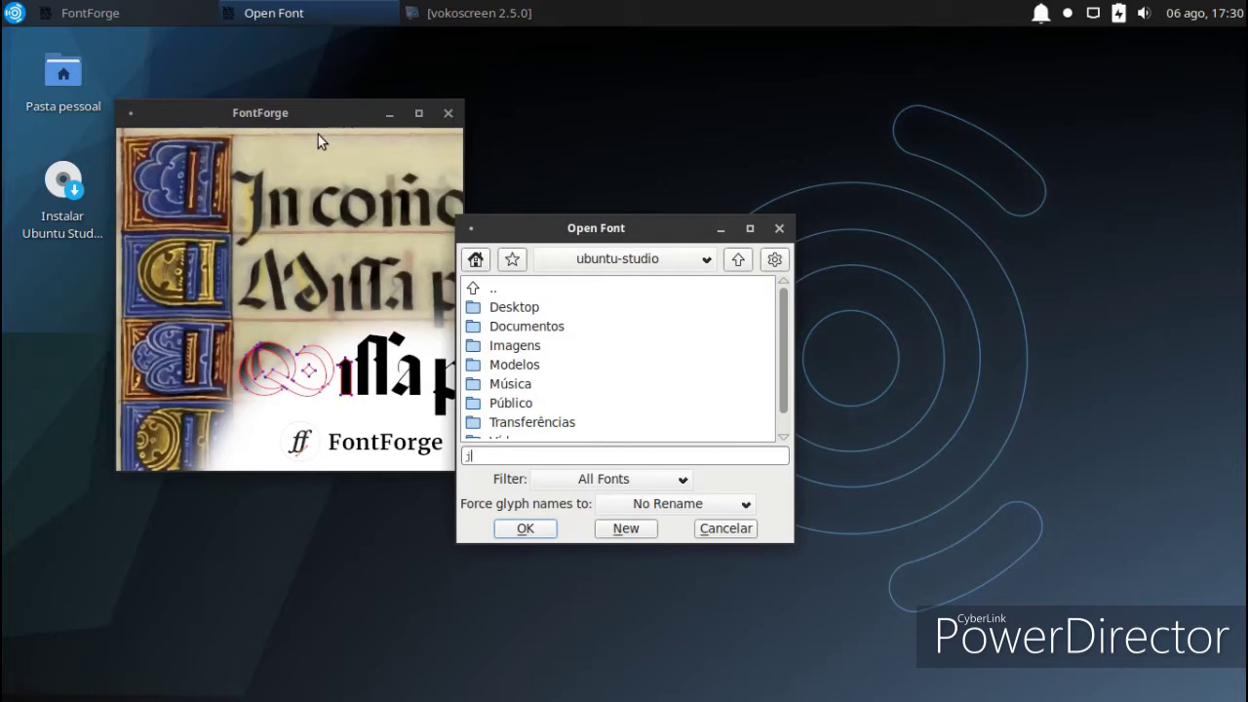
Try to open a font by entering a file name and dismiss the resulting message.
key("Return")
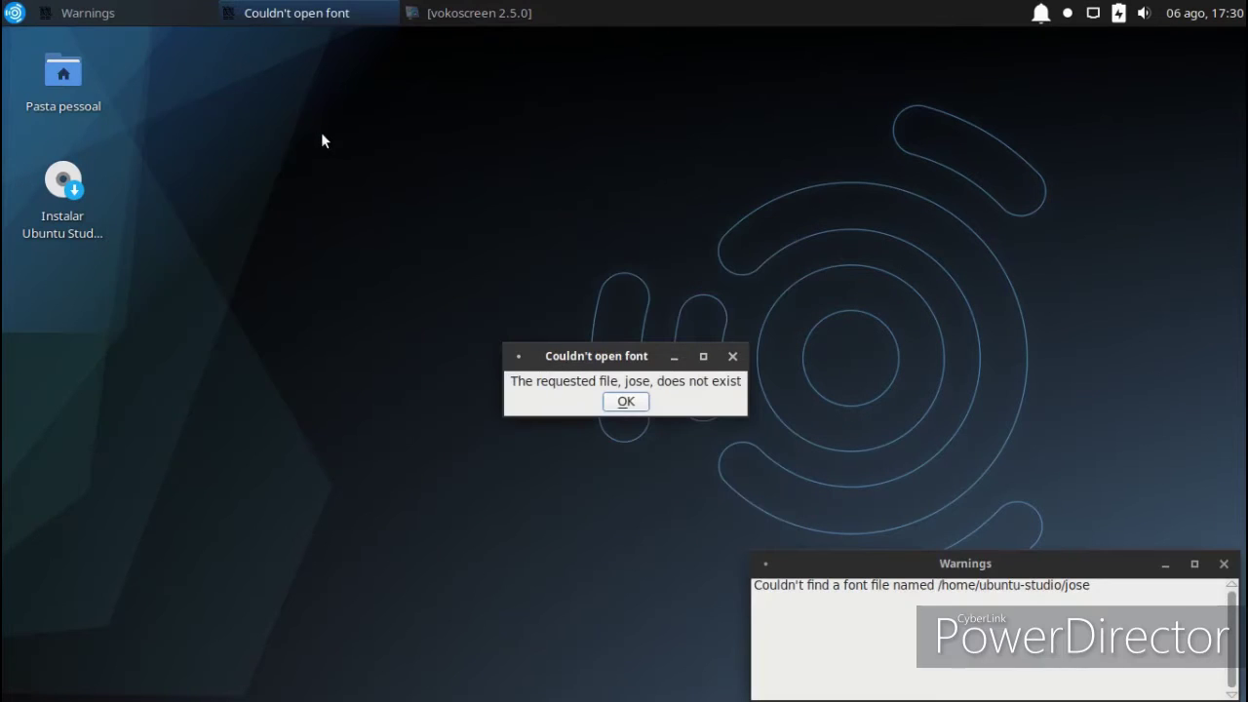
left_click_drag(547, 364, 401, 256)
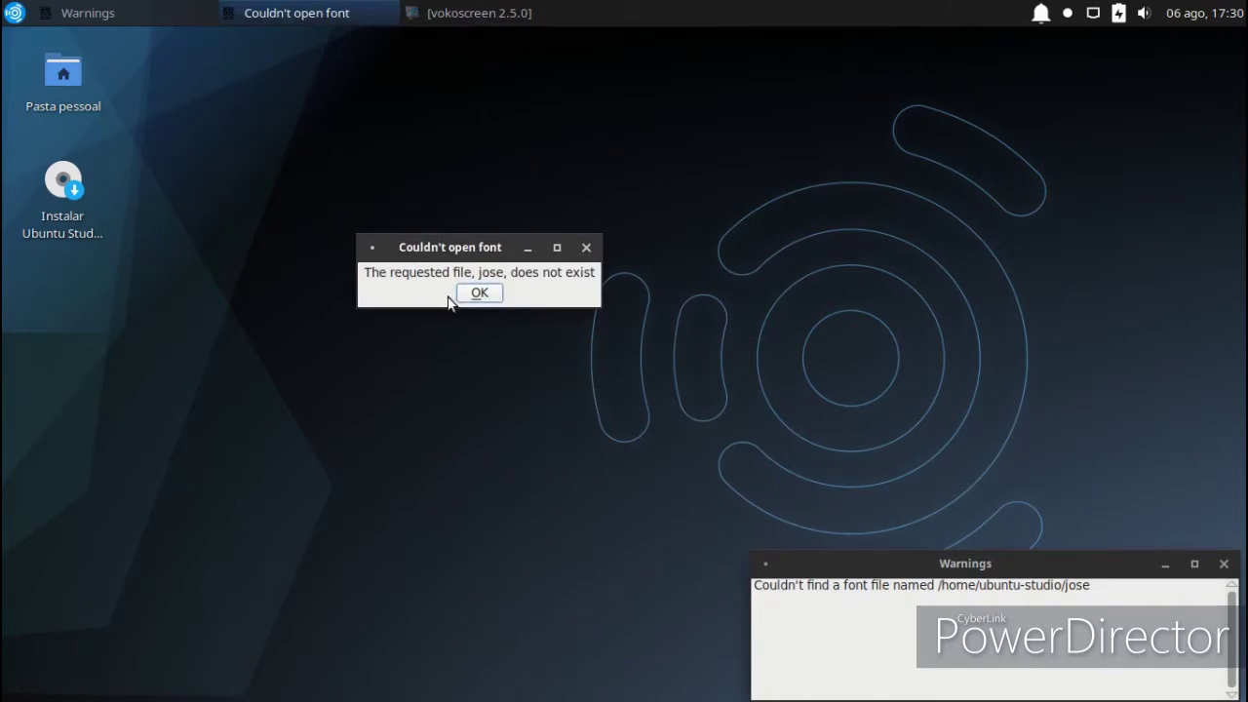
left_click(477, 295)
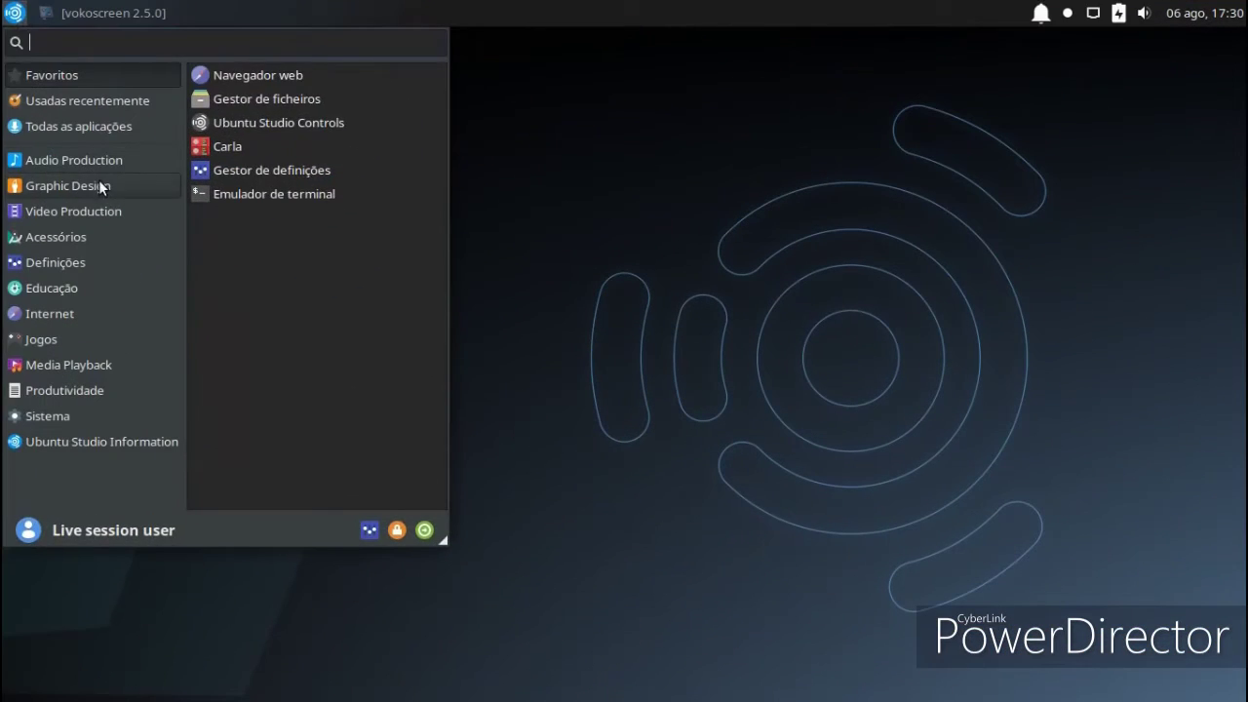
Launch Krita from the Graphic Design applications and reposition its window higher on the desktop.
left_click(98, 185)
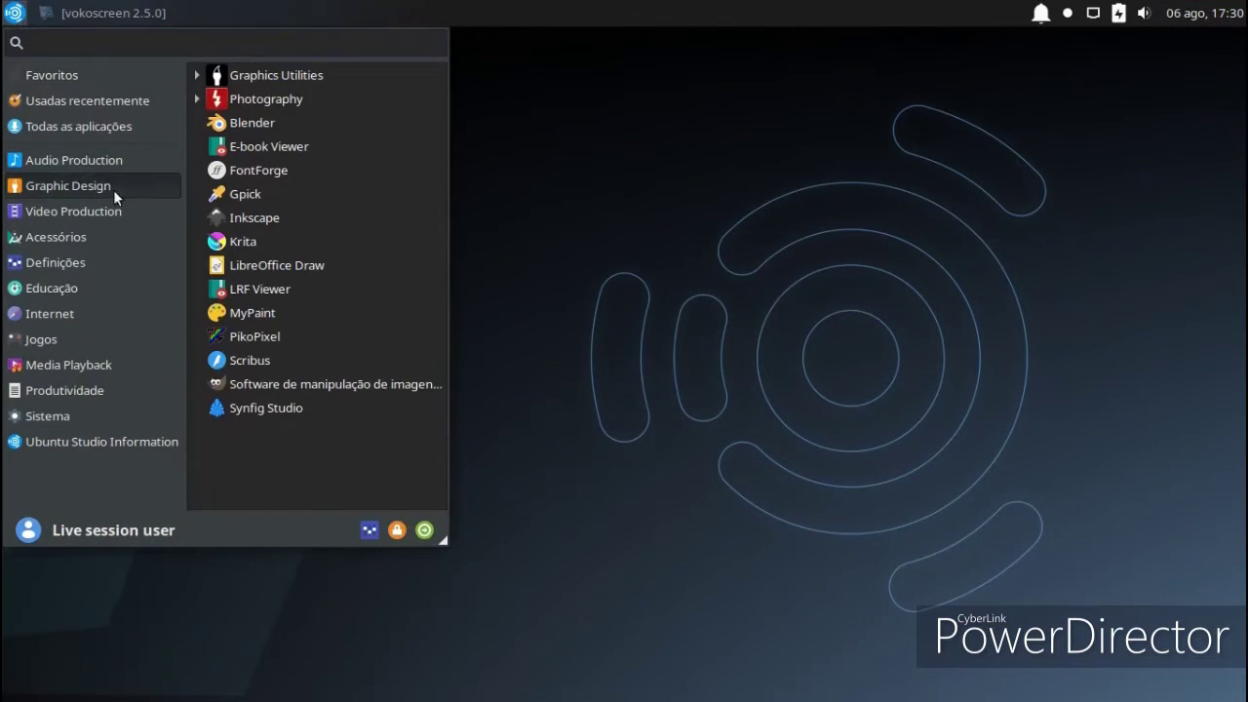
left_click(322, 241)
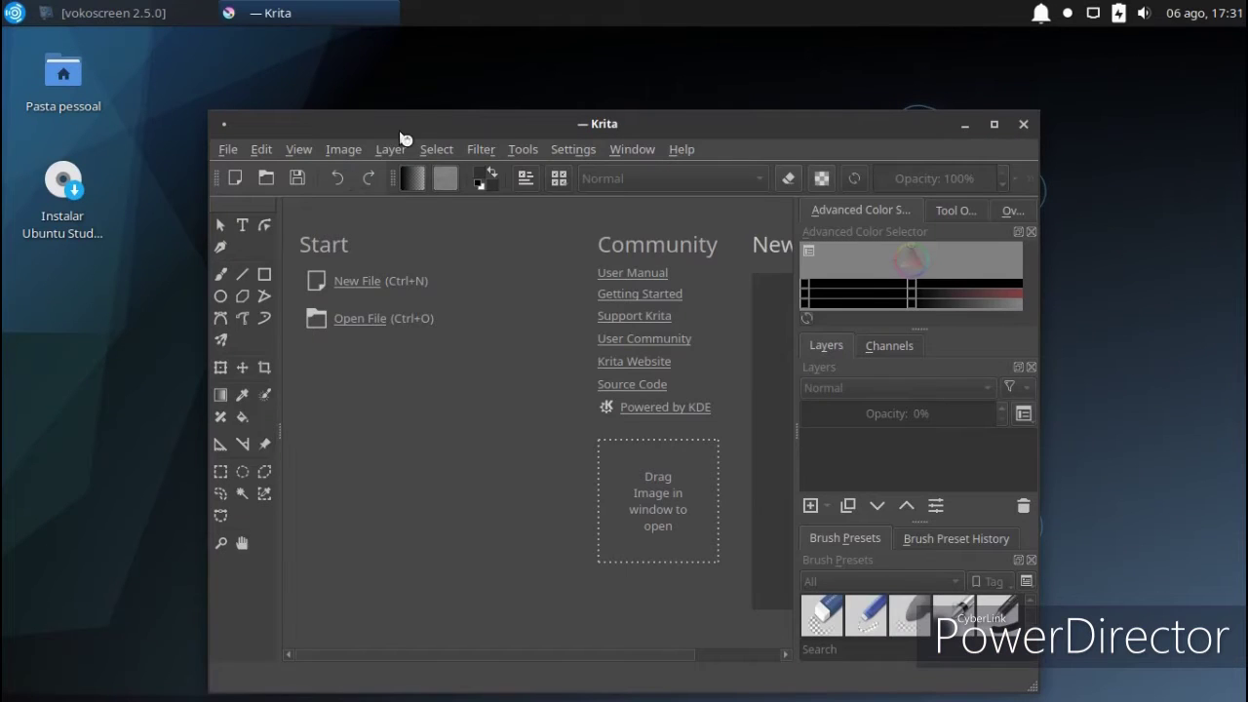
left_click_drag(378, 124, 327, 63)
Create a new custom document of 1600 by 1200 pixels at 100 ppi in RGB/Alpha.
left_click(176, 89)
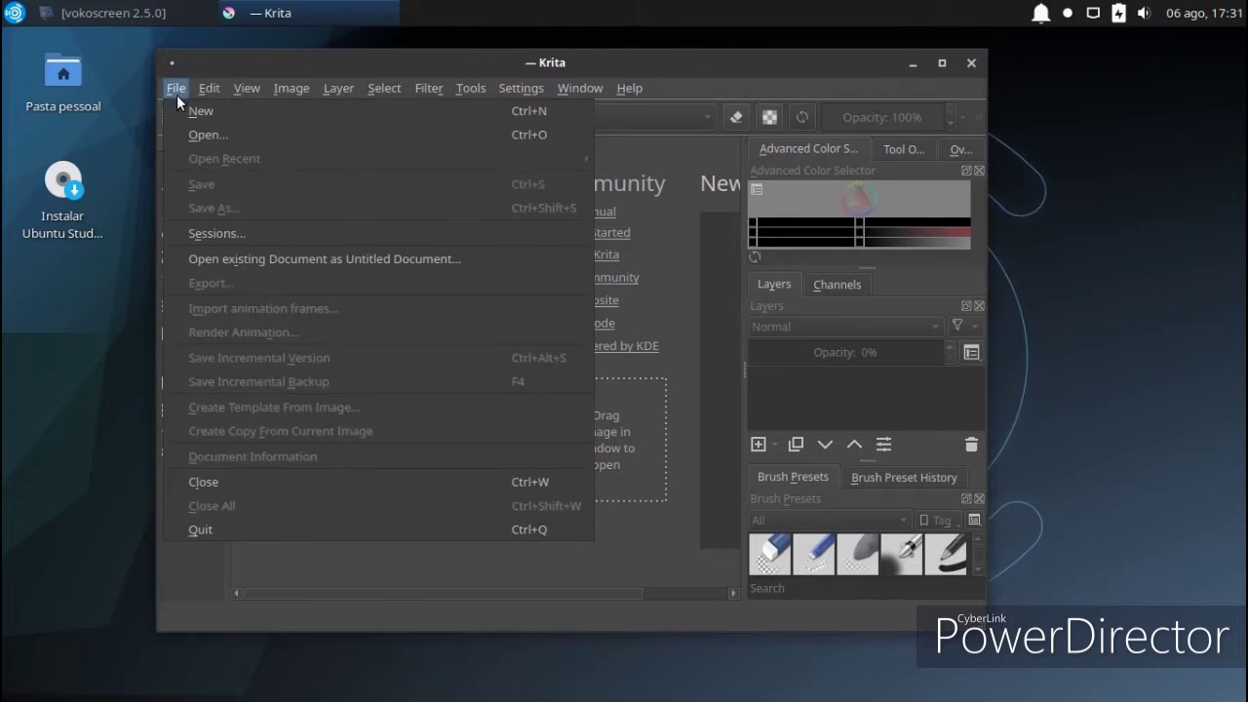
left_click(204, 109)
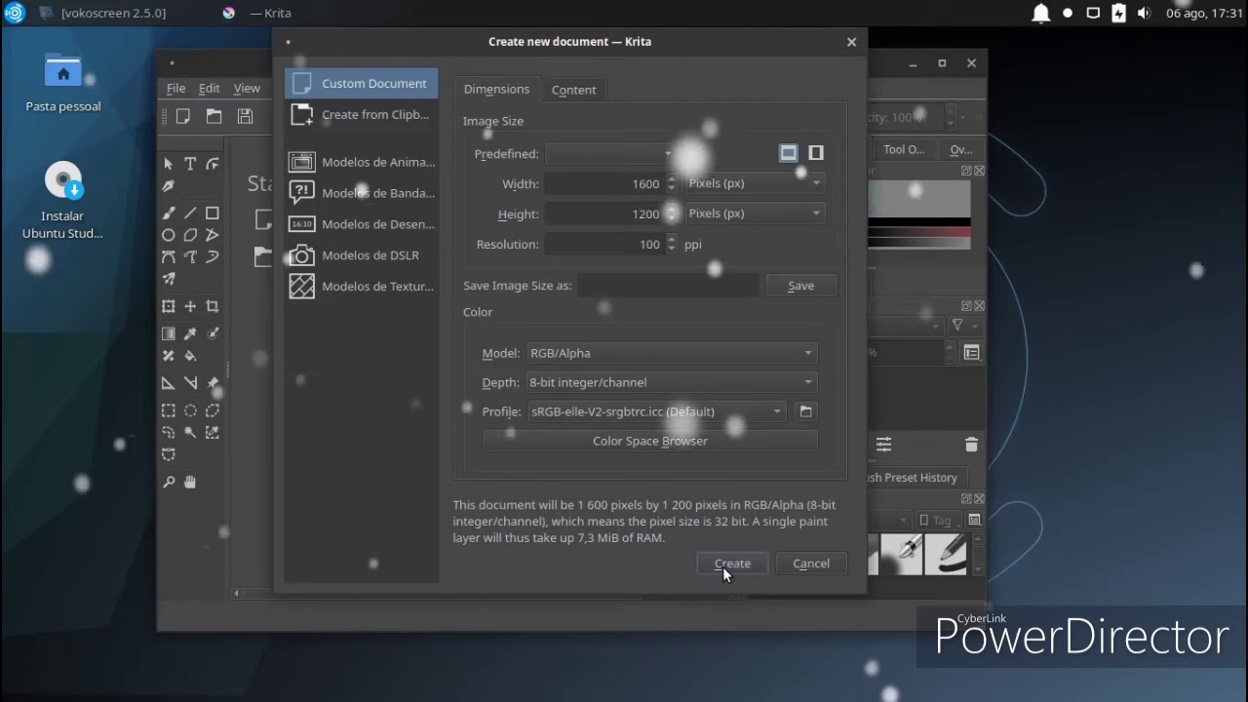
left_click(722, 565)
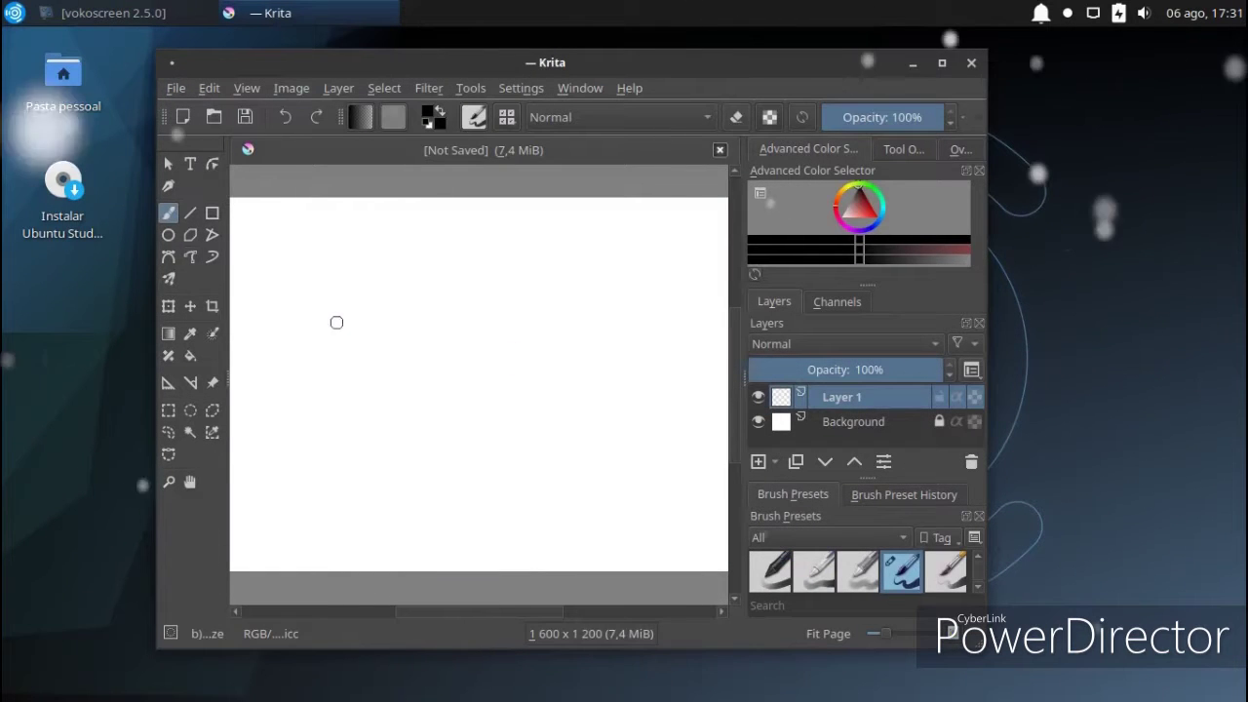
Draw a stick figure's round head with the Ellipse tool and its torso and legs with straight lines.
left_click(168, 234)
left_click_drag(427, 234, 569, 370)
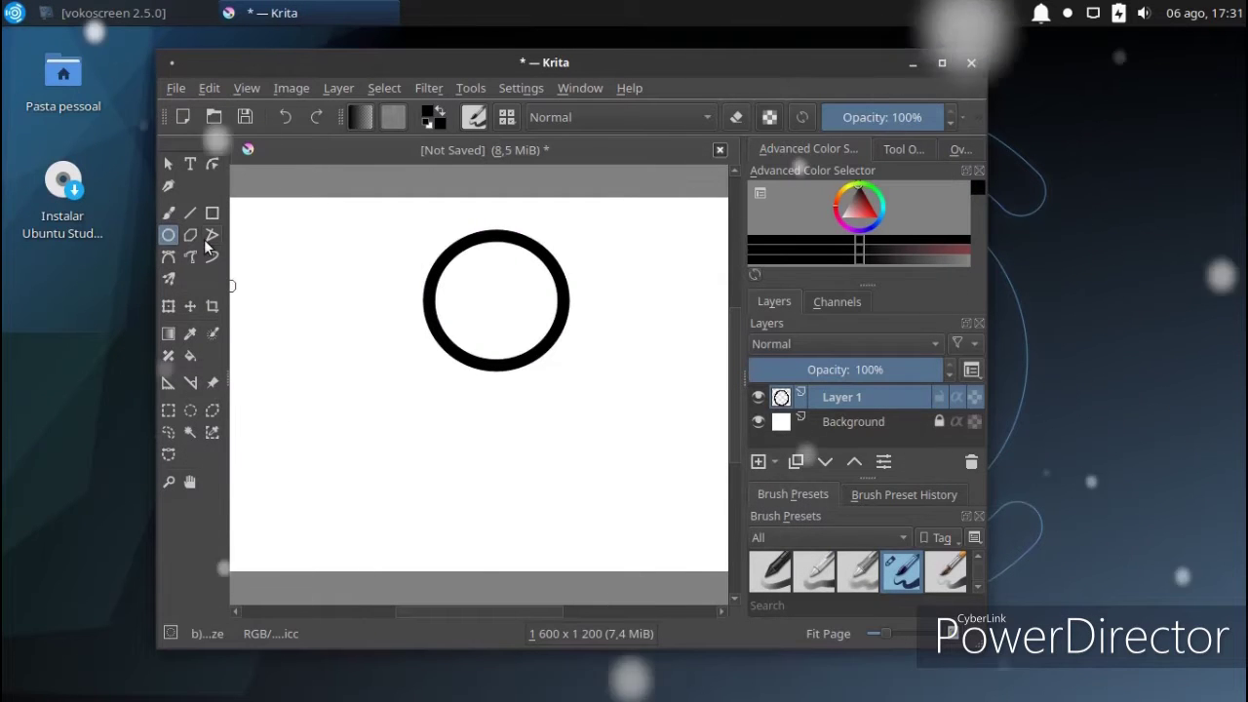
left_click(190, 213)
mouse_move(498, 371)
left_mouse_down()
mouse_move(498, 487)
mouse_move(421, 496)
left_mouse_up()
mouse_move(499, 461)
left_mouse_down()
mouse_move(517, 490)
mouse_move(558, 495)
left_mouse_up()
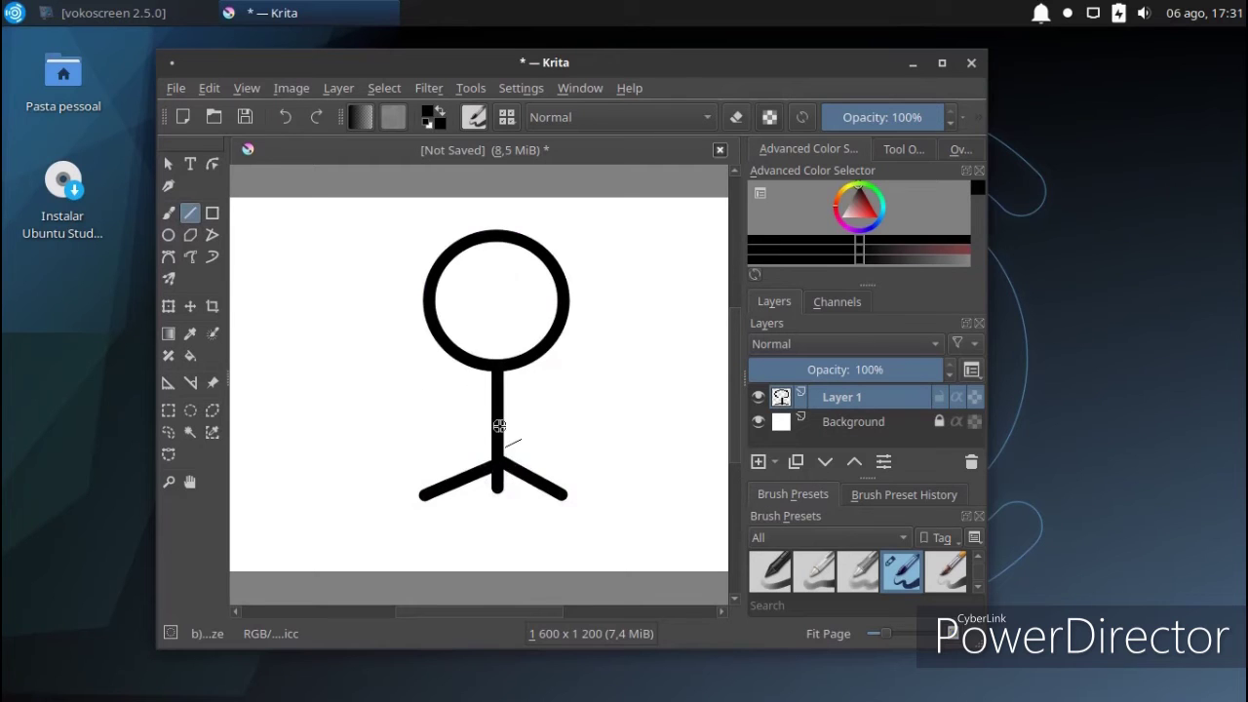
Add two bent arms and oval eyes to the stick figure, plus a tall ellipse overlapping its body.
left_click_drag(485, 423, 396, 318)
mouse_move(503, 435)
left_mouse_down()
mouse_move(628, 438)
mouse_move(628, 343)
left_mouse_up()
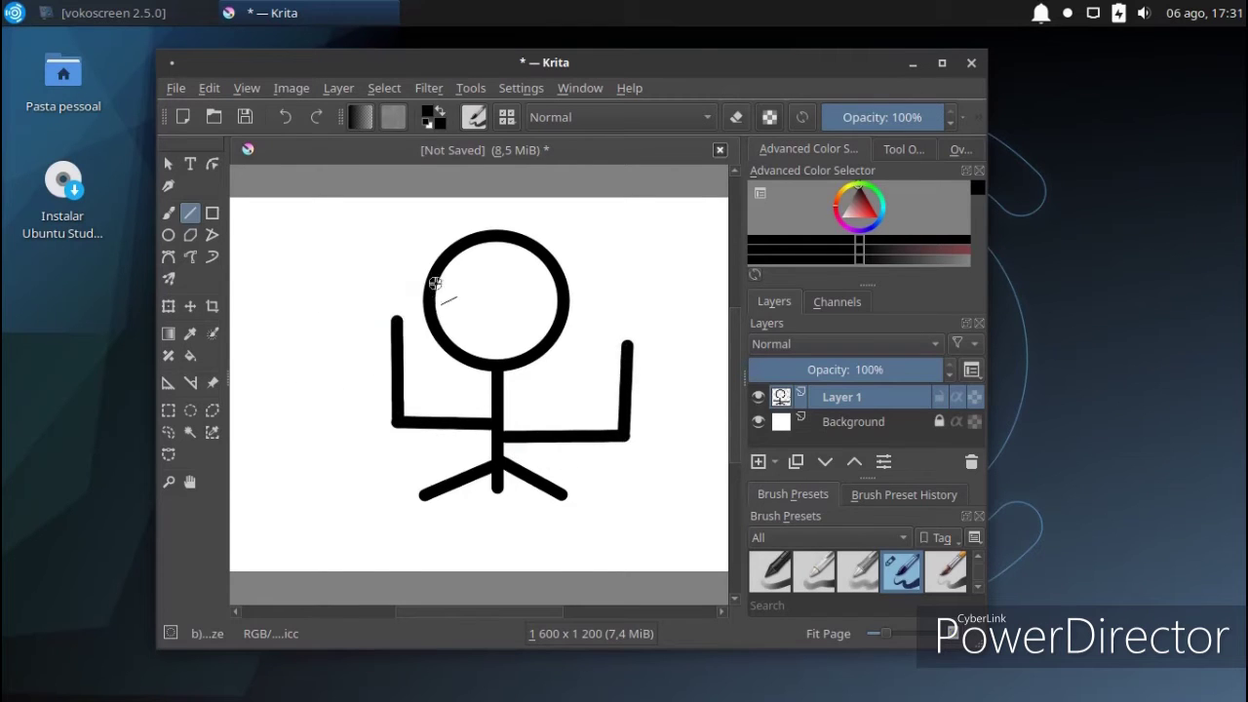
mouse_move(448, 273)
left_mouse_down()
mouse_move(485, 309)
mouse_move(548, 301)
left_mouse_up()
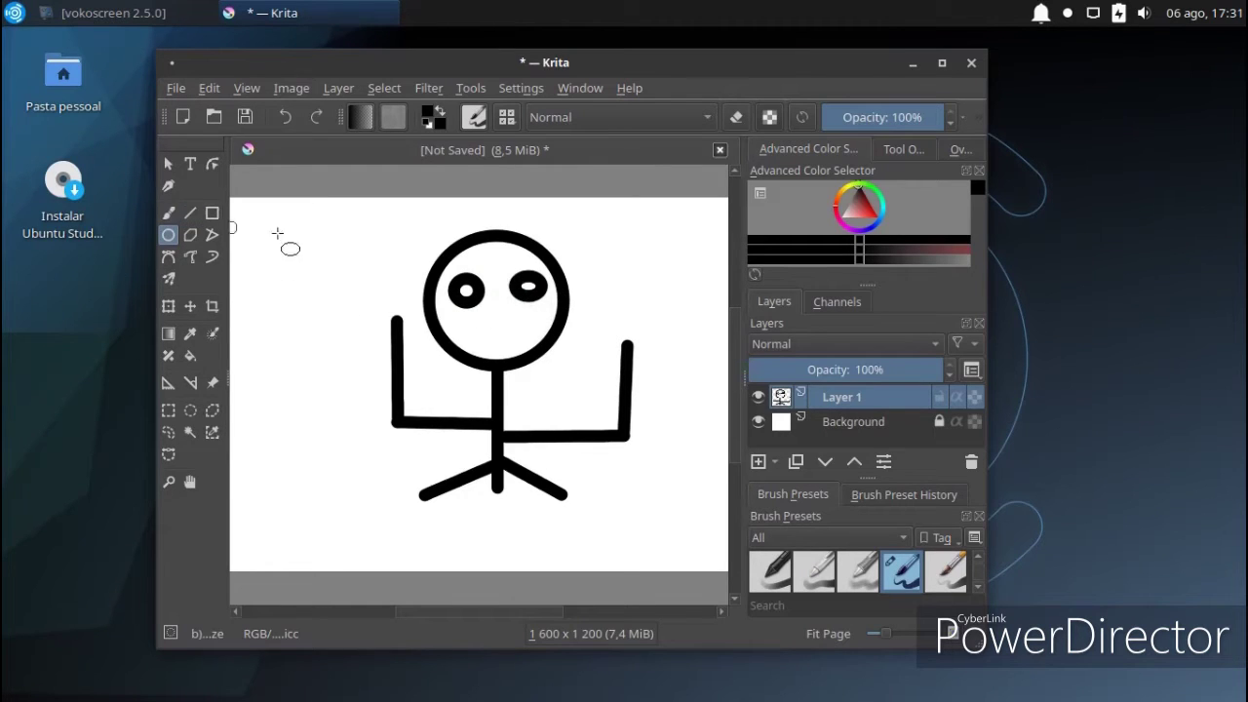
left_click_drag(501, 288, 626, 540)
Close Krita without saving the drawing.
left_click(971, 65)
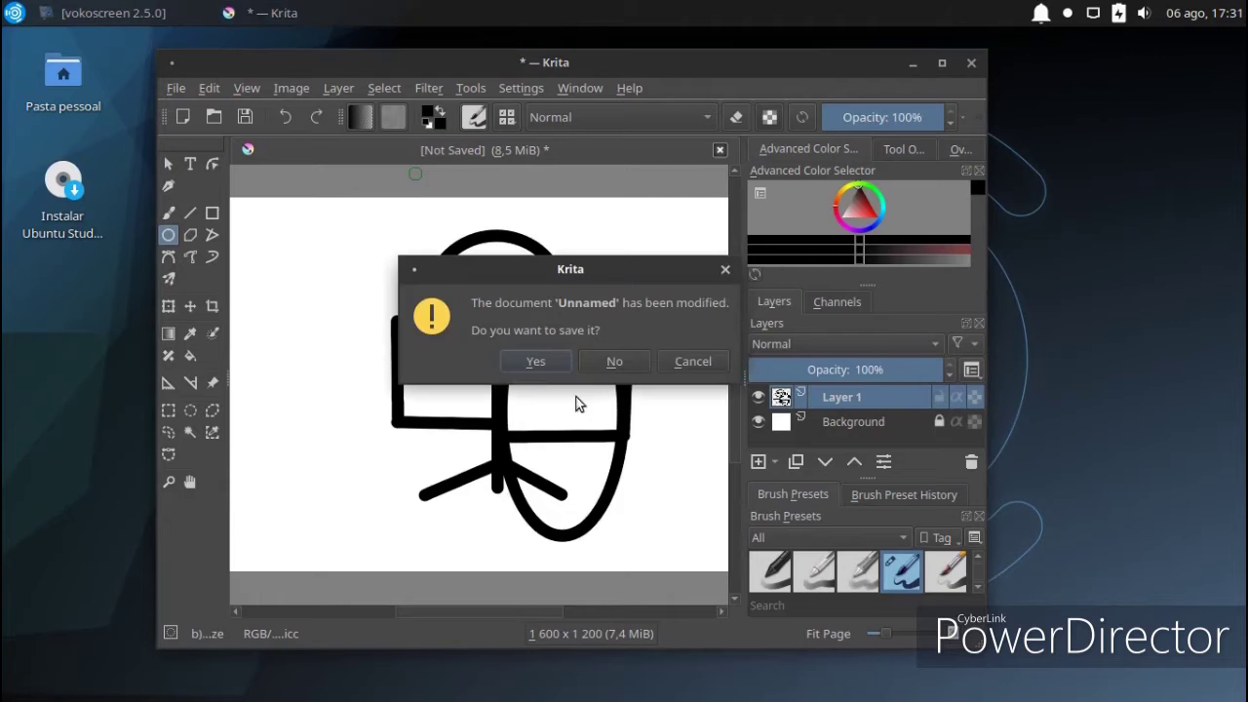
left_click(614, 361)
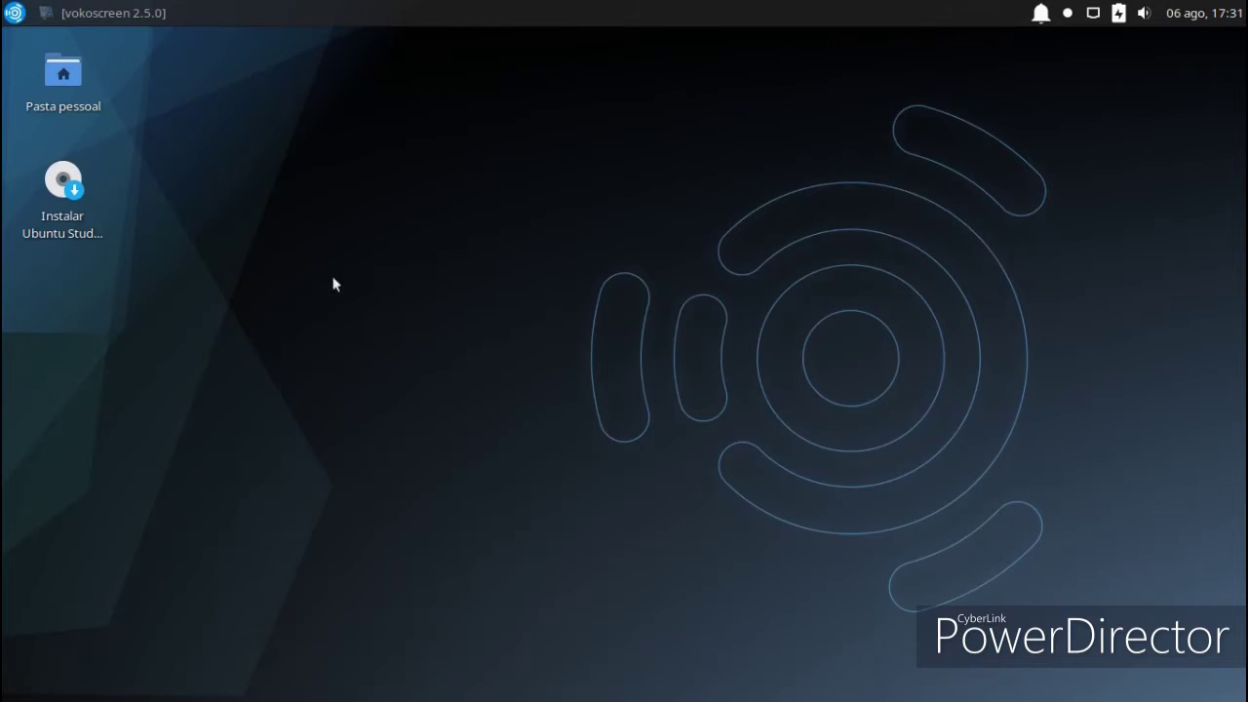
Launch LibreOffice Draw past its startup tip and look at the Insert Image dialog without inserting anything.
left_click(14, 13)
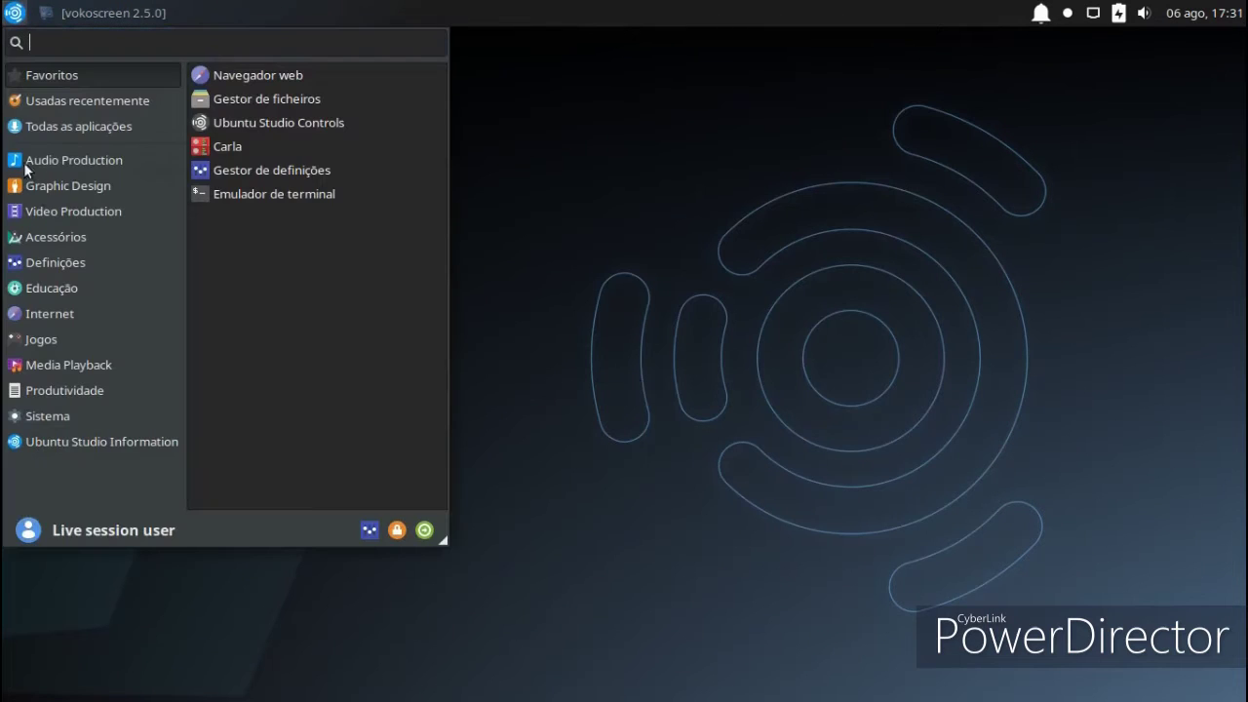
left_click(105, 184)
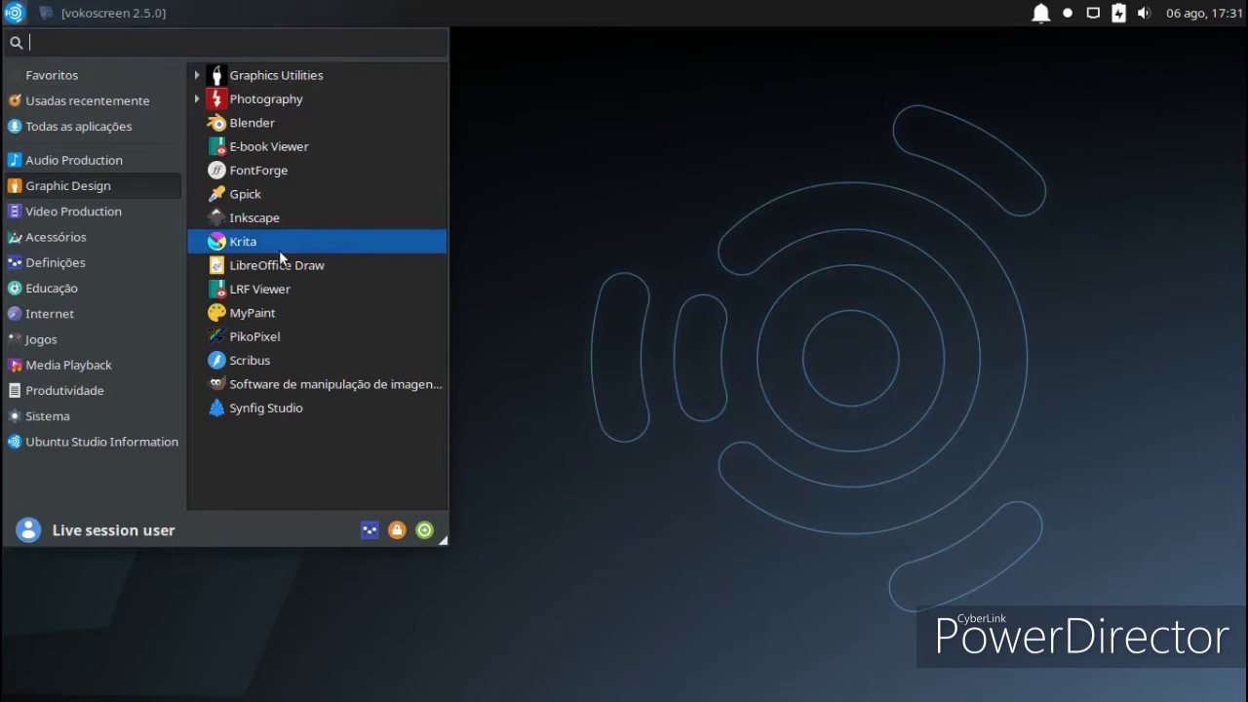
left_click(356, 269)
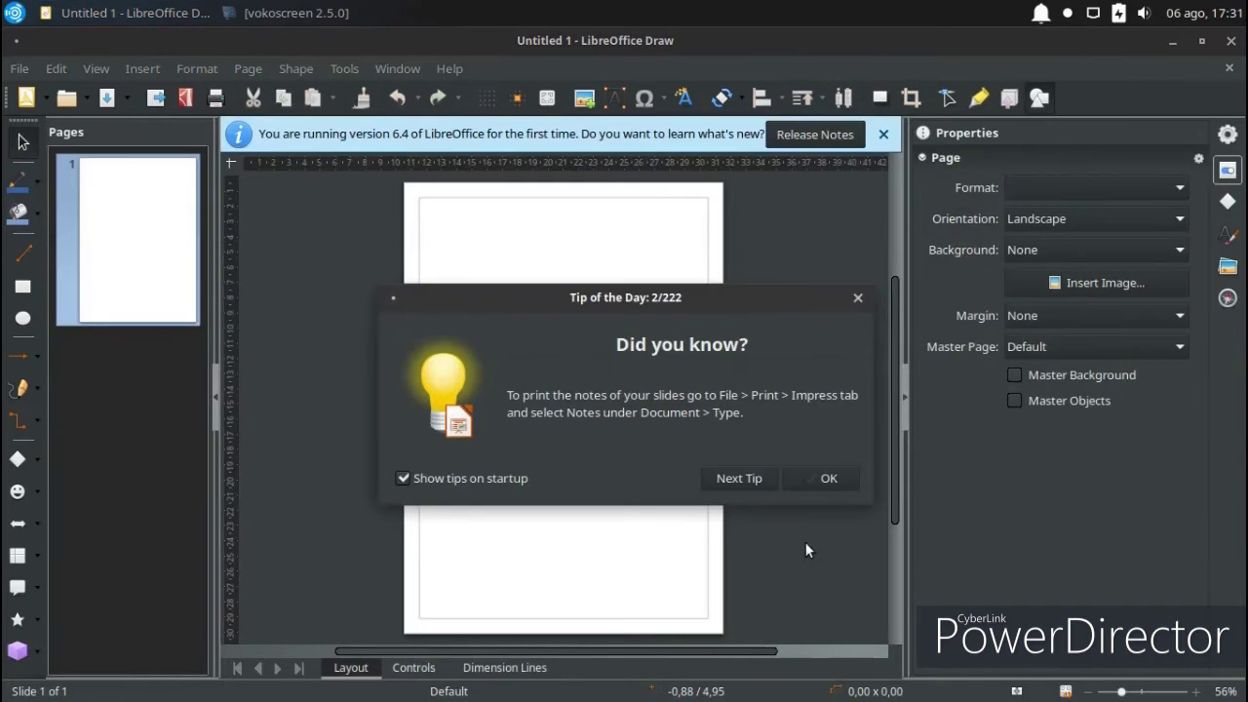
left_click(809, 479)
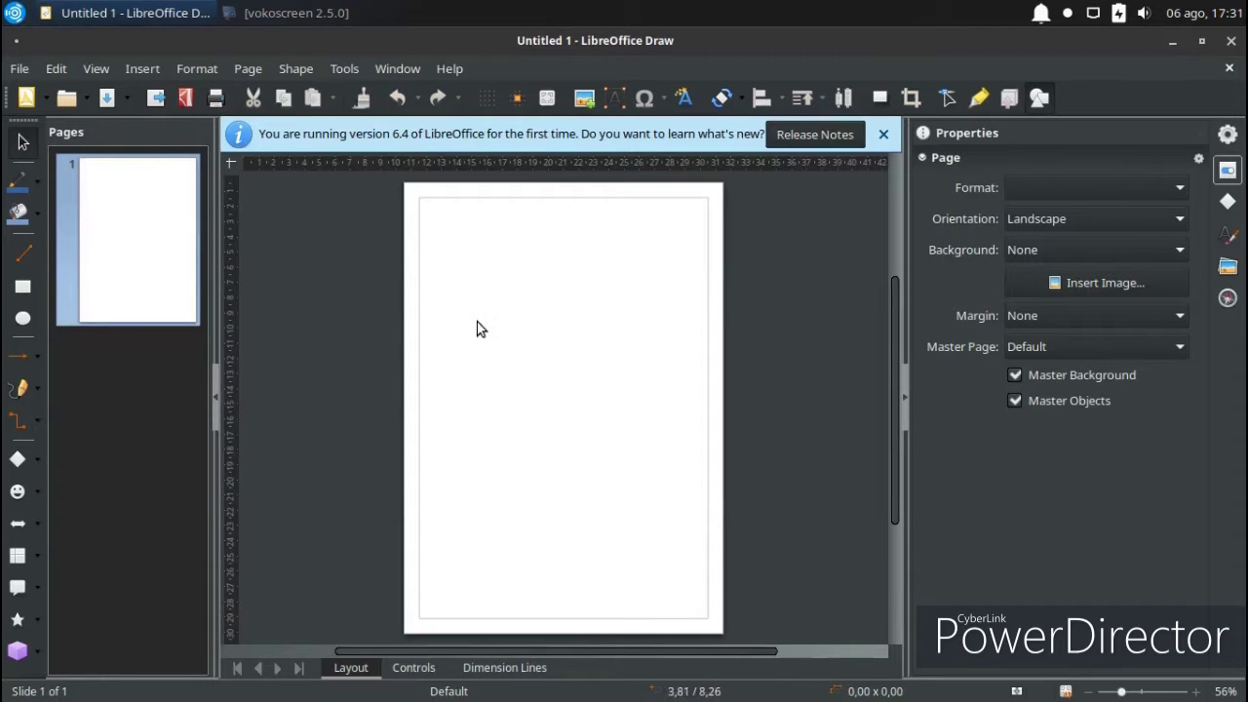
left_click(584, 100)
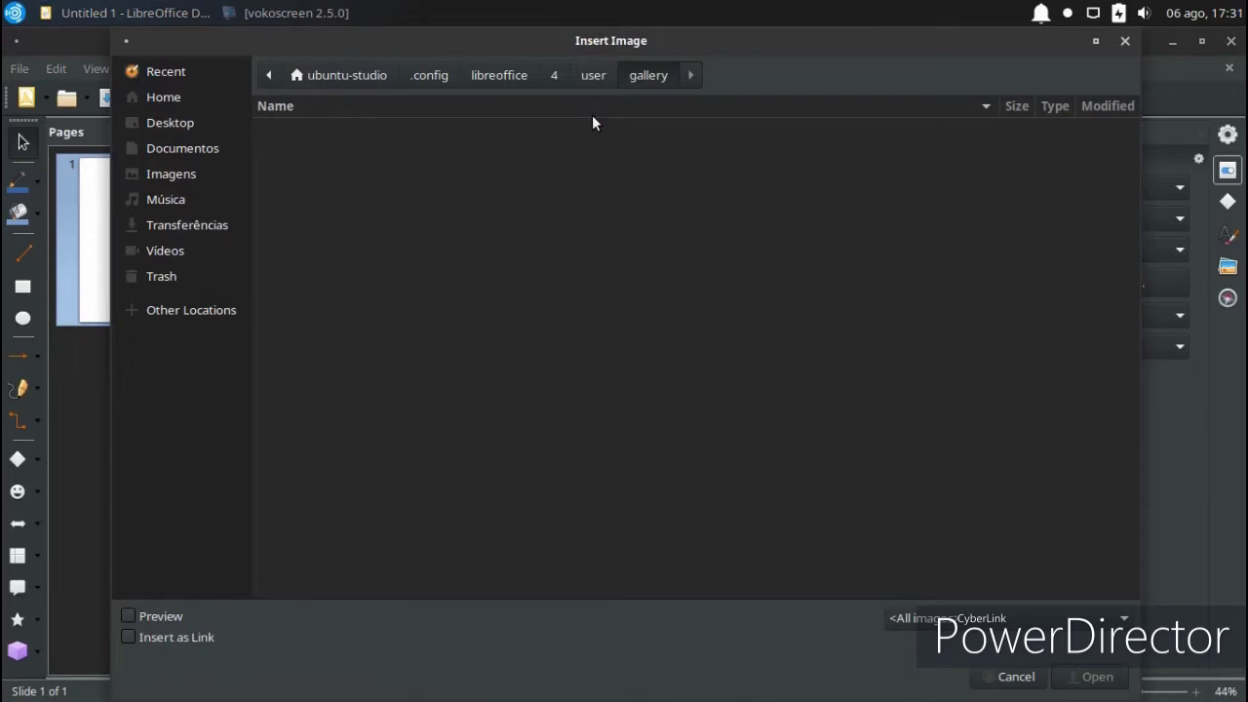
left_click(1018, 680)
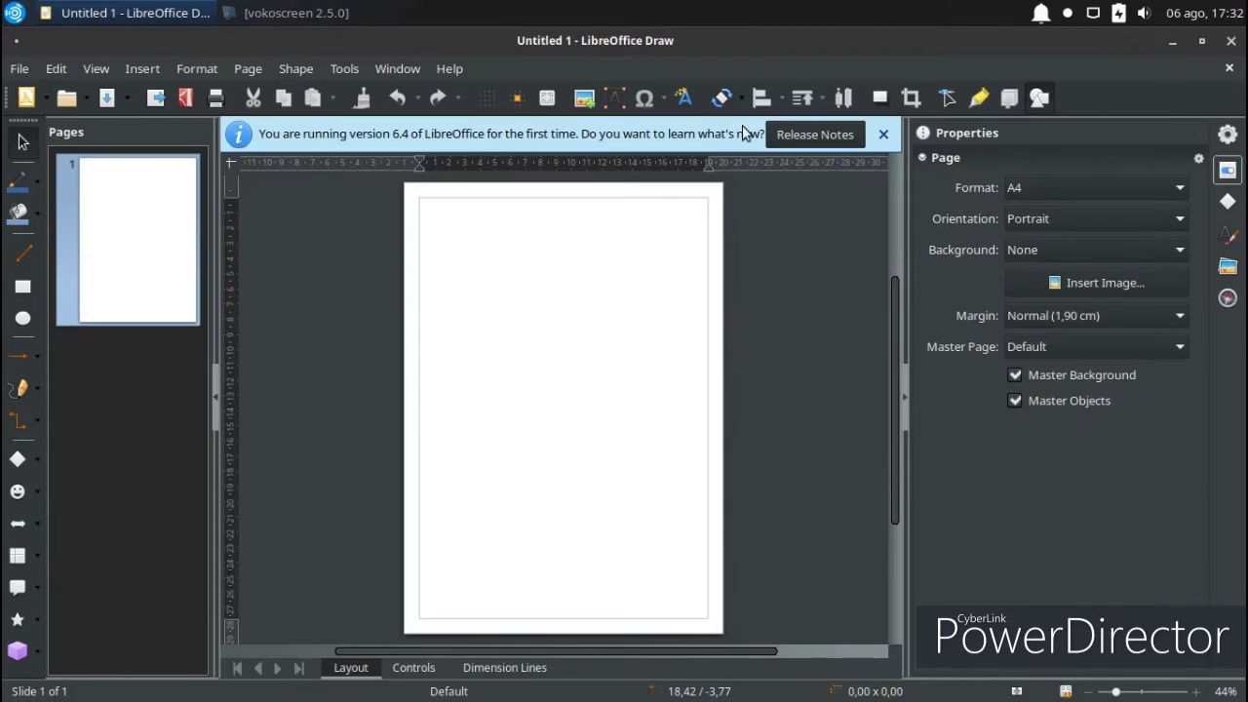
Insert a Fontwork object in the curved orange-to-red style from the last row of the Fontwork Gallery.
left_click(683, 99)
left_click(642, 248)
scroll(699, 385, "down", 5)
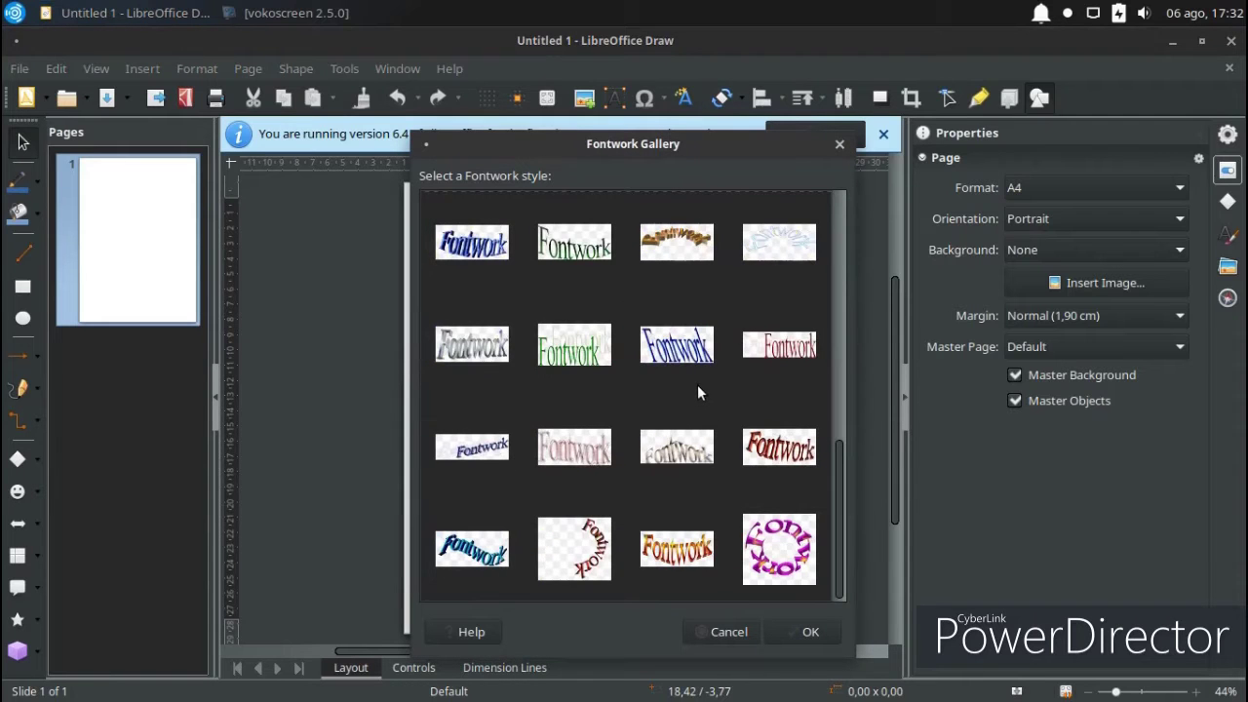
left_click(669, 551)
double_click(669, 552)
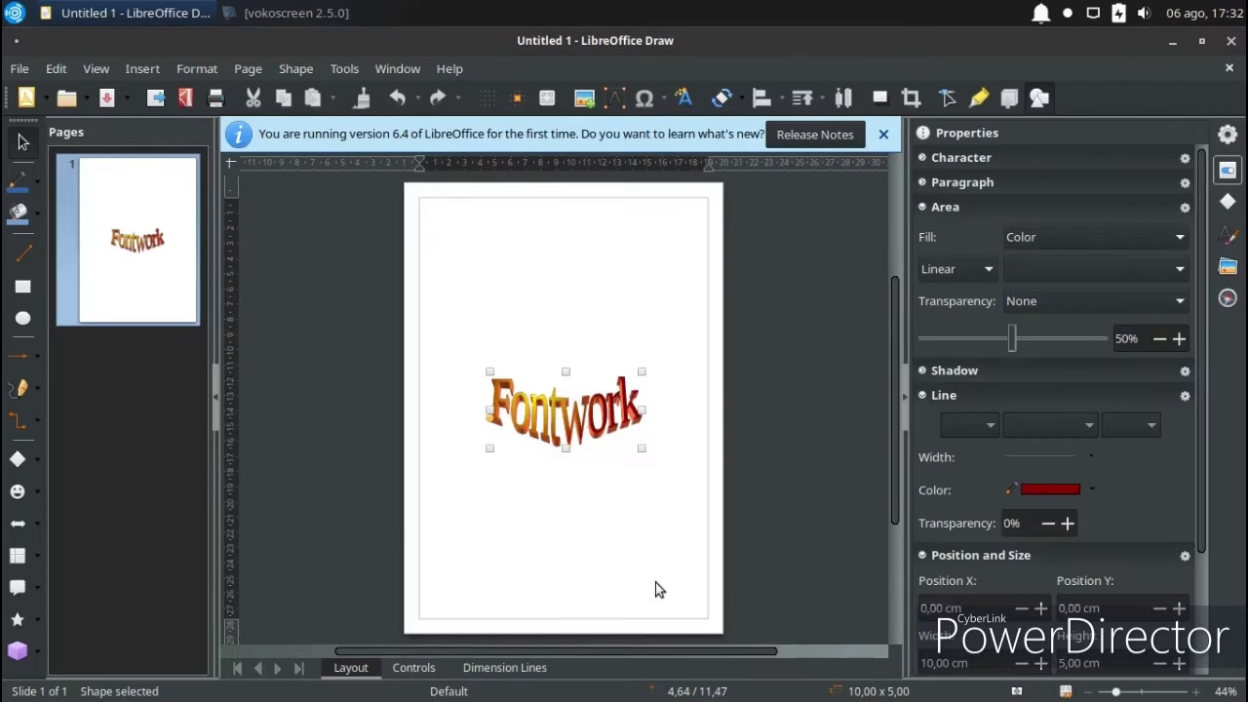
Replace the Fontwork object's placeholder text with a first name followed by "linux".
left_click(606, 425)
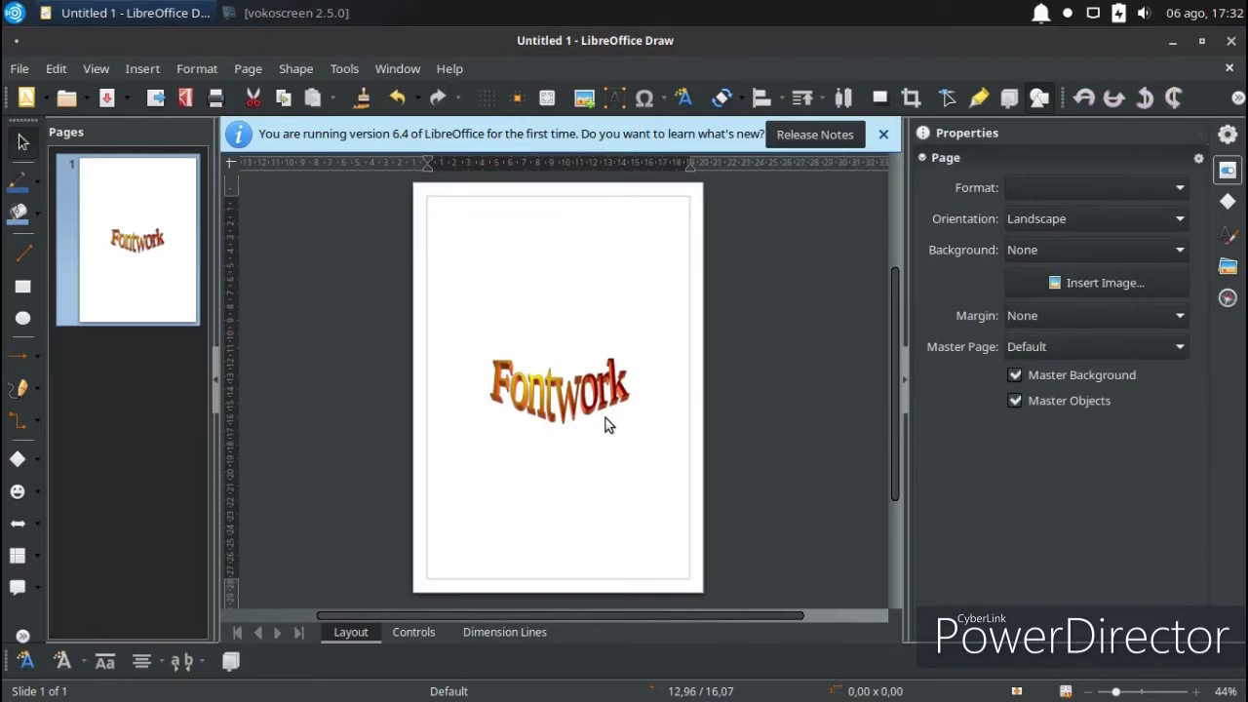
double_click(583, 411)
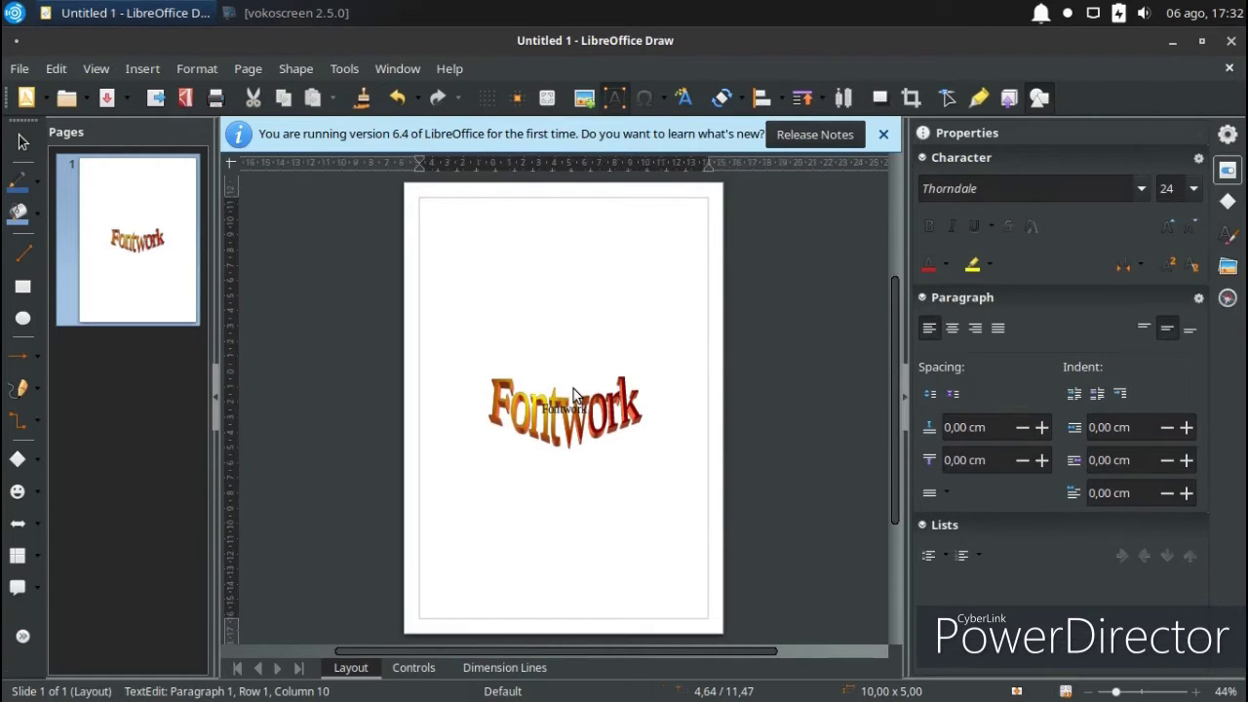
key("BackSpace")
key("BackSpace")
key("BackSpace")
key("BackSpace")
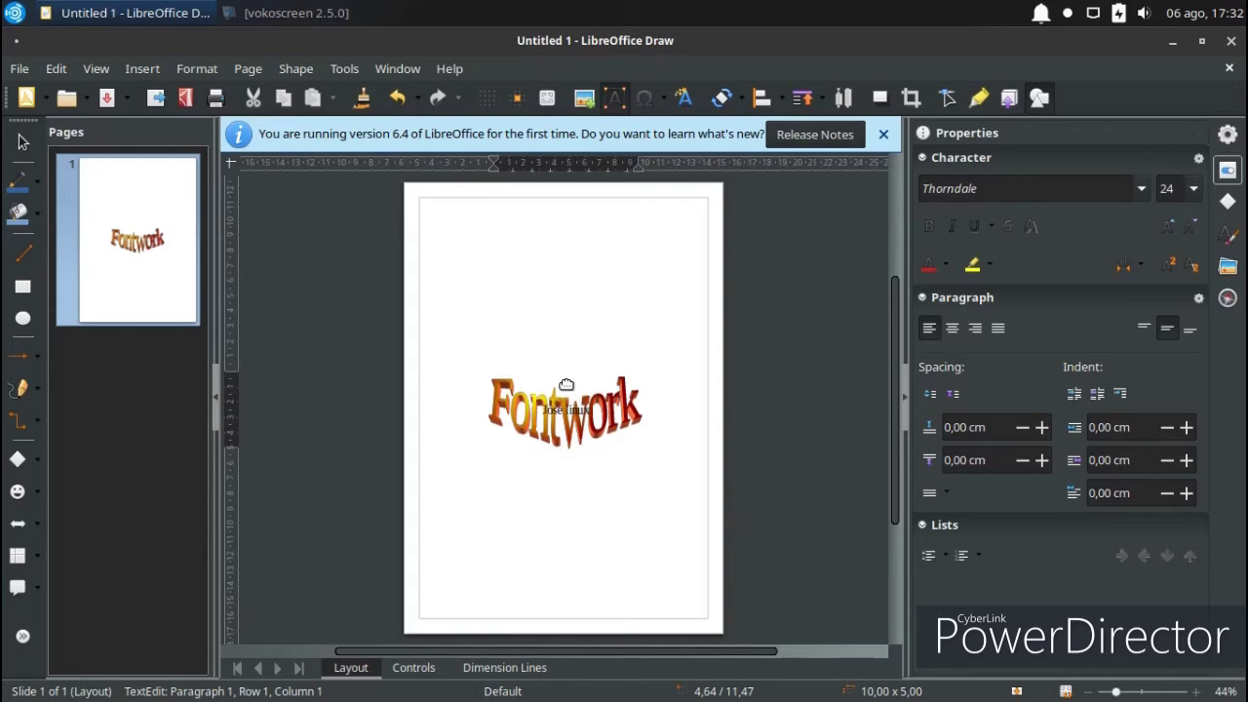
left_click(497, 440)
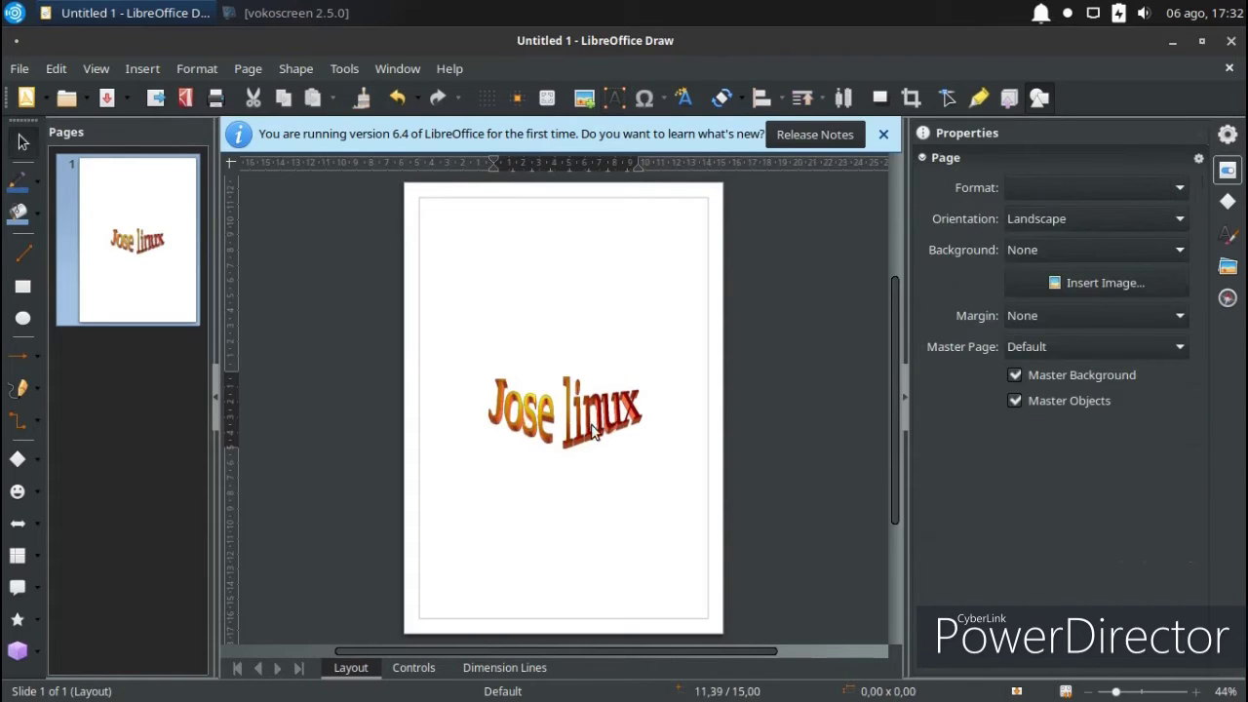
Close LibreOffice Draw without saving the document.
left_click(1230, 40)
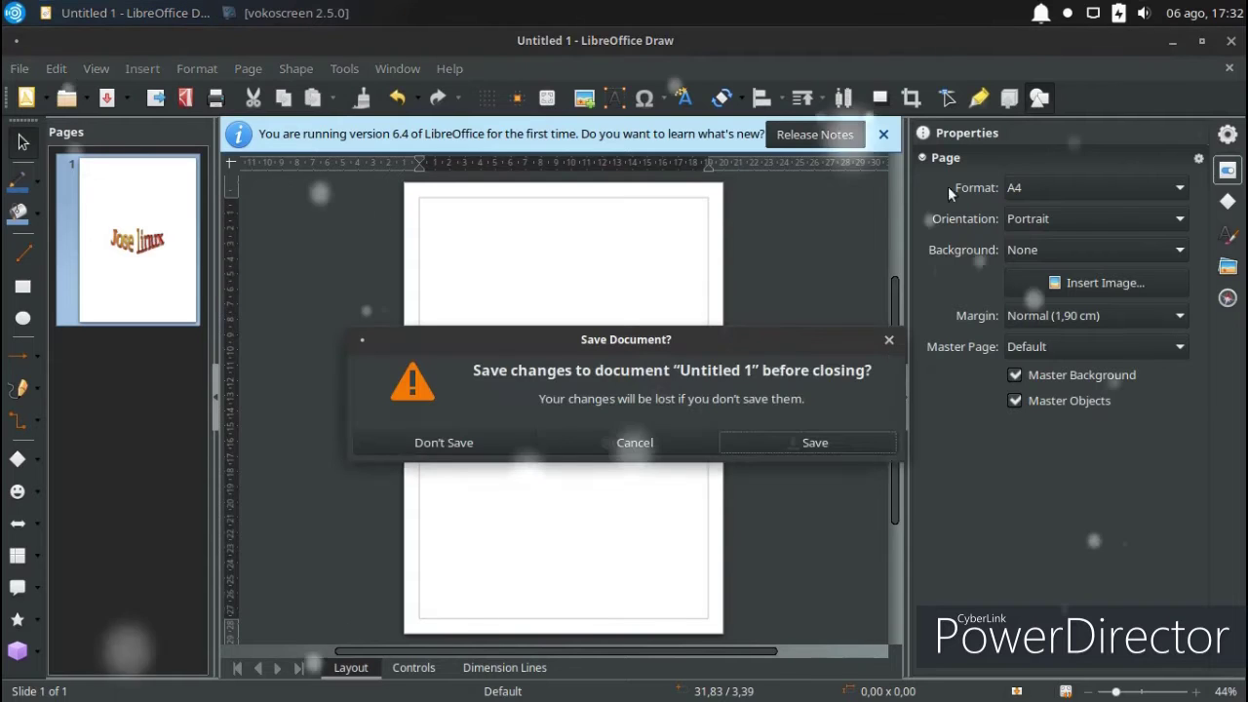
left_click(469, 440)
left_click(12, 15)
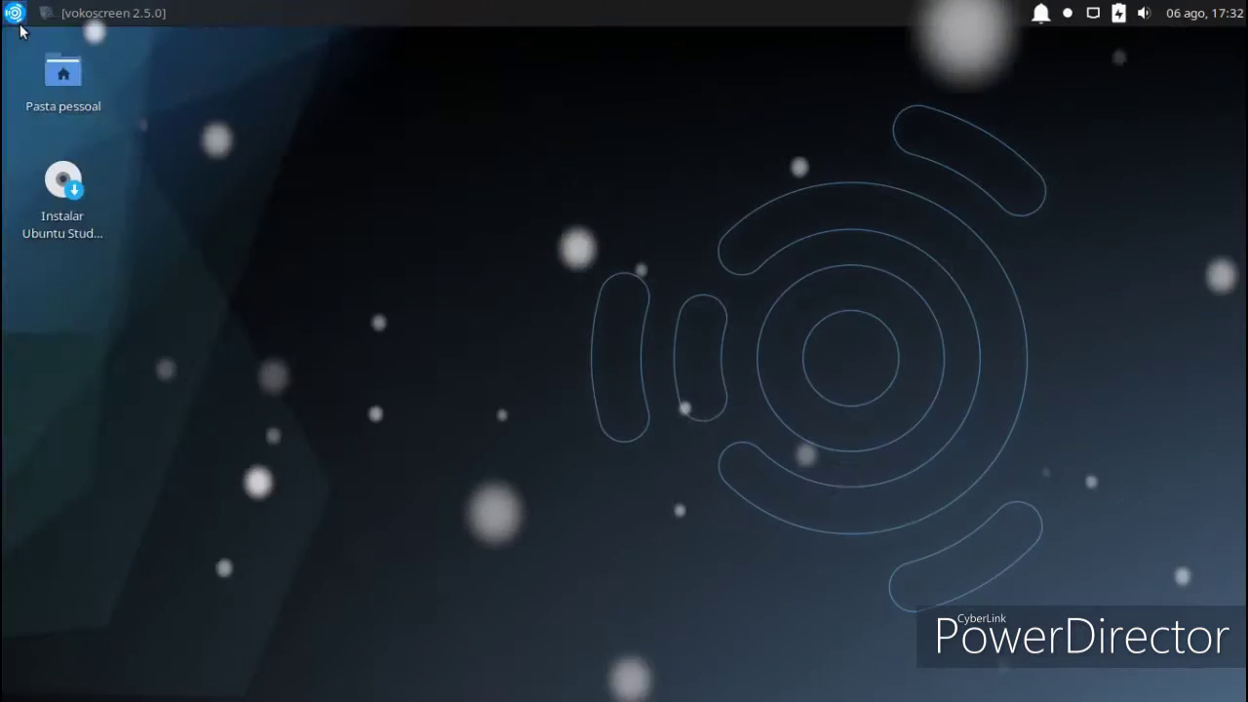
Launch the terminal emulator, move its window toward the middle of the desktop and look through its menus.
left_click(16, 15)
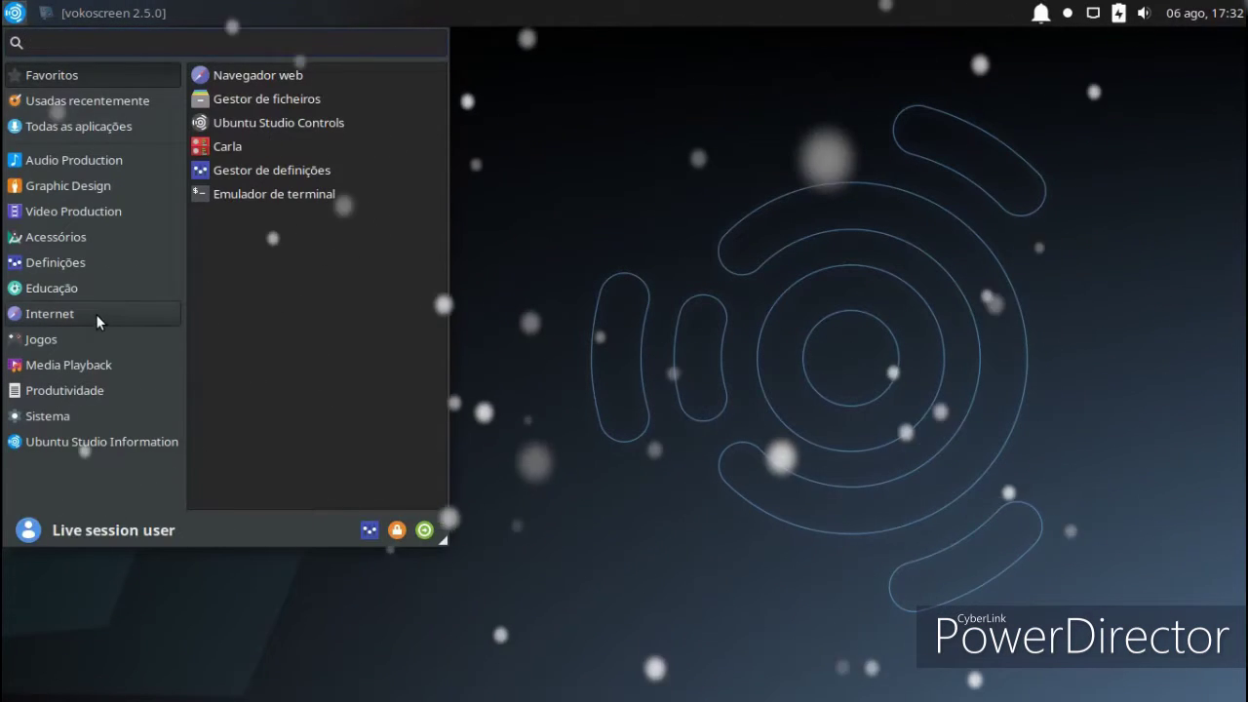
left_click(246, 199)
left_click_drag(370, 54, 665, 147)
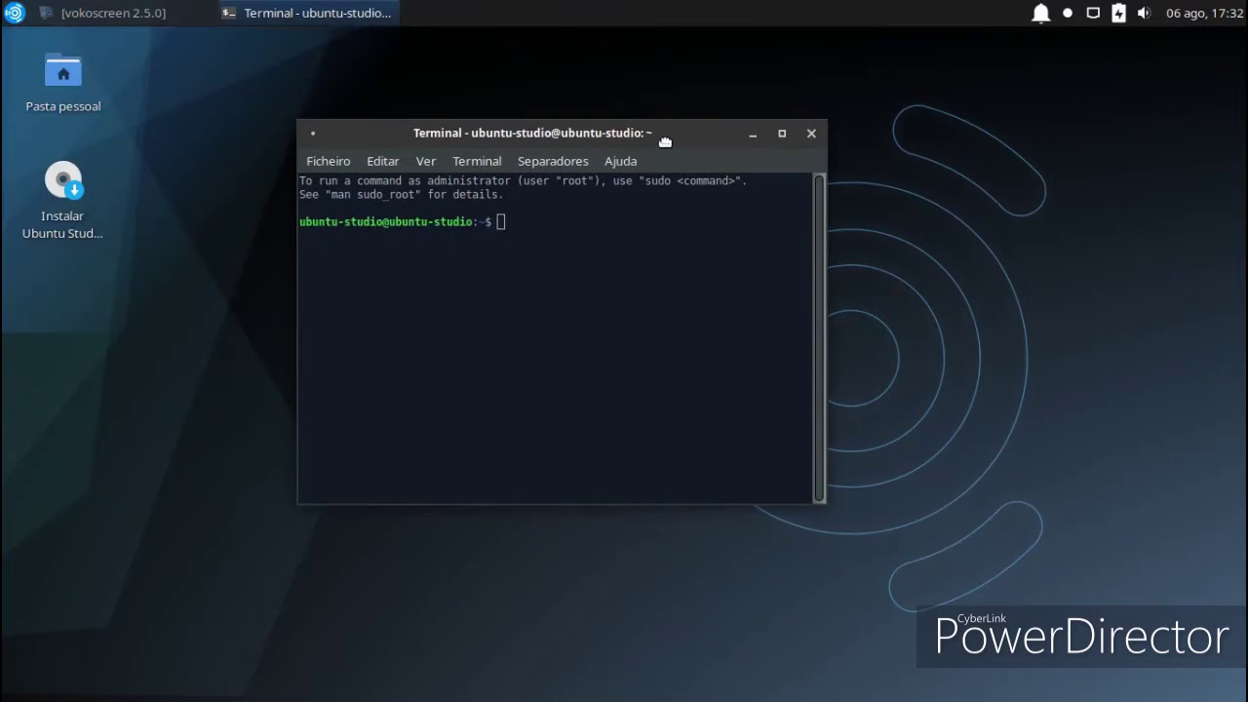
left_click(526, 161)
mouse_move(417, 160)
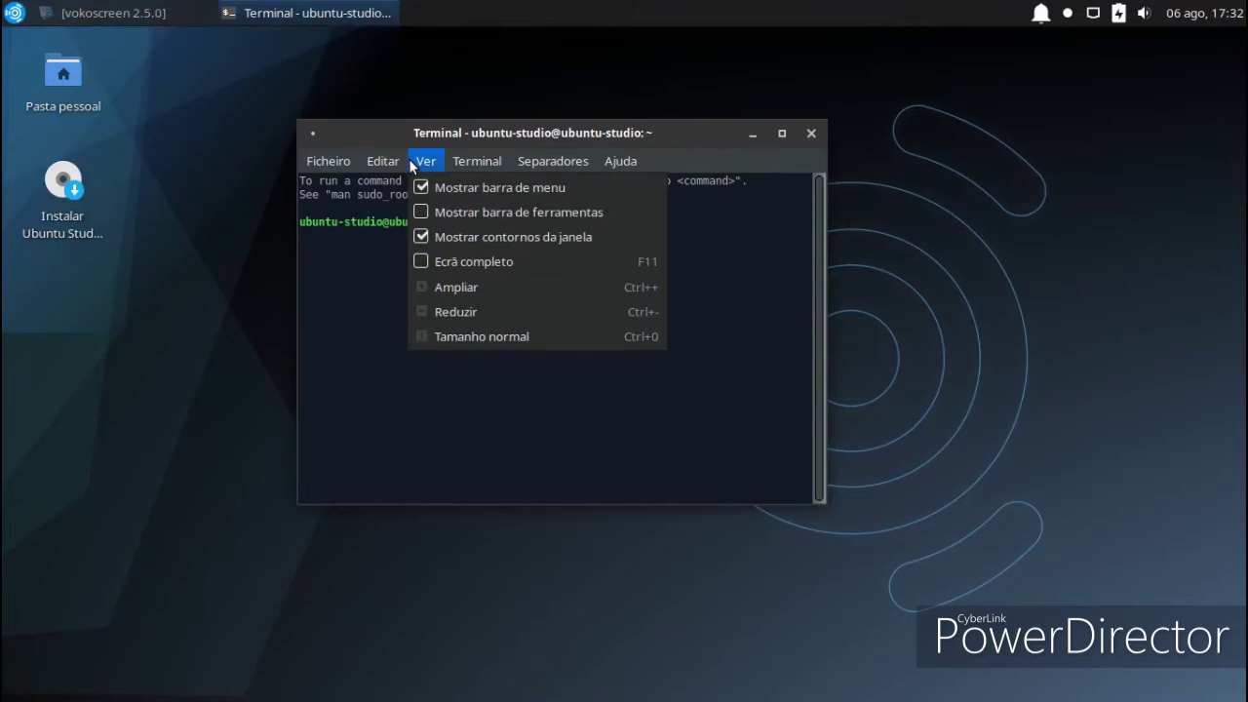
left_click(534, 394)
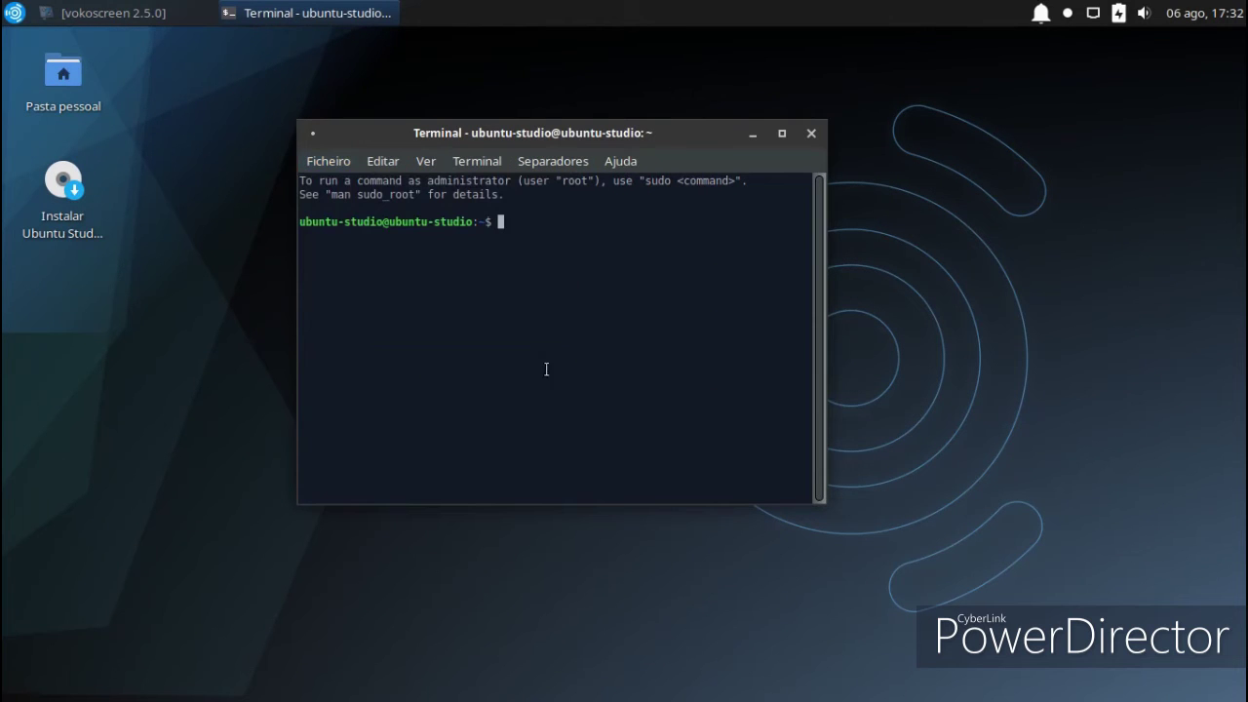
Set the terminal's background to "Imagem de fundo" in its appearance preferences and close the terminal.
right_click(583, 237)
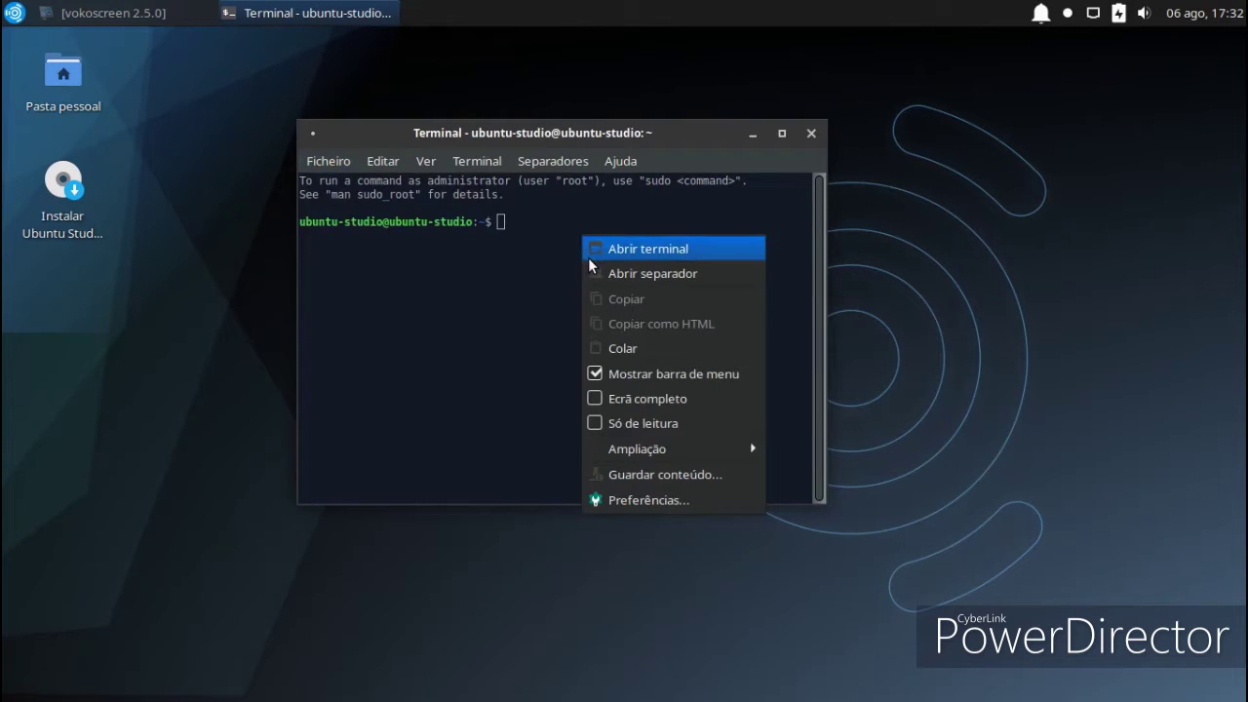
left_click(618, 497)
left_click_drag(528, 54, 919, 88)
left_click(724, 122)
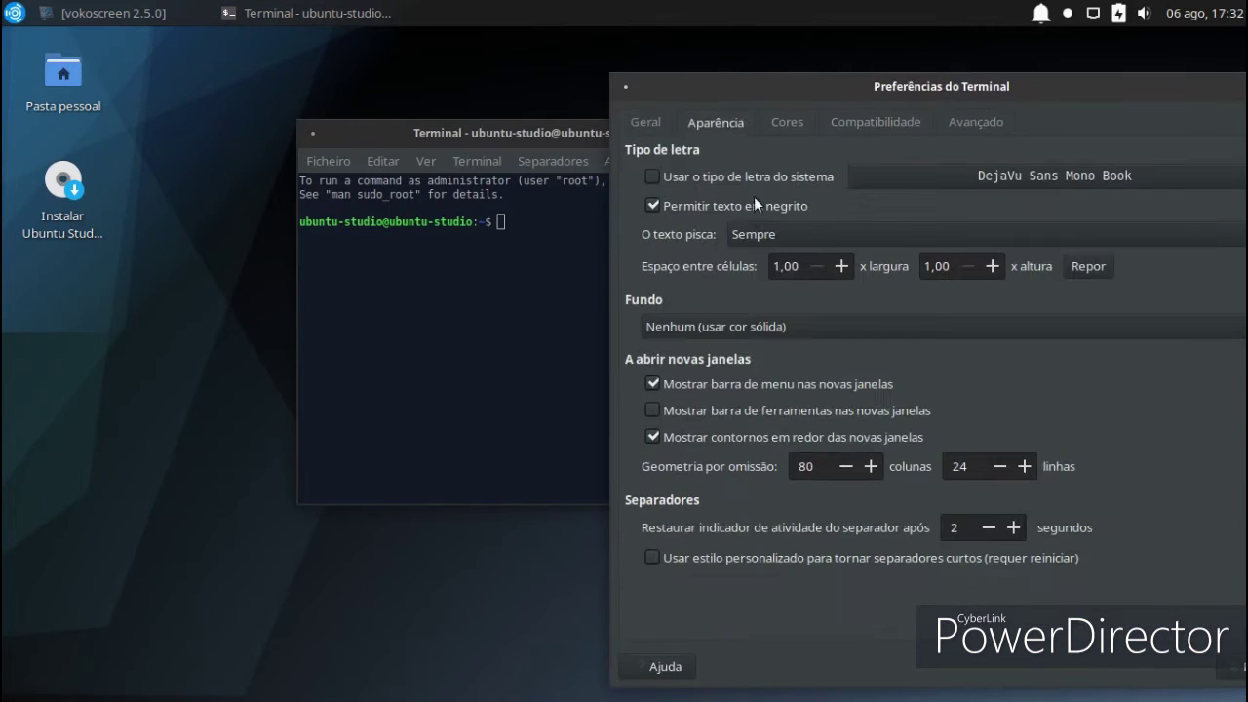
left_click(755, 325)
left_click(752, 357)
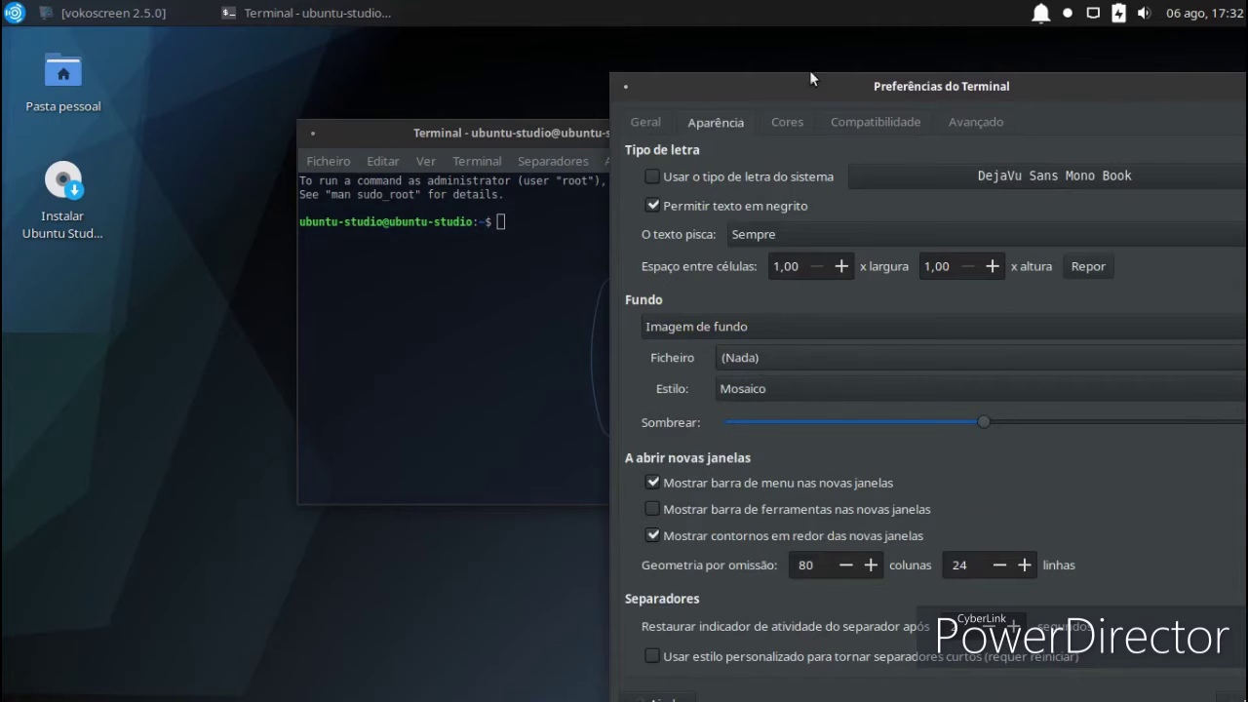
left_click_drag(812, 79, 450, 73)
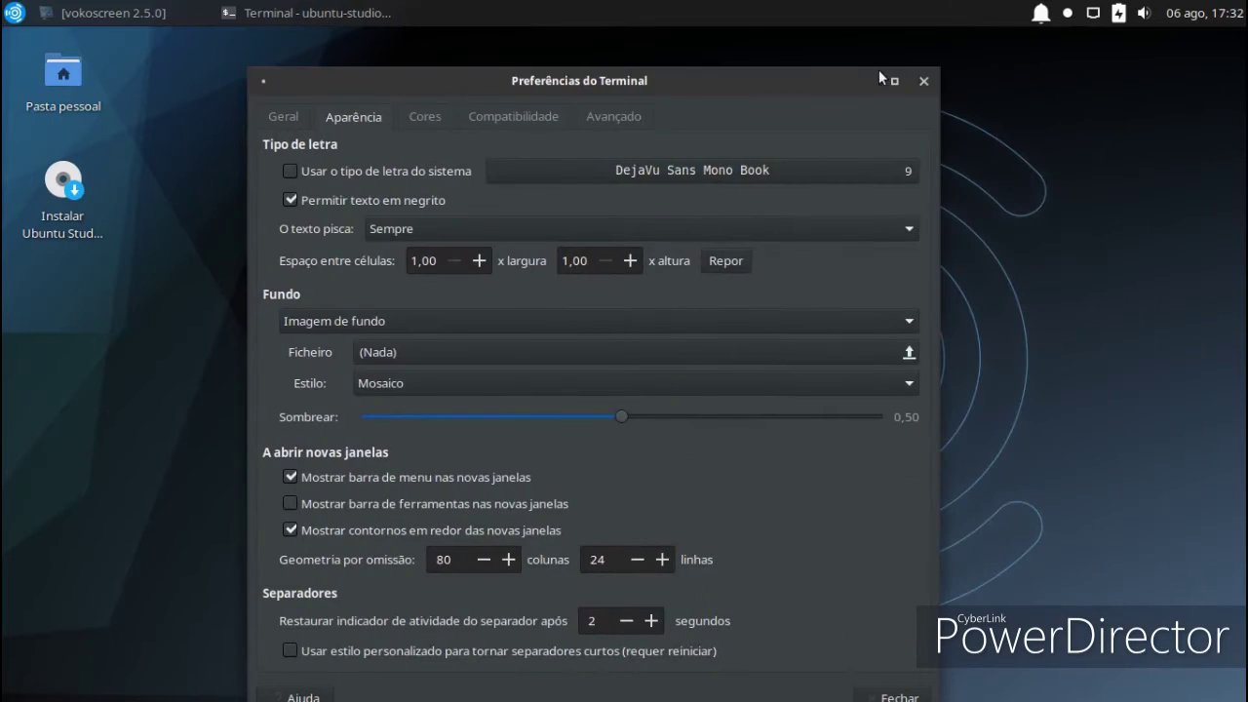
left_click(930, 83)
left_click(592, 115)
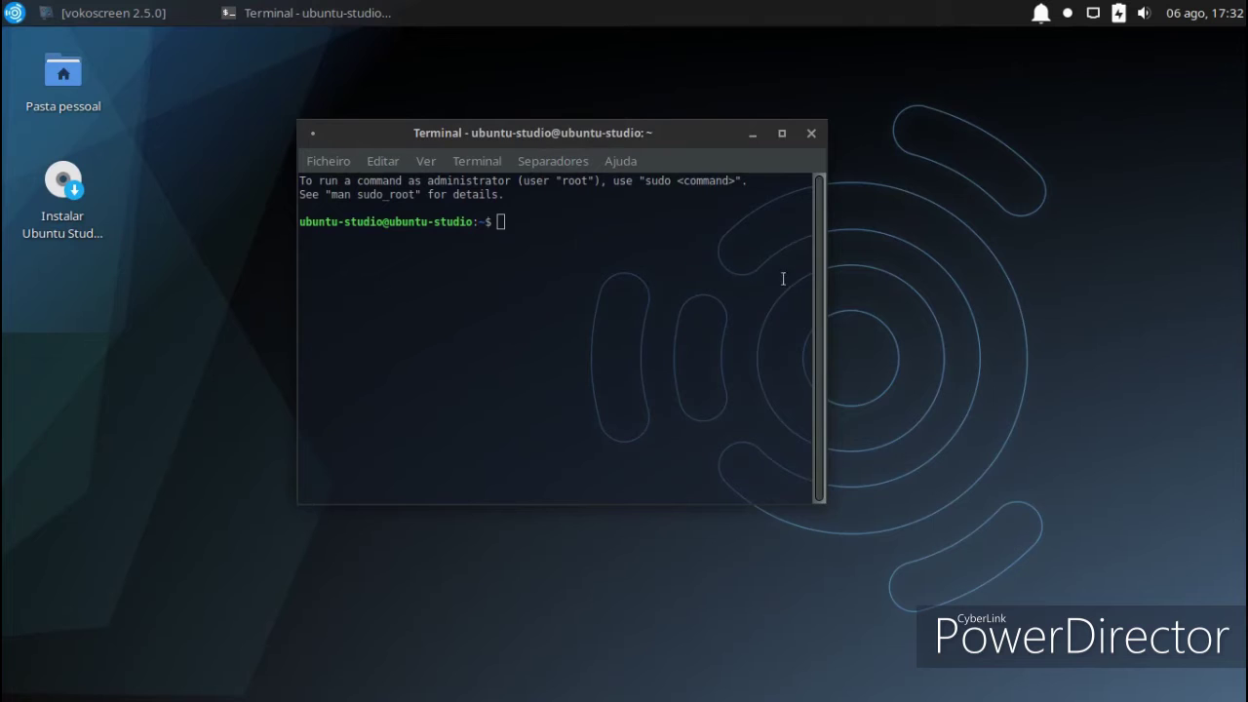
left_click(811, 134)
Launch LibreOffice Math from the education applications for a brief look and close it.
left_click(13, 10)
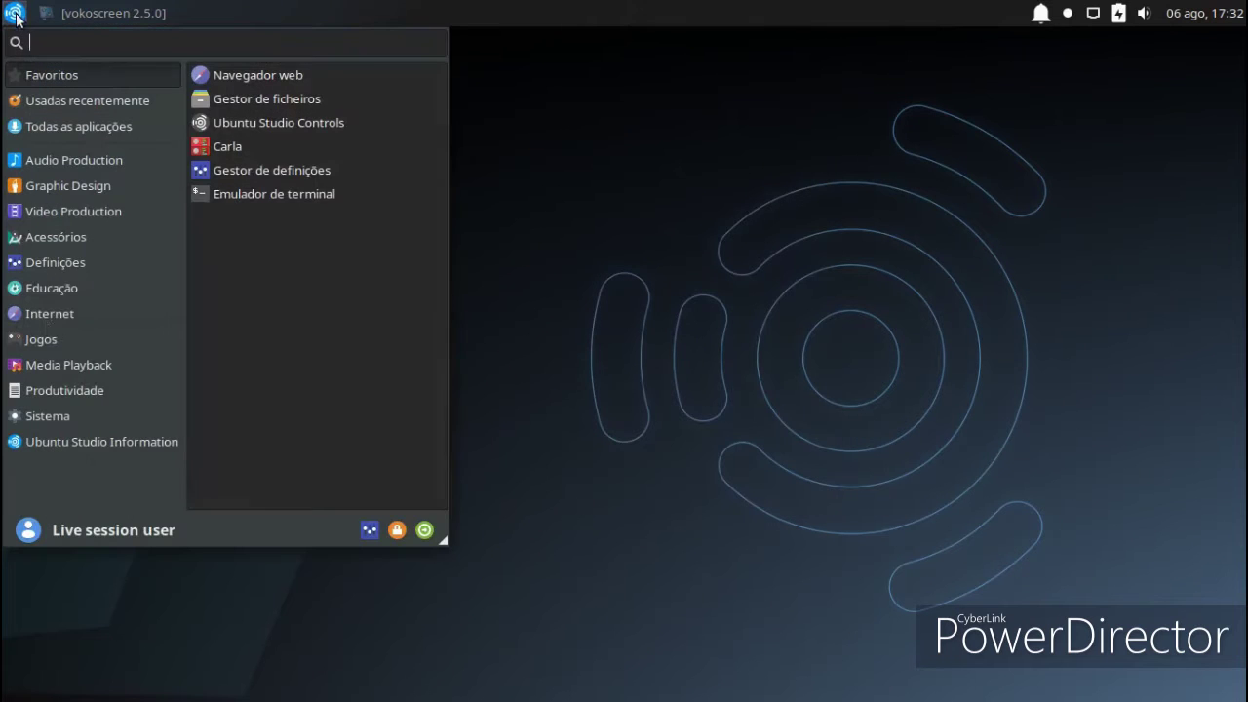
left_click(48, 293)
left_click(248, 78)
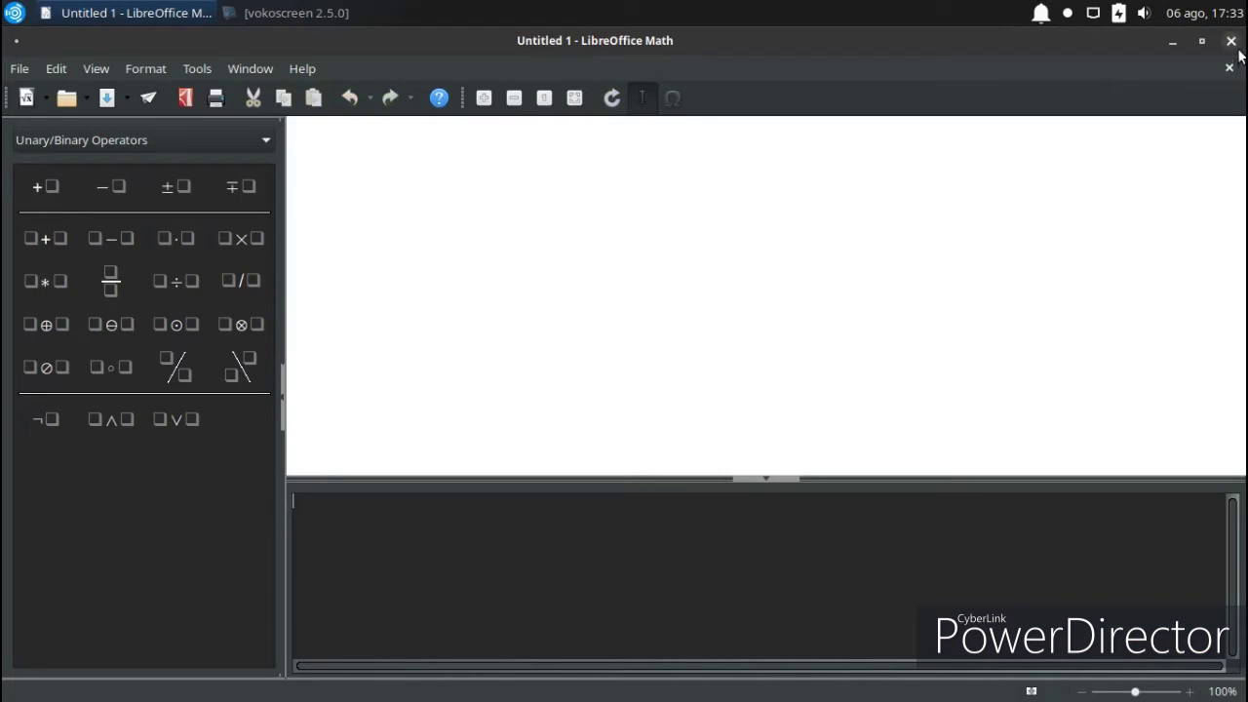
left_click(1230, 41)
Launch the Firefox web browser from the Internet applications.
left_click(13, 15)
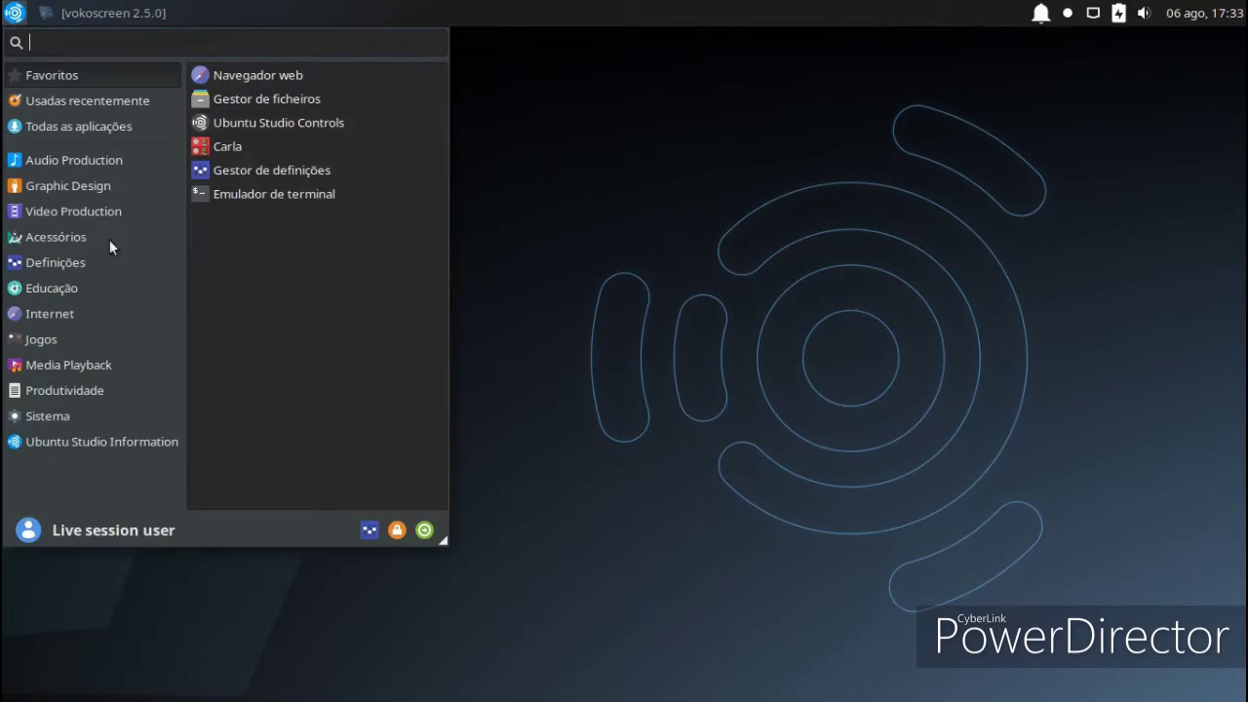
left_click(90, 292)
left_click(78, 308)
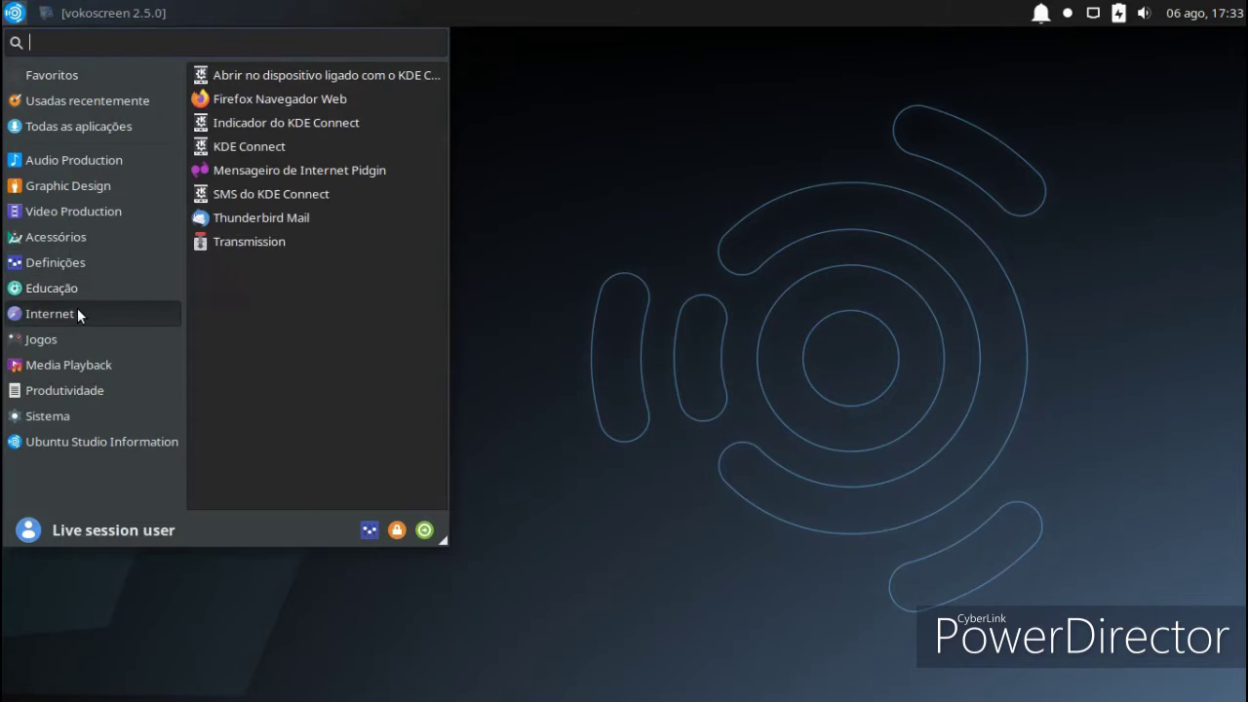
left_click(249, 107)
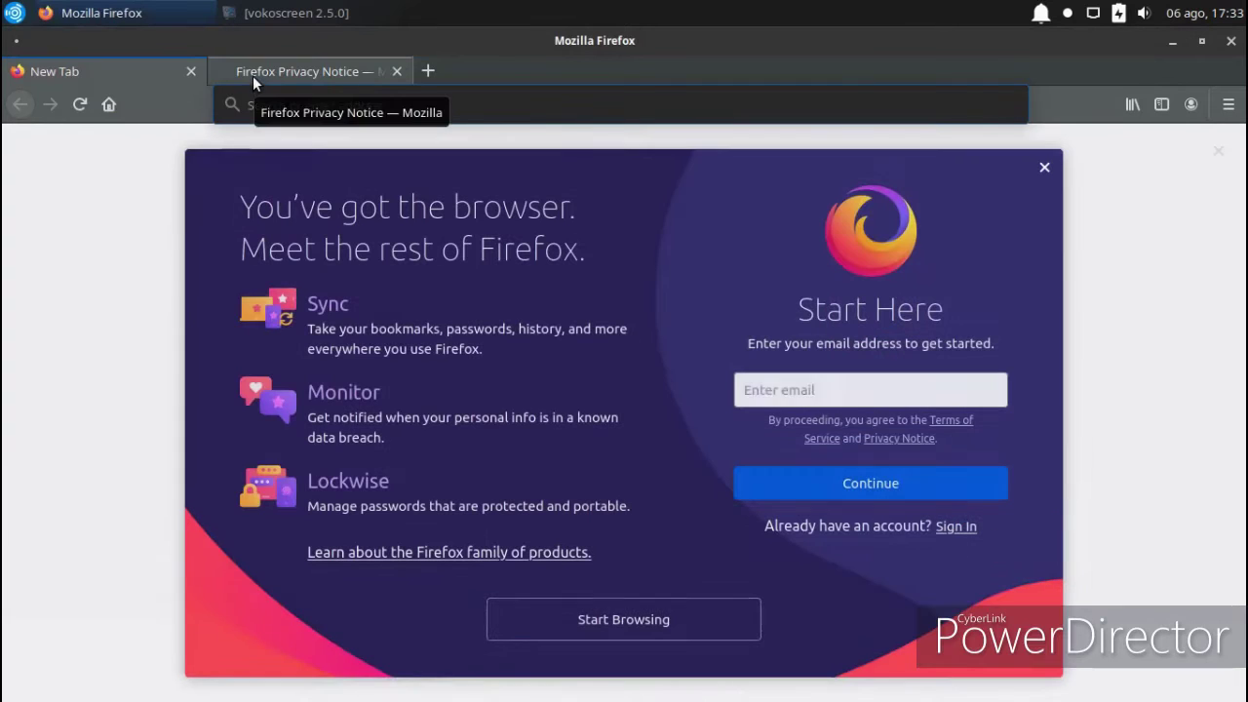
Clear away Firefox's welcome screens and Privacy Notice page, and quit the browser.
left_click(1044, 167)
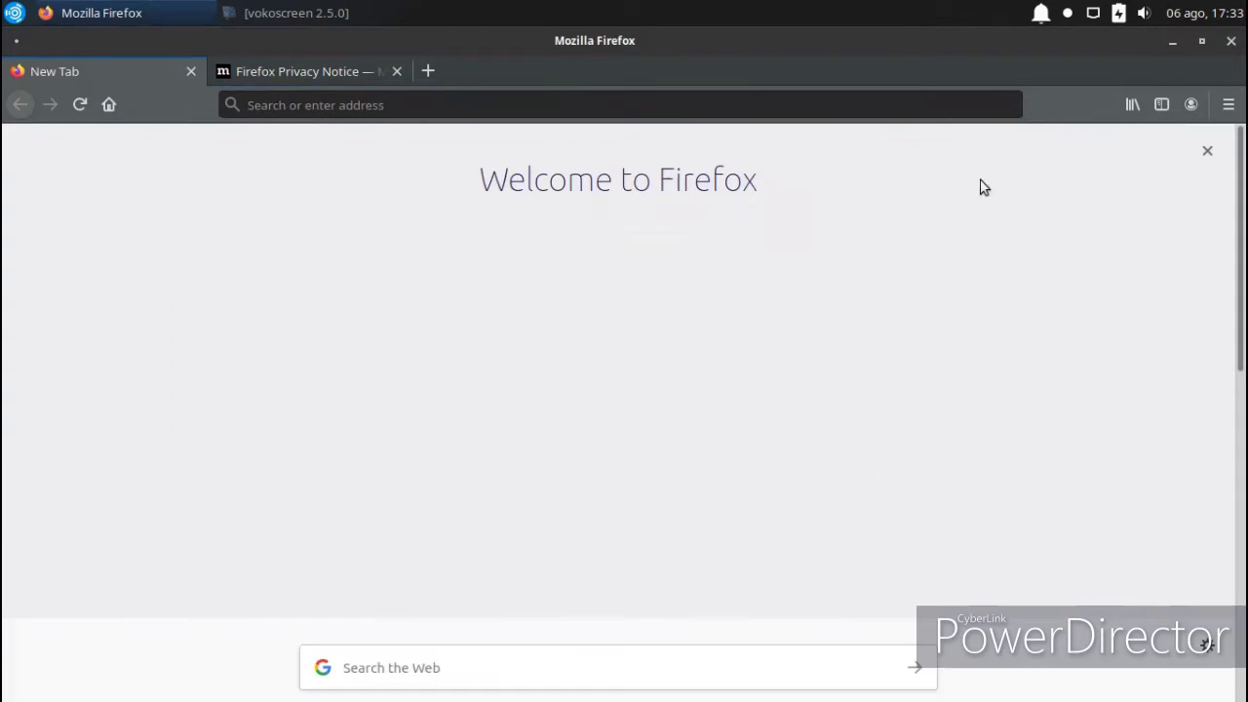
left_click(1208, 154)
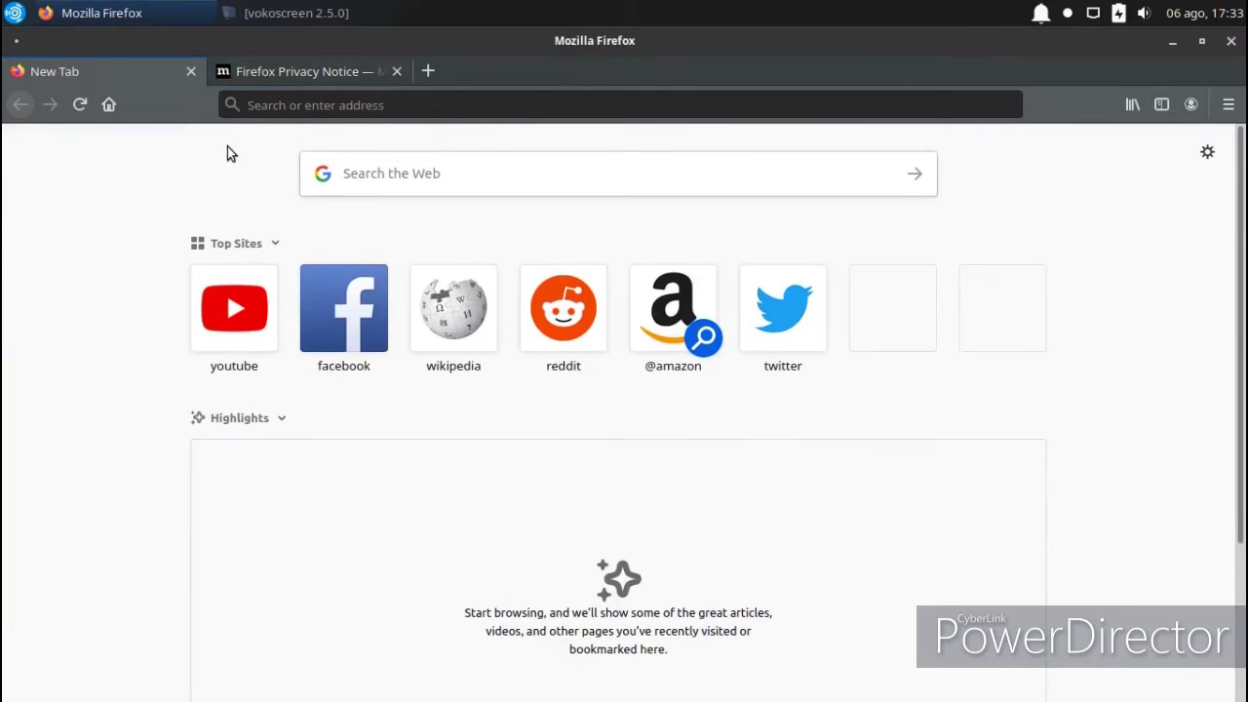
left_click(396, 72)
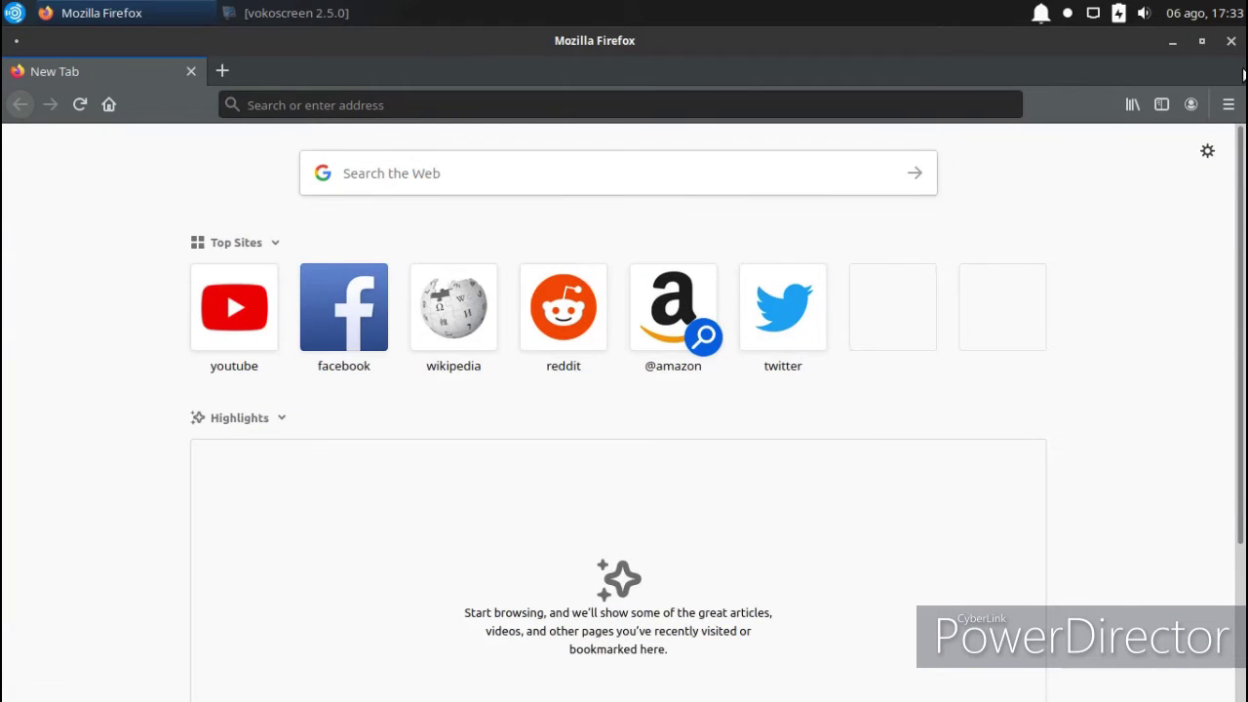
left_click(1231, 41)
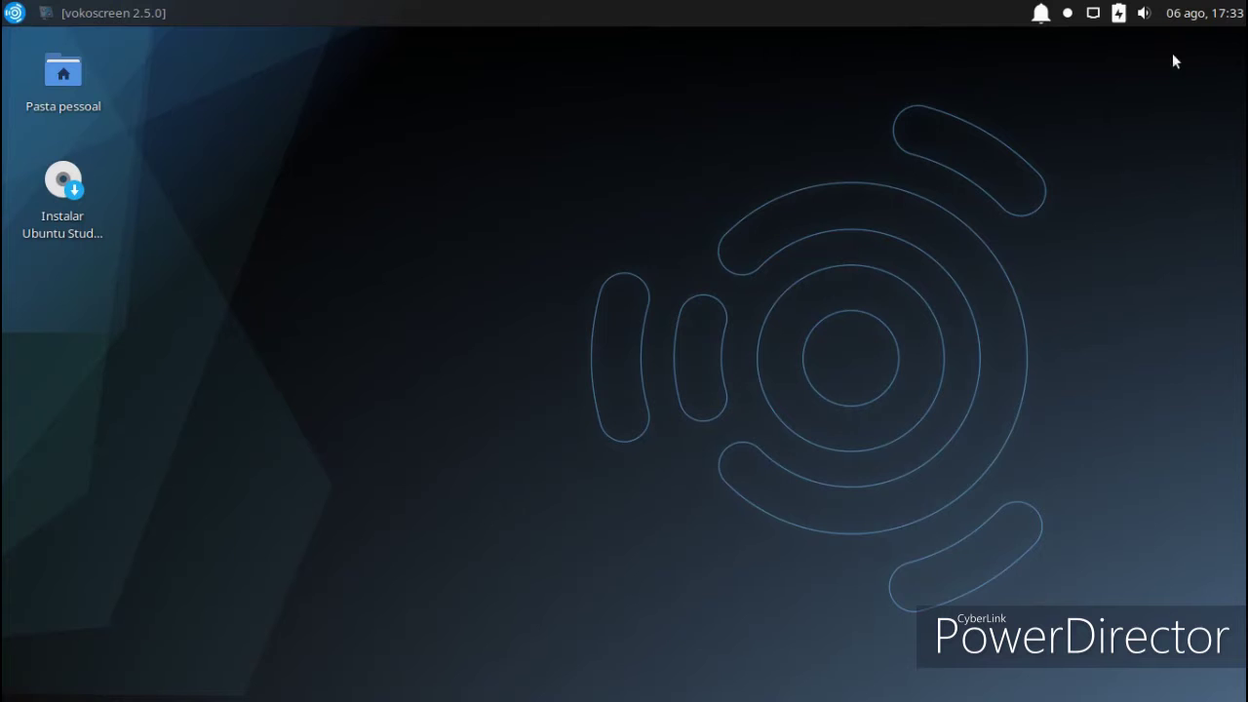
Open the desktop settings and set the sunset city skyline image as the wallpaper.
left_click(147, 12)
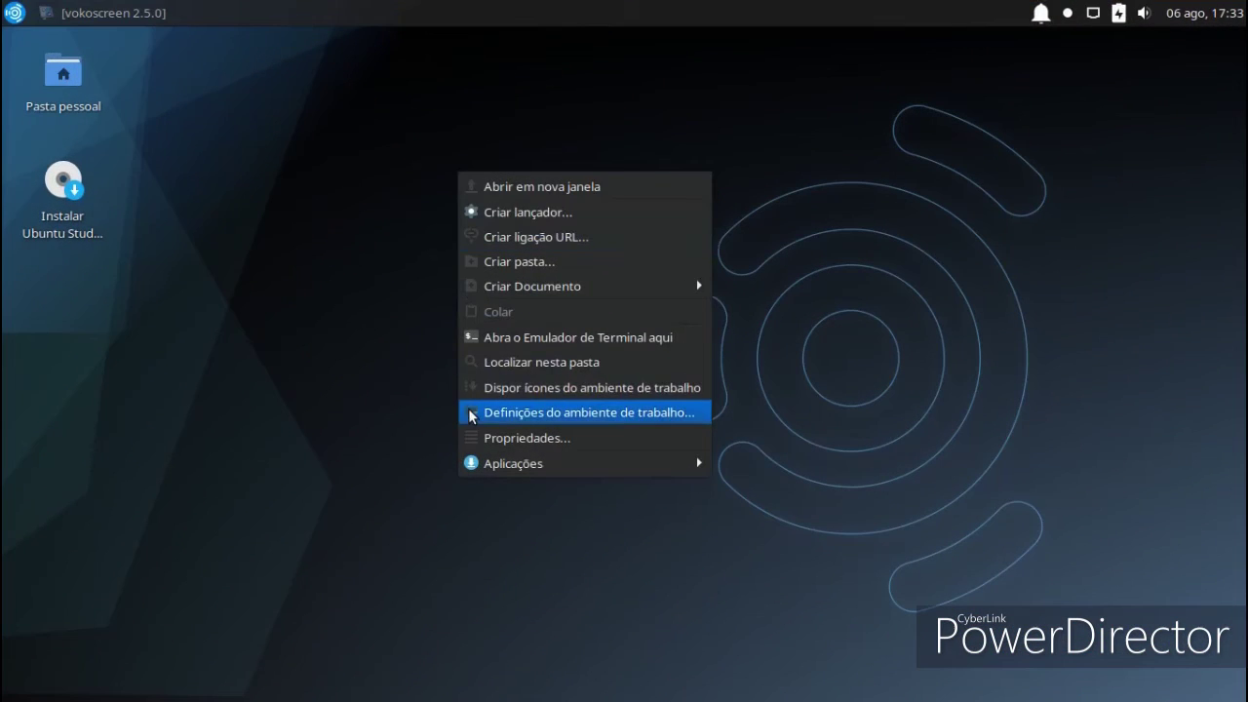
left_click(492, 388)
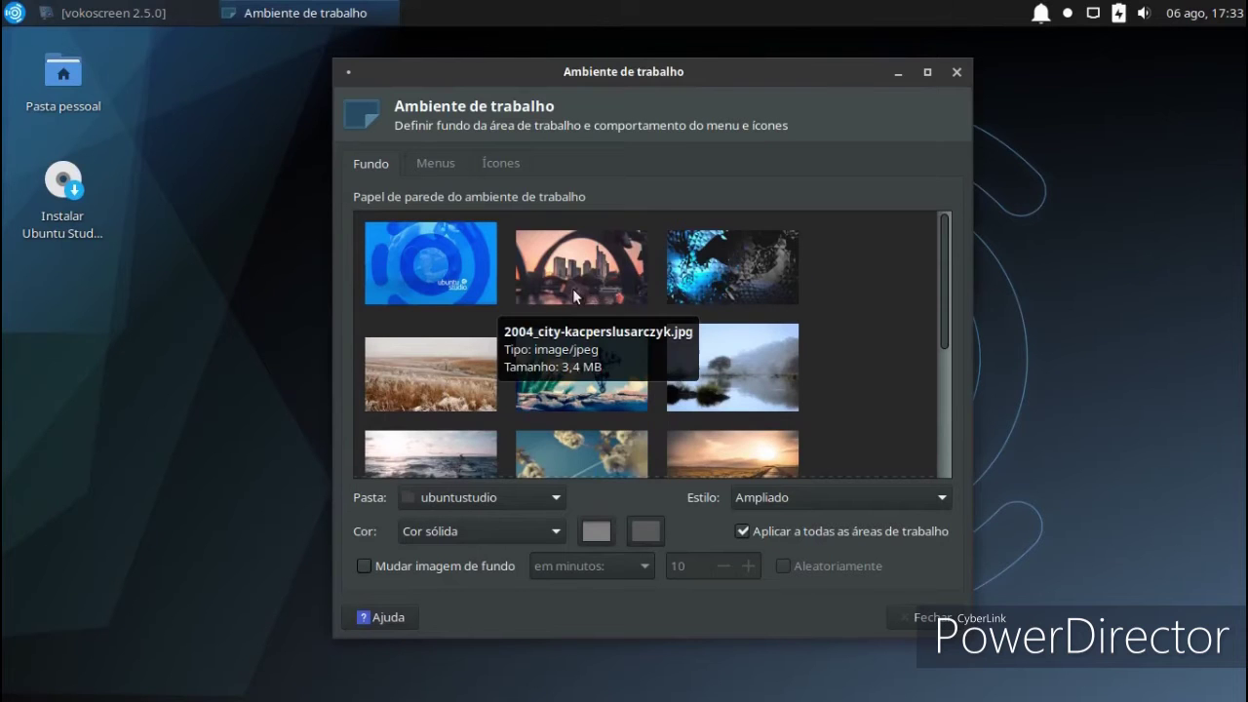
left_click(577, 290)
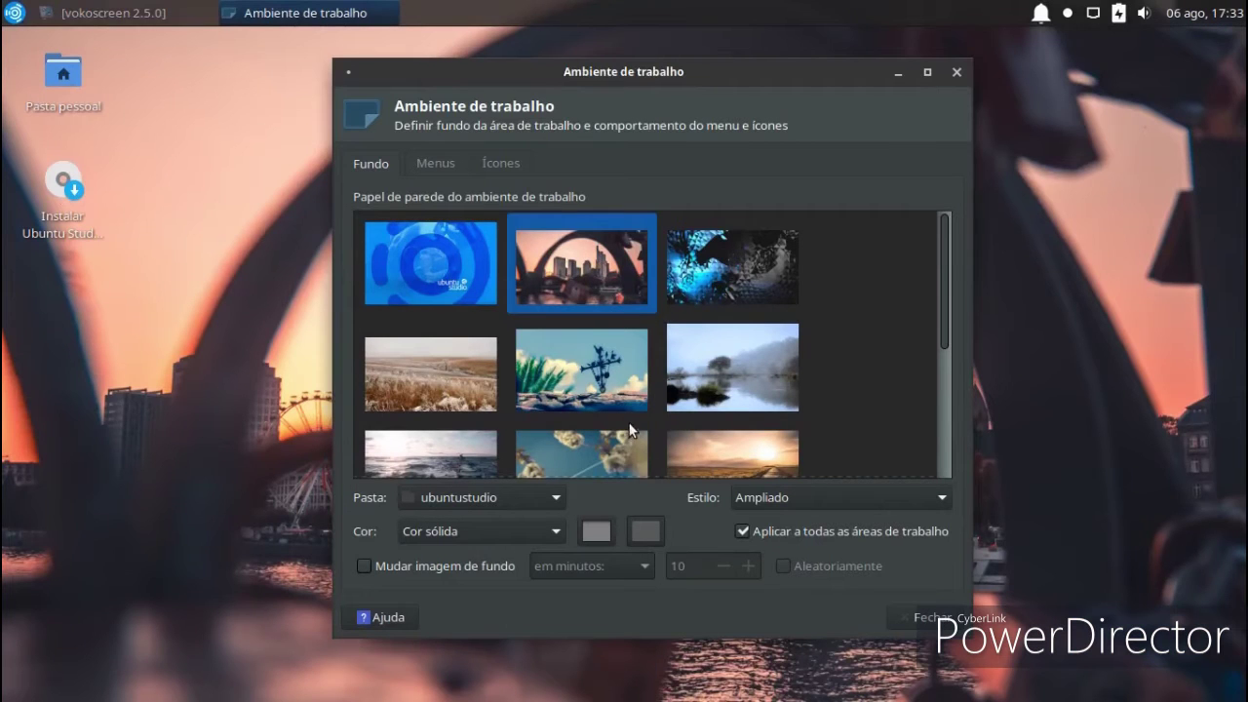
Try a few other wallpapers, apply the dark blue geometric image that begins the last row, and close the desktop settings.
scroll(632, 430, "down", 1)
scroll(608, 369, "down", 1)
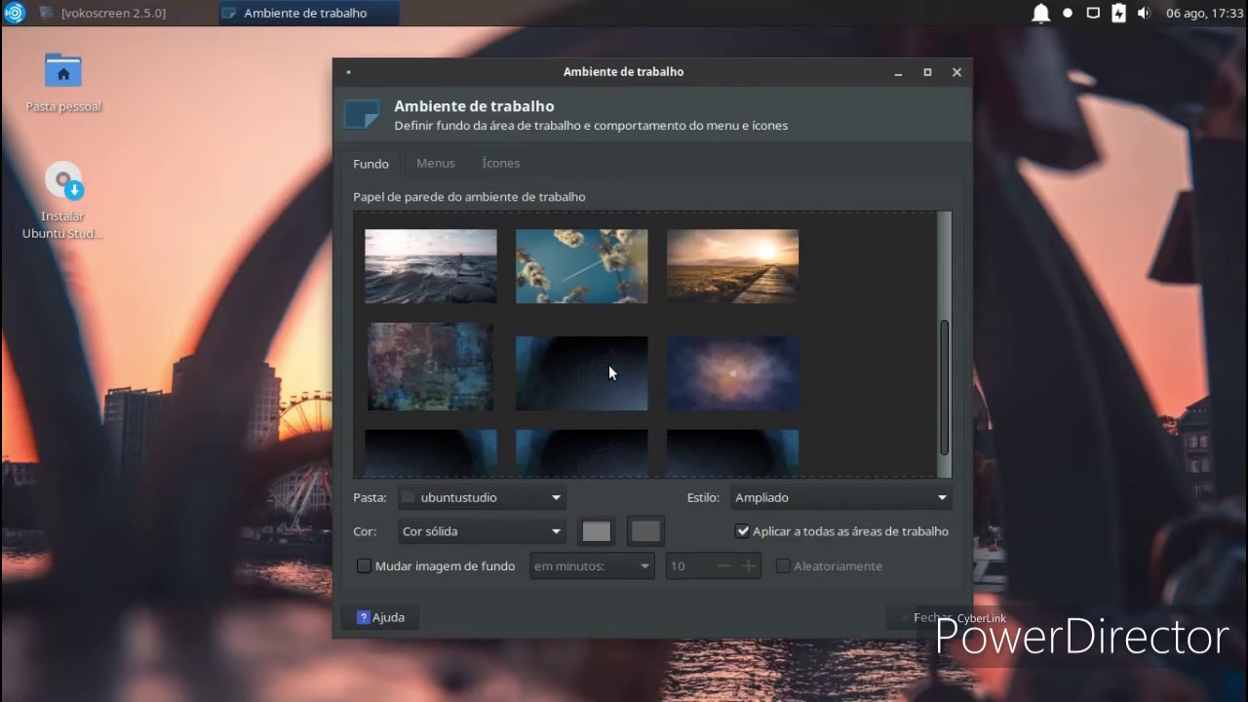
scroll(608, 368, "down", 1)
left_click(733, 224)
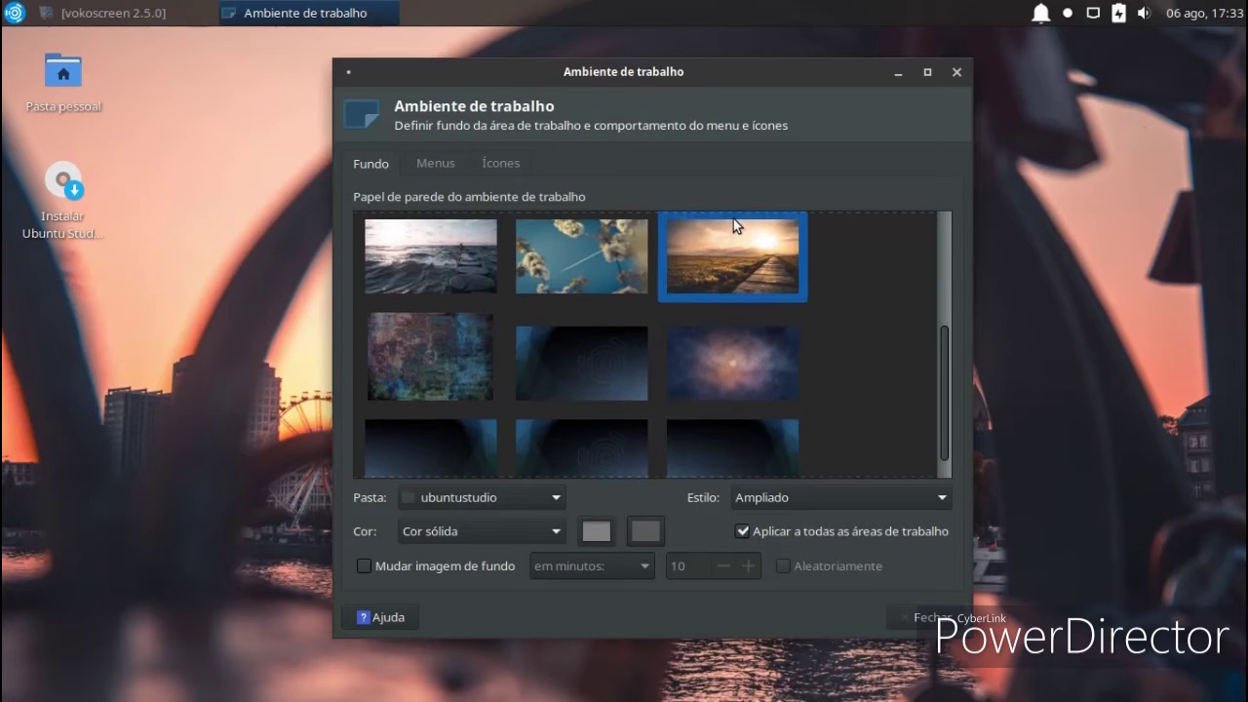
left_click(606, 353)
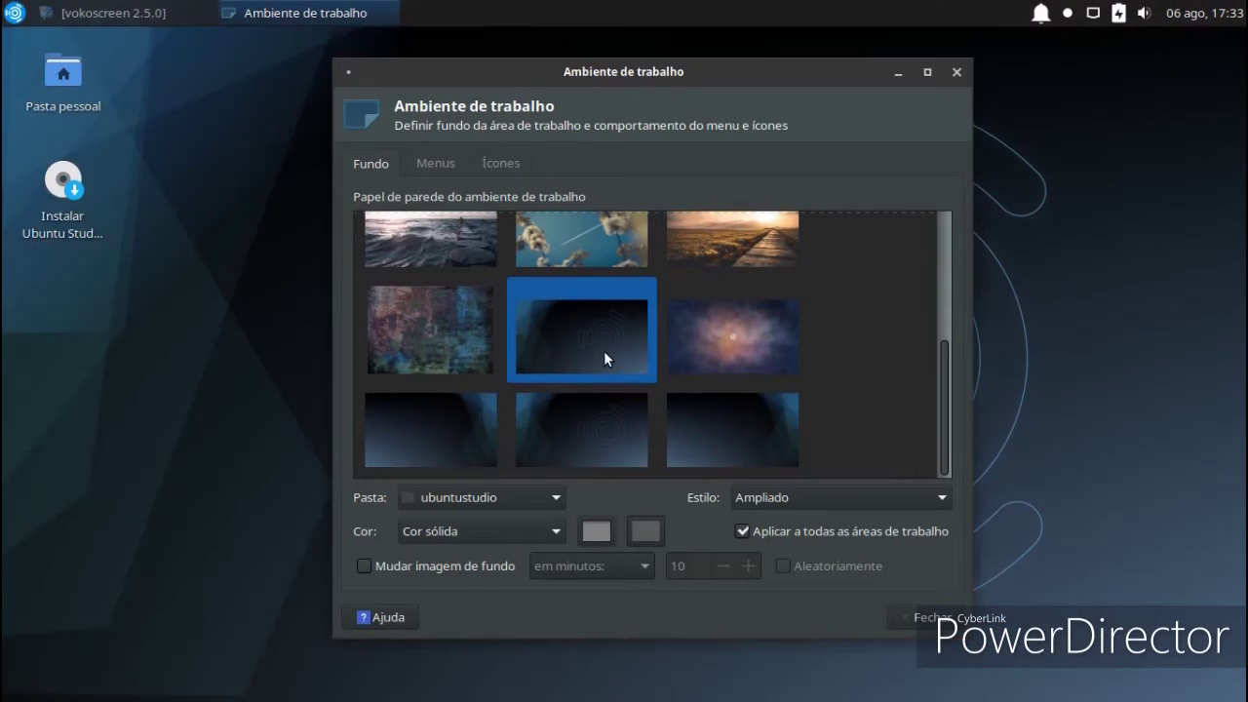
left_click(597, 415)
left_click(437, 419)
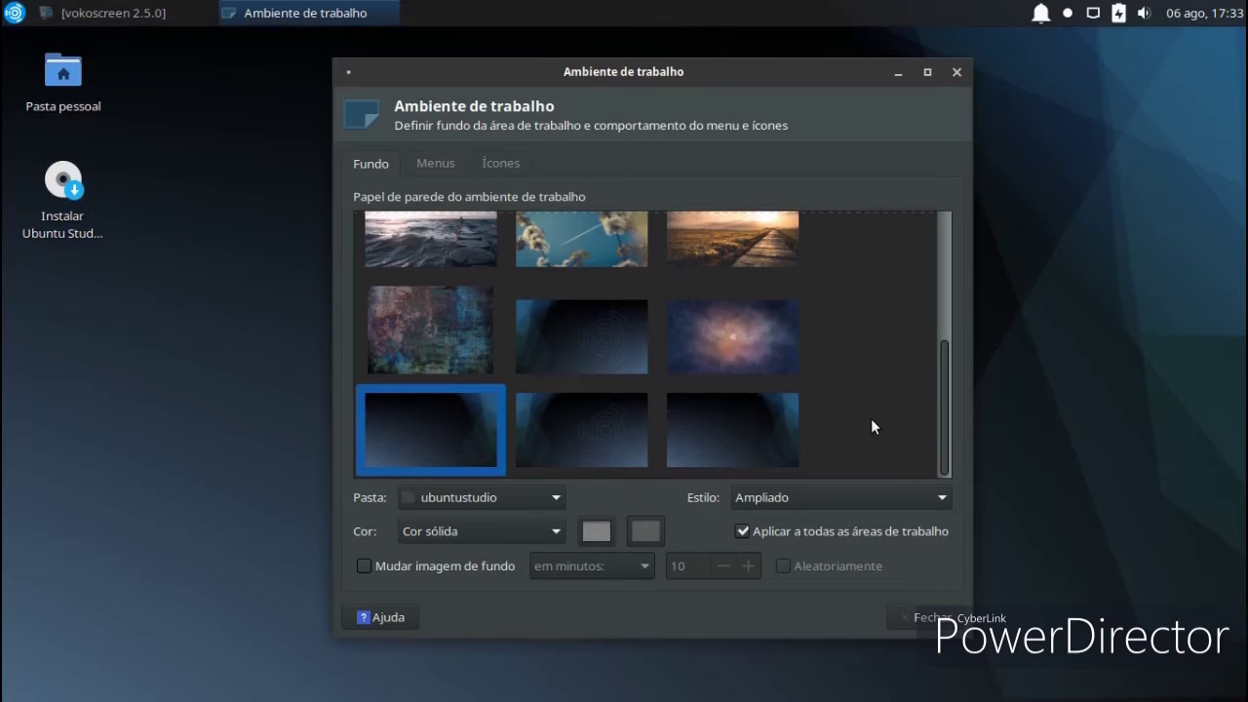
left_click(891, 616)
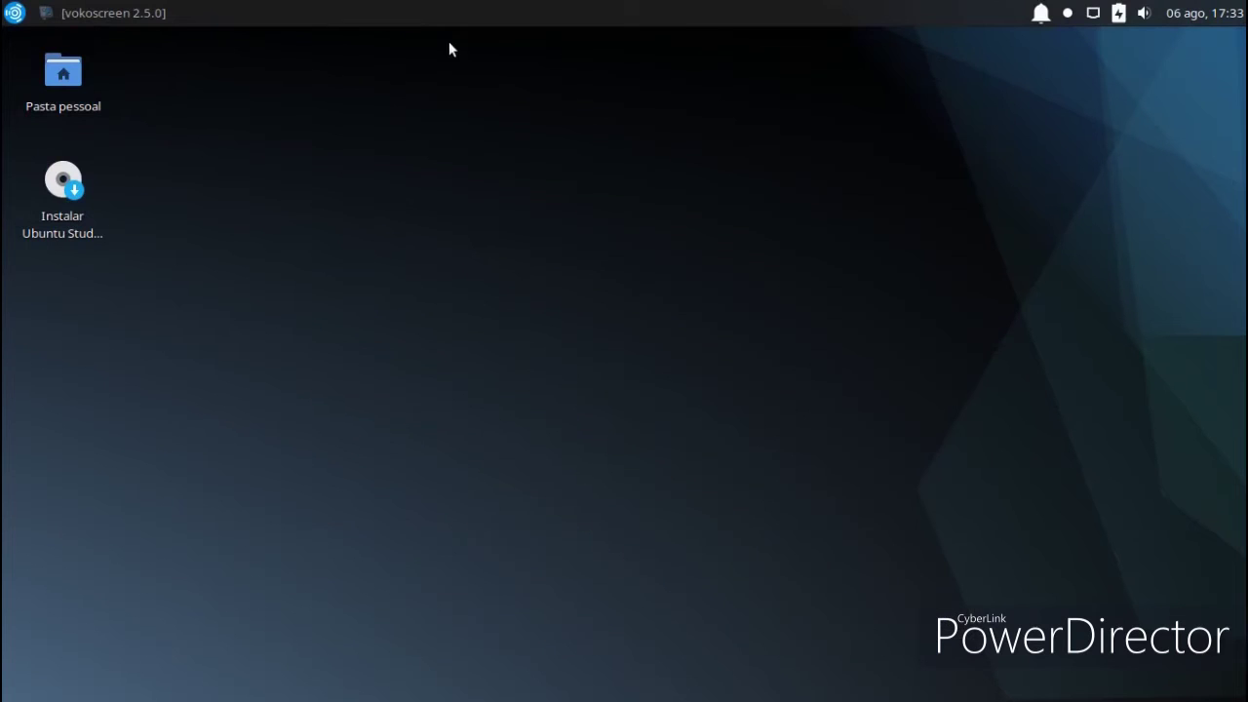
Open the Appearance settings from the settings manager.
left_click(14, 14)
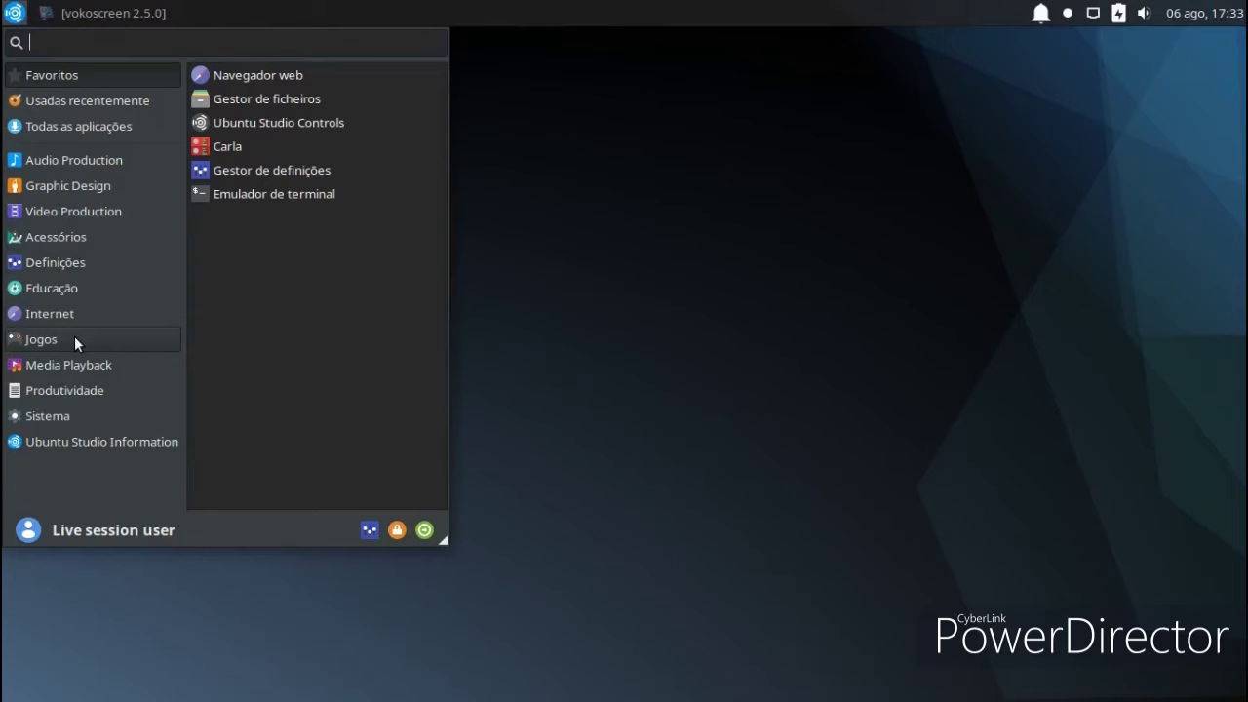
left_click(273, 171)
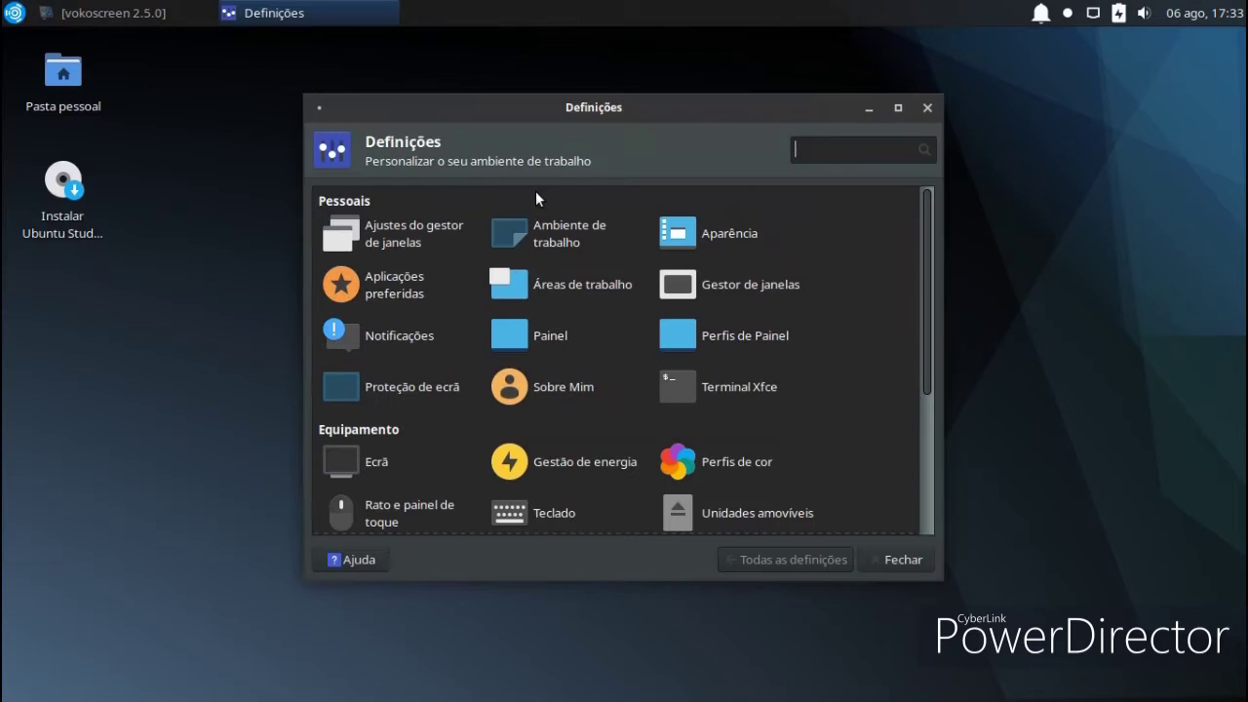
left_click(746, 235)
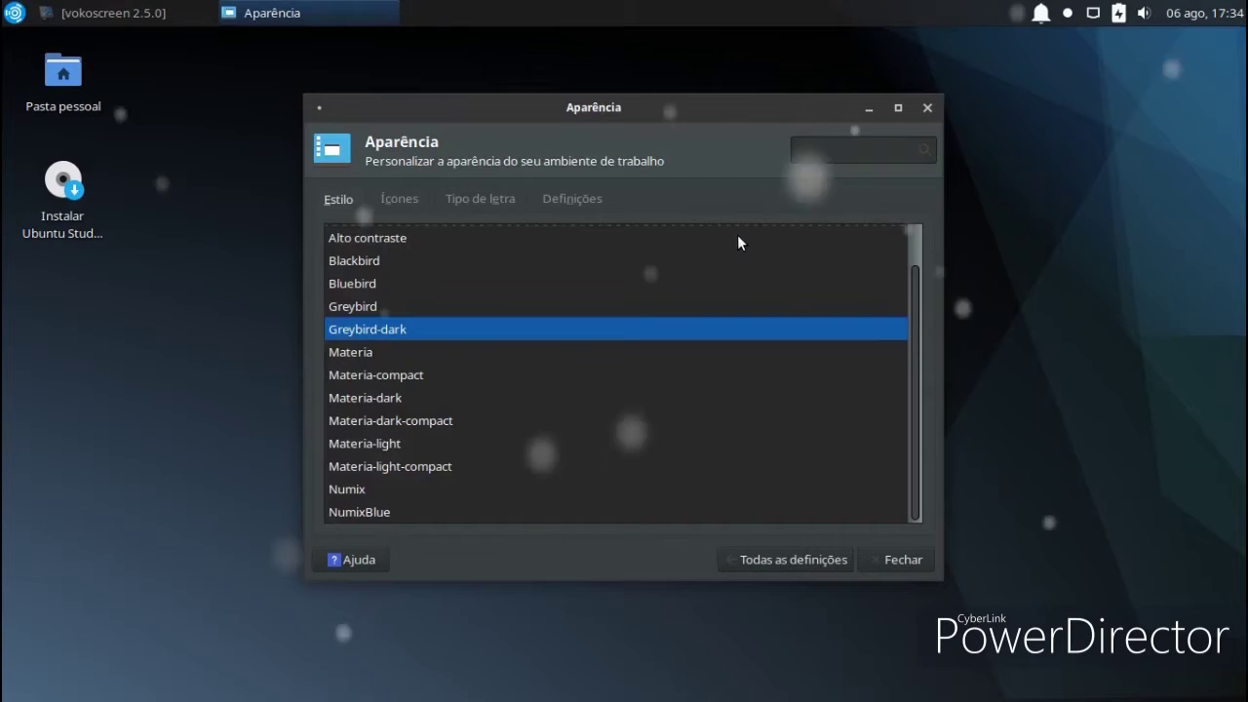
Try Materia-compact and other Materia styles, Numix and NumixBlue, previewing NumixBlue on the applications menu.
left_click(396, 374)
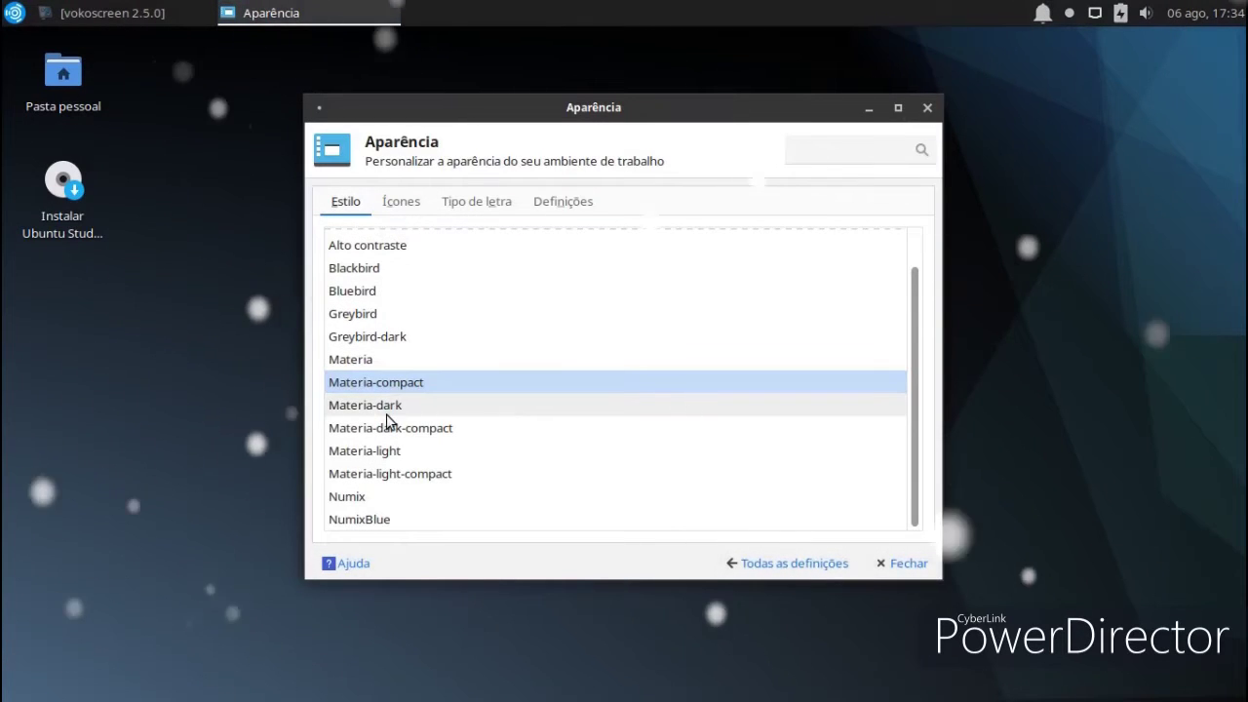
left_click(386, 413)
left_click(380, 446)
left_click(355, 491)
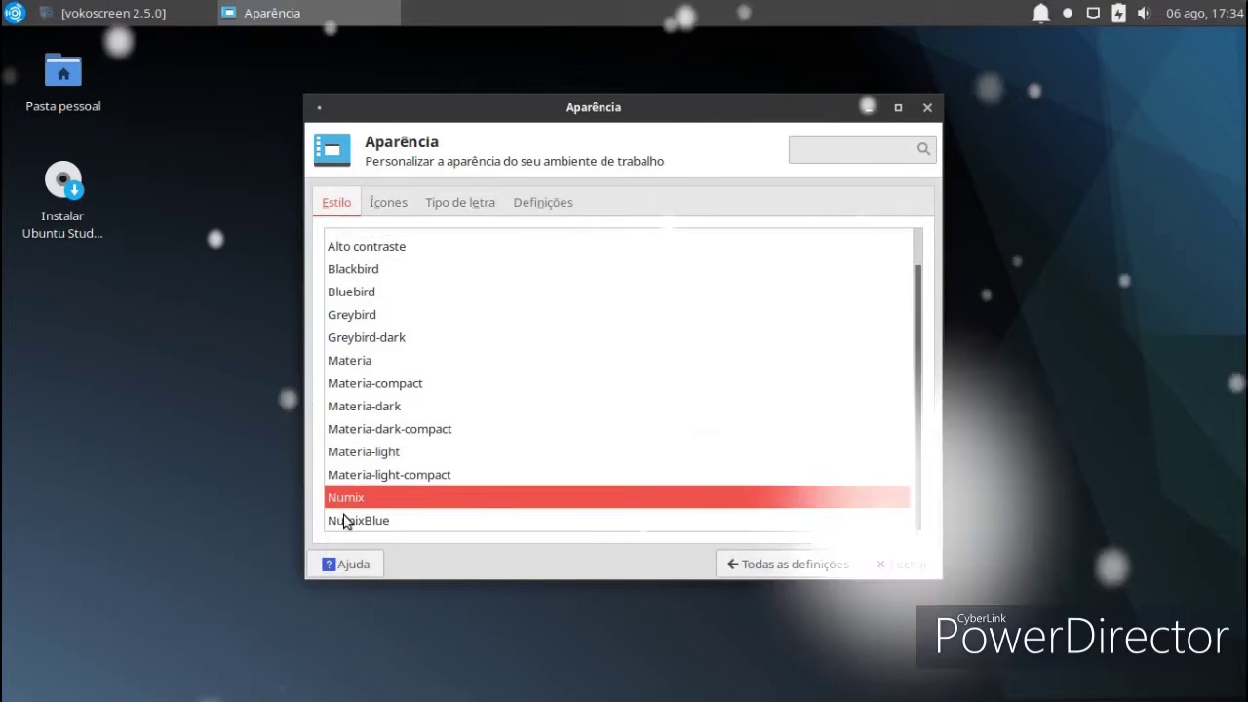
left_click(347, 521)
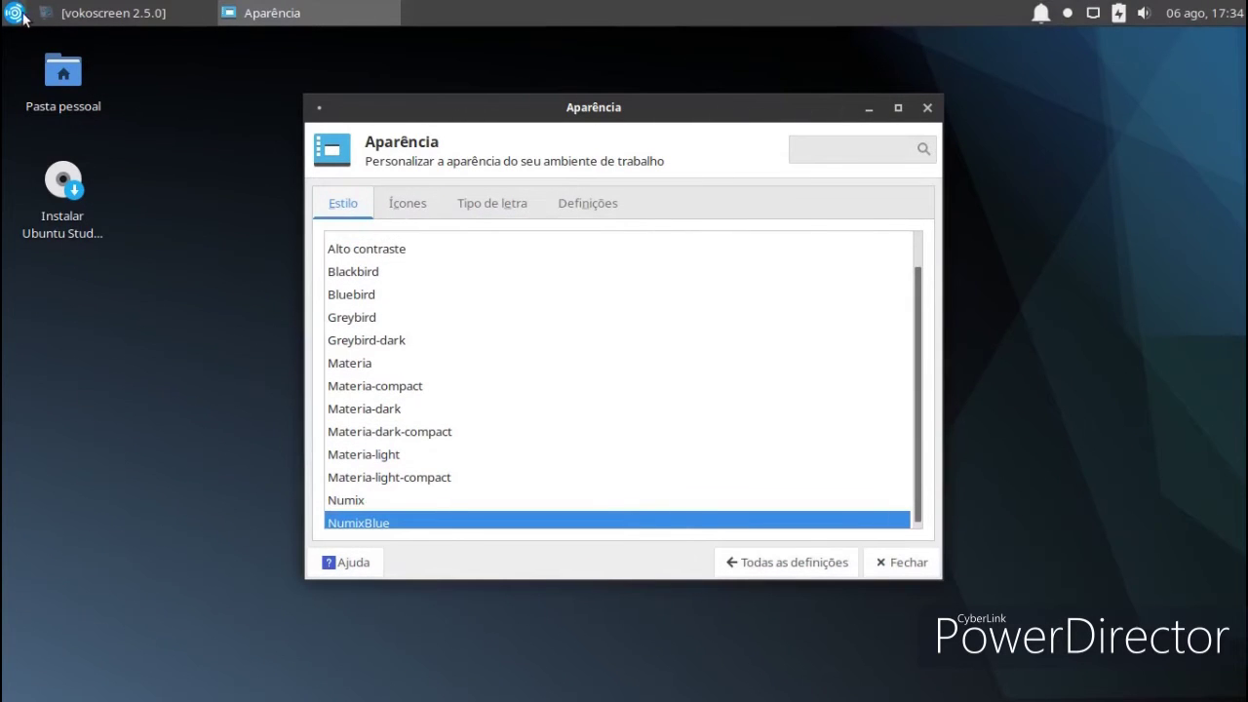
left_click(16, 13)
left_click(569, 328)
Try the Materia style and preview it on the applications menu.
scroll(571, 326, "up", 2)
left_click(357, 401)
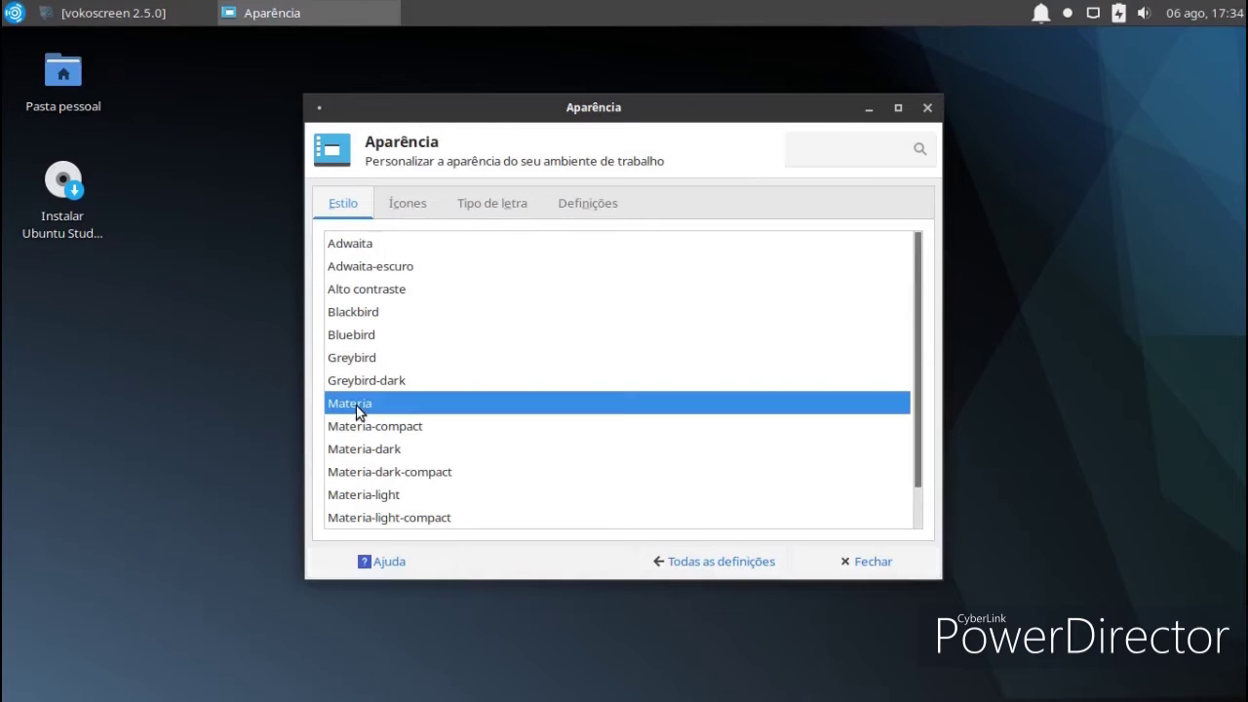
left_click(16, 13)
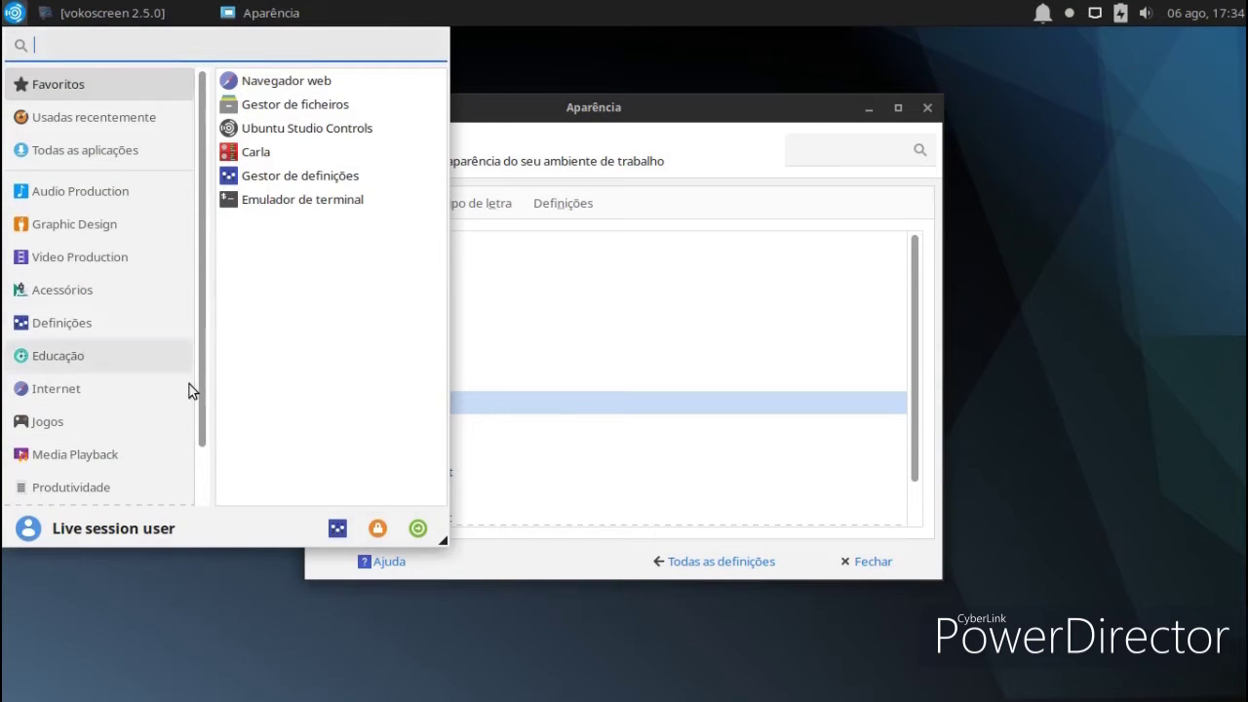
left_click(554, 358)
Preview the Greybird-dark style on the applications menu, and set the desktop style to Adwaita-escuro.
left_click(373, 381)
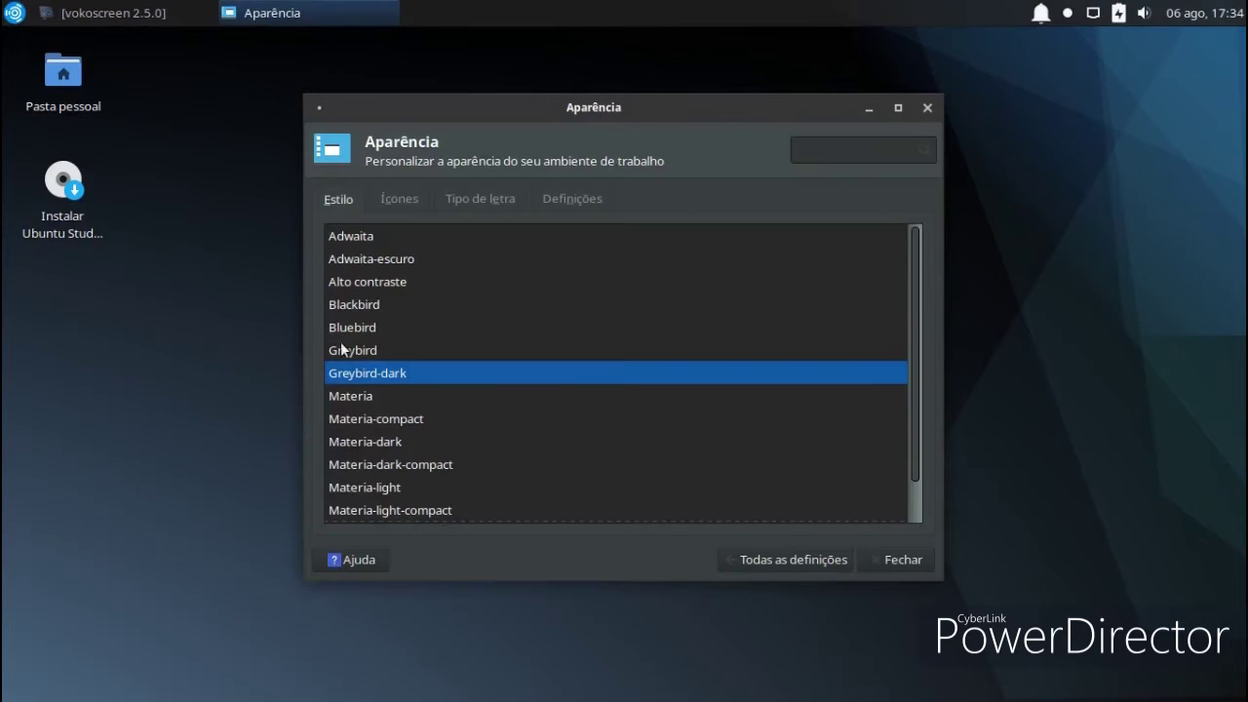
left_click(16, 14)
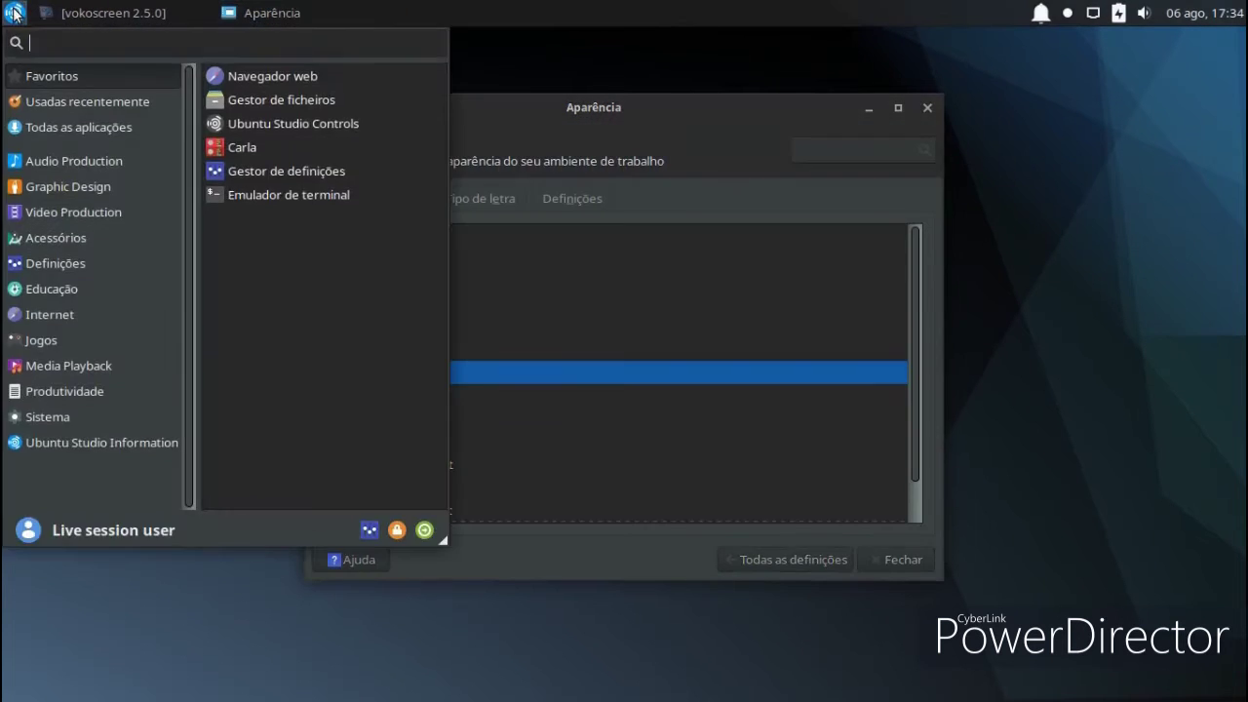
left_click(565, 389)
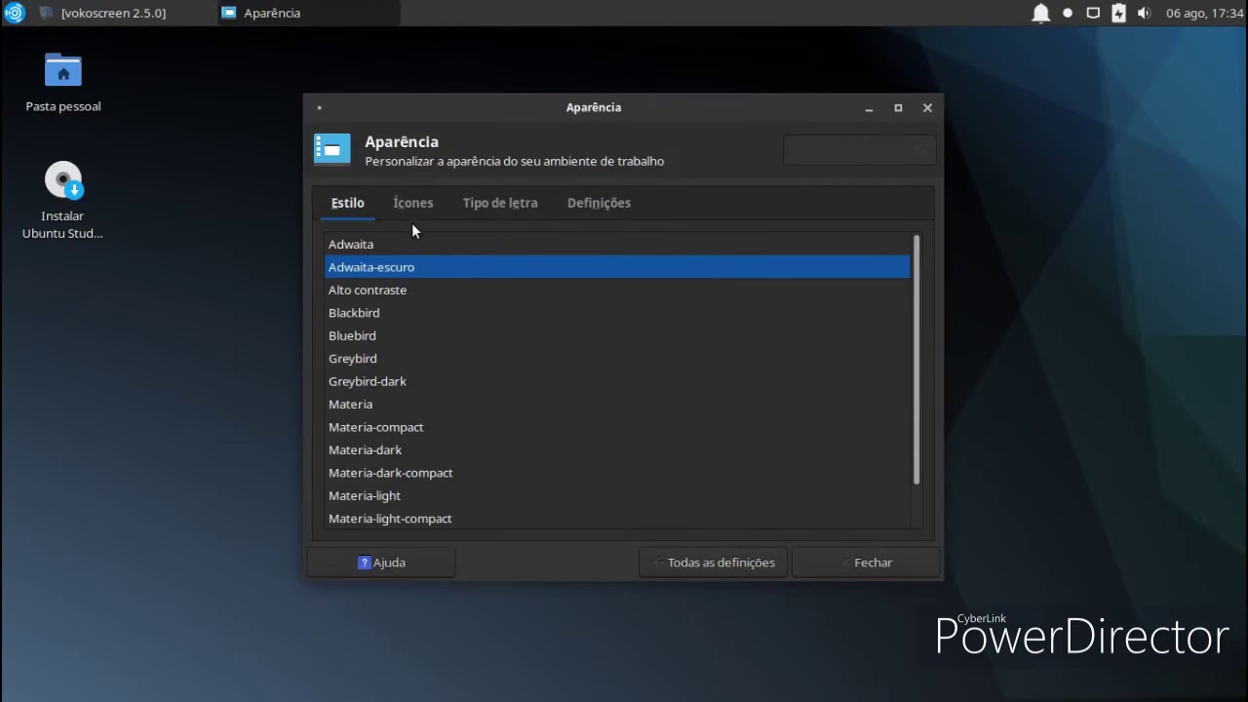
Set the desktop icon theme to Brisa.
left_click(407, 206)
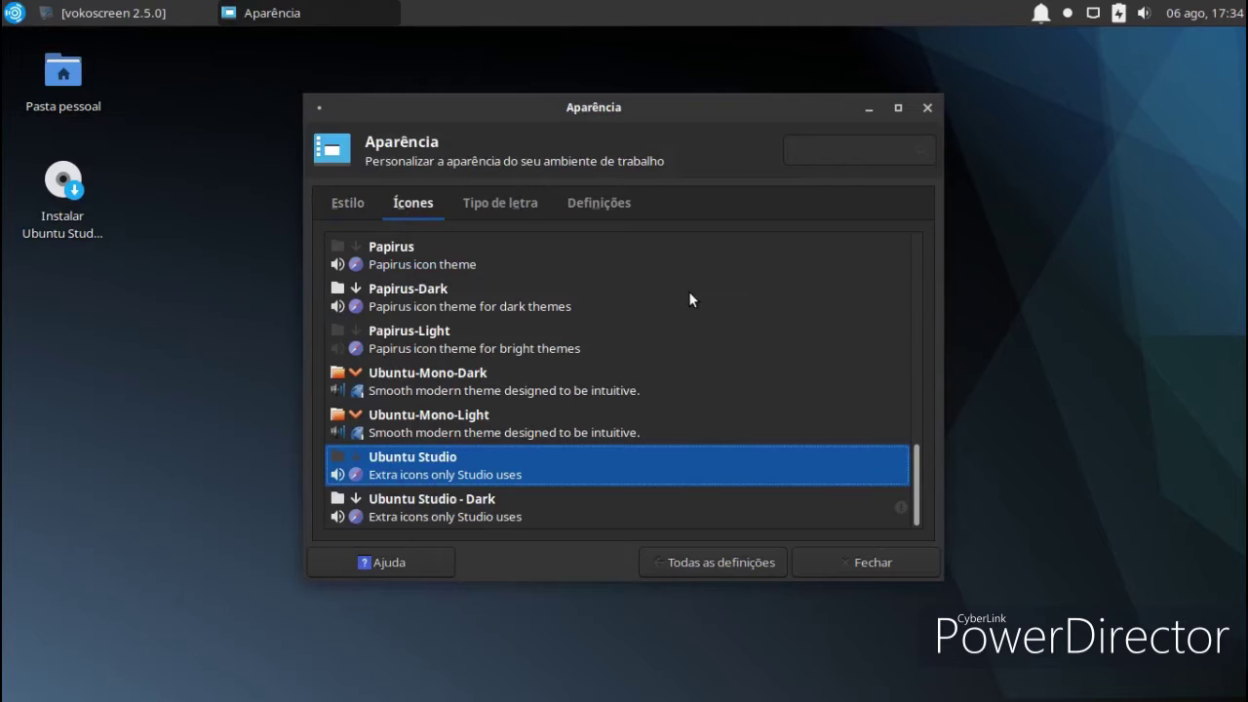
scroll(612, 405, "up", 5)
scroll(598, 405, "up", 8)
scroll(596, 397, "up", 2)
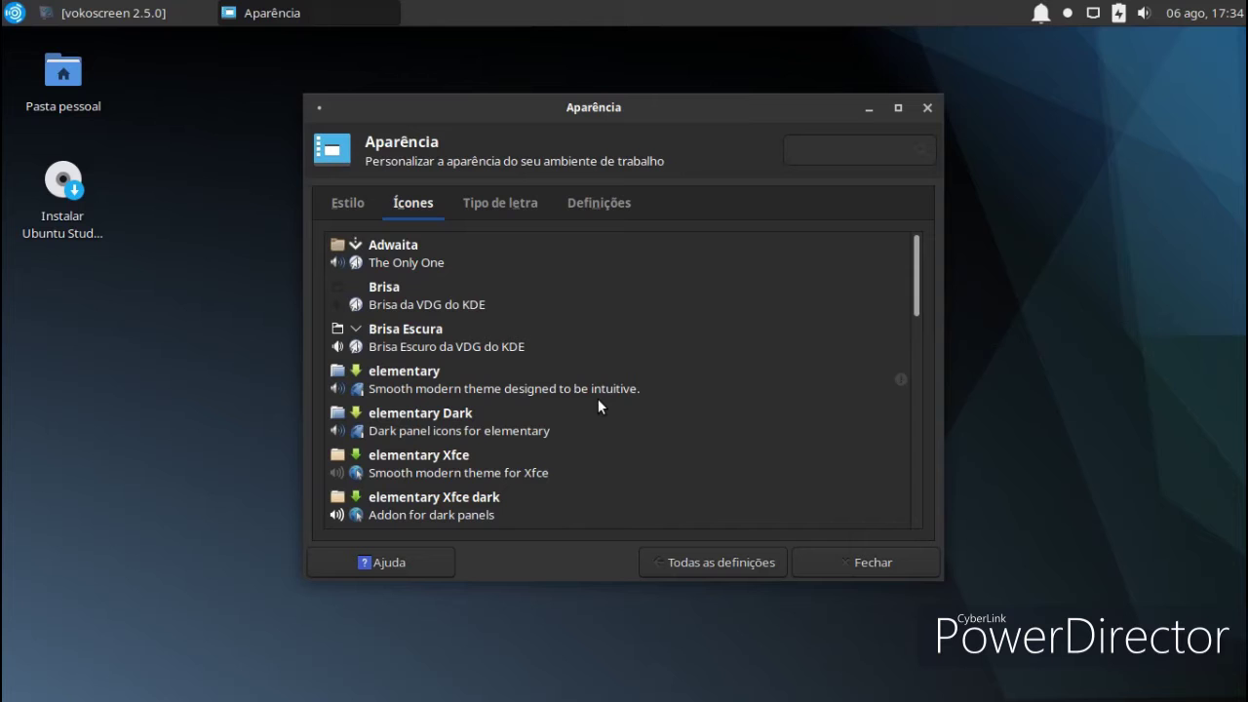
left_click(453, 308)
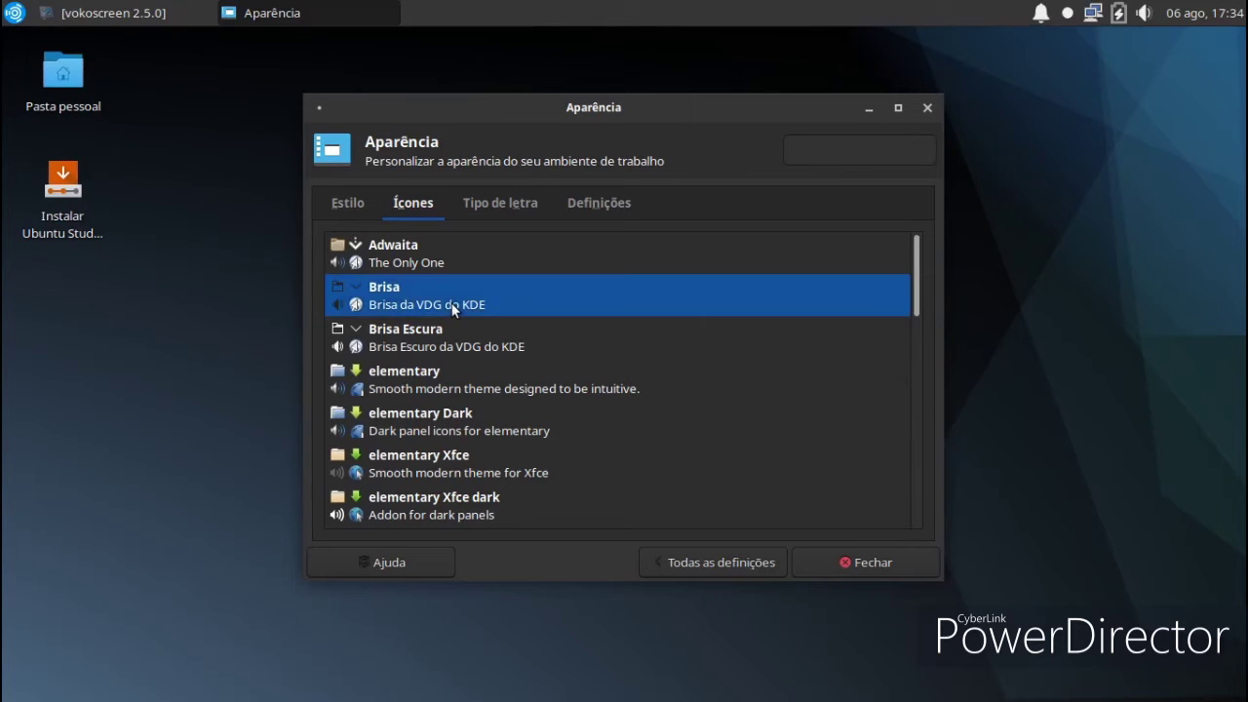
Check the new icons in the applications menu and close the Appearance settings.
left_click(27, 10)
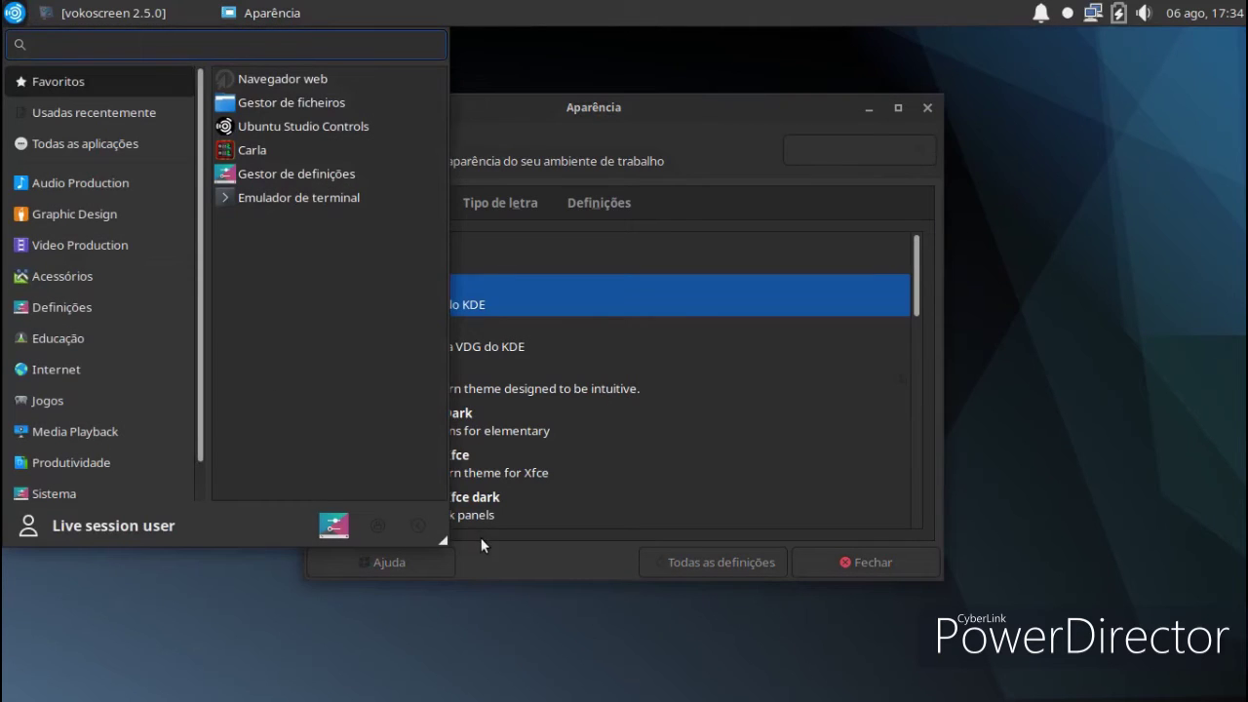
mouse_move(437, 537)
left_mouse_down()
mouse_move(524, 572)
mouse_move(462, 576)
mouse_move(451, 527)
mouse_move(439, 539)
left_mouse_up()
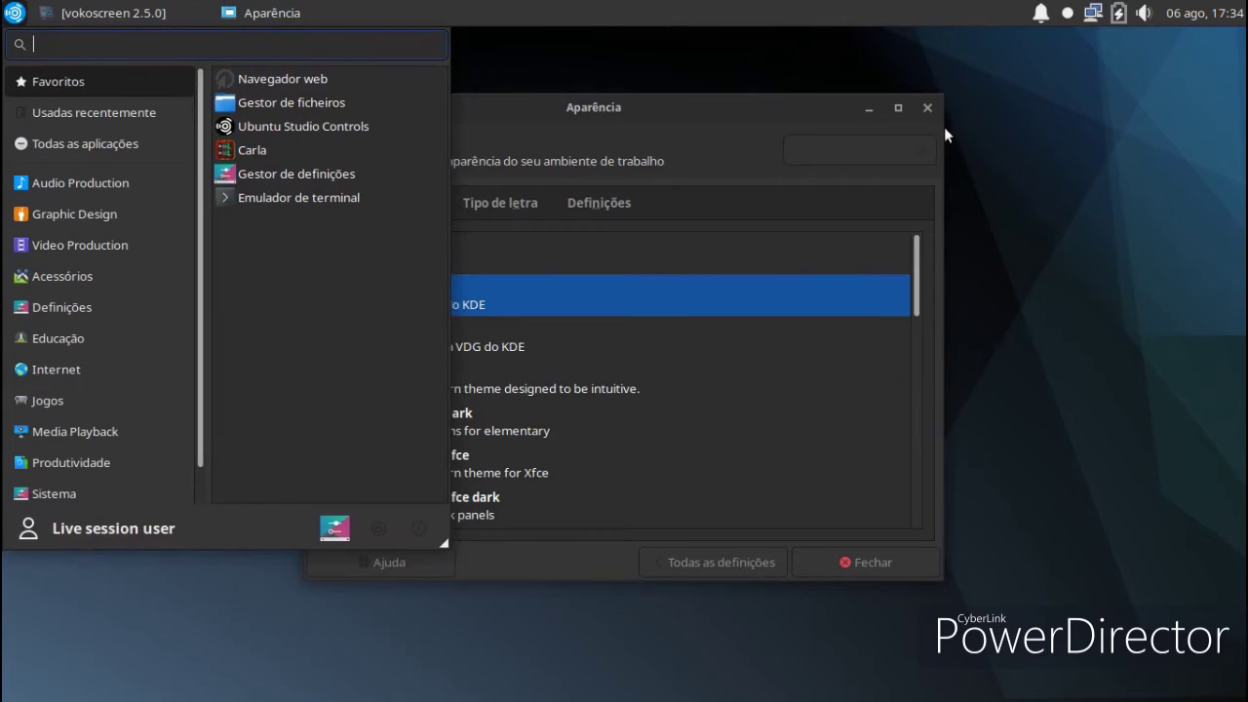
left_click(927, 108)
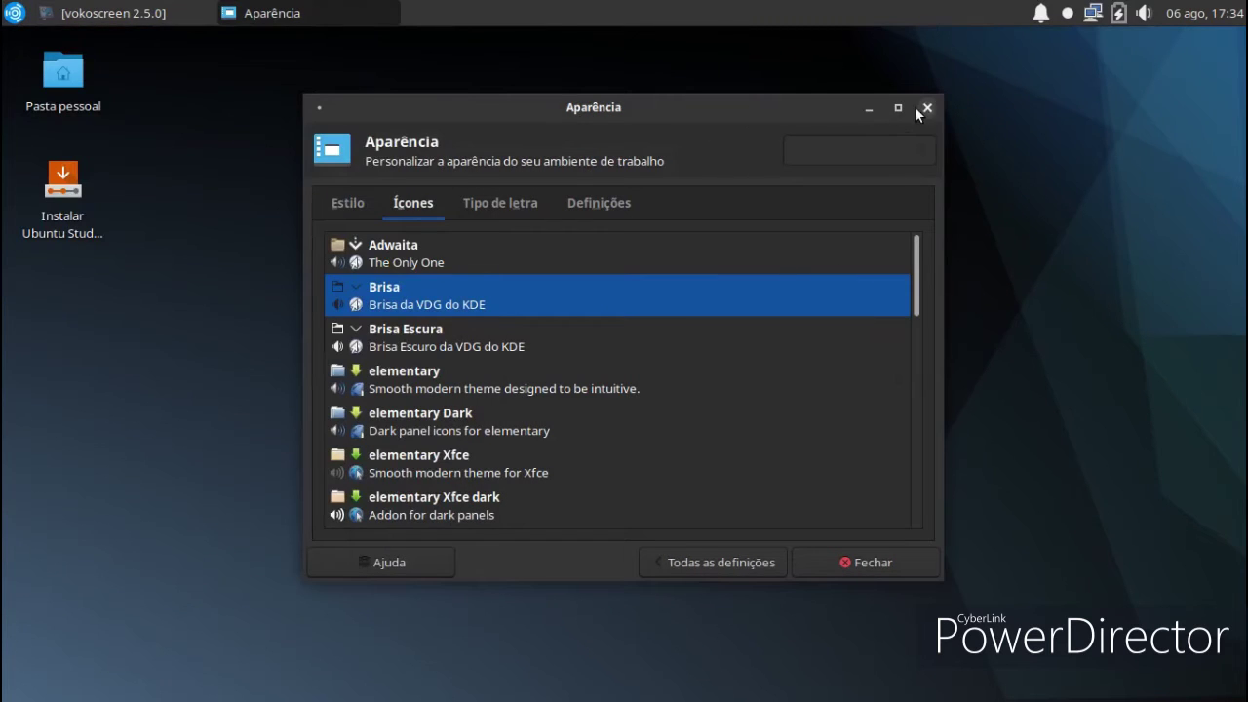
left_click(922, 109)
Launch the Minas game from the games category.
left_click(14, 13)
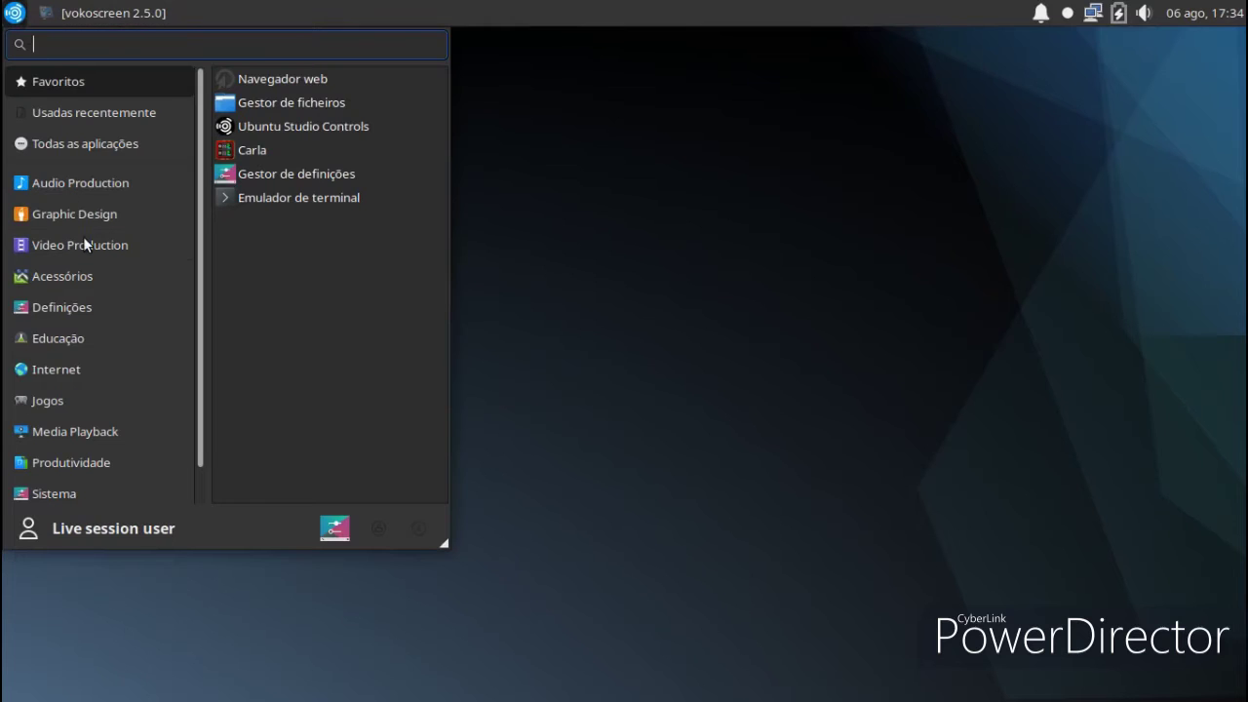
left_click(65, 407)
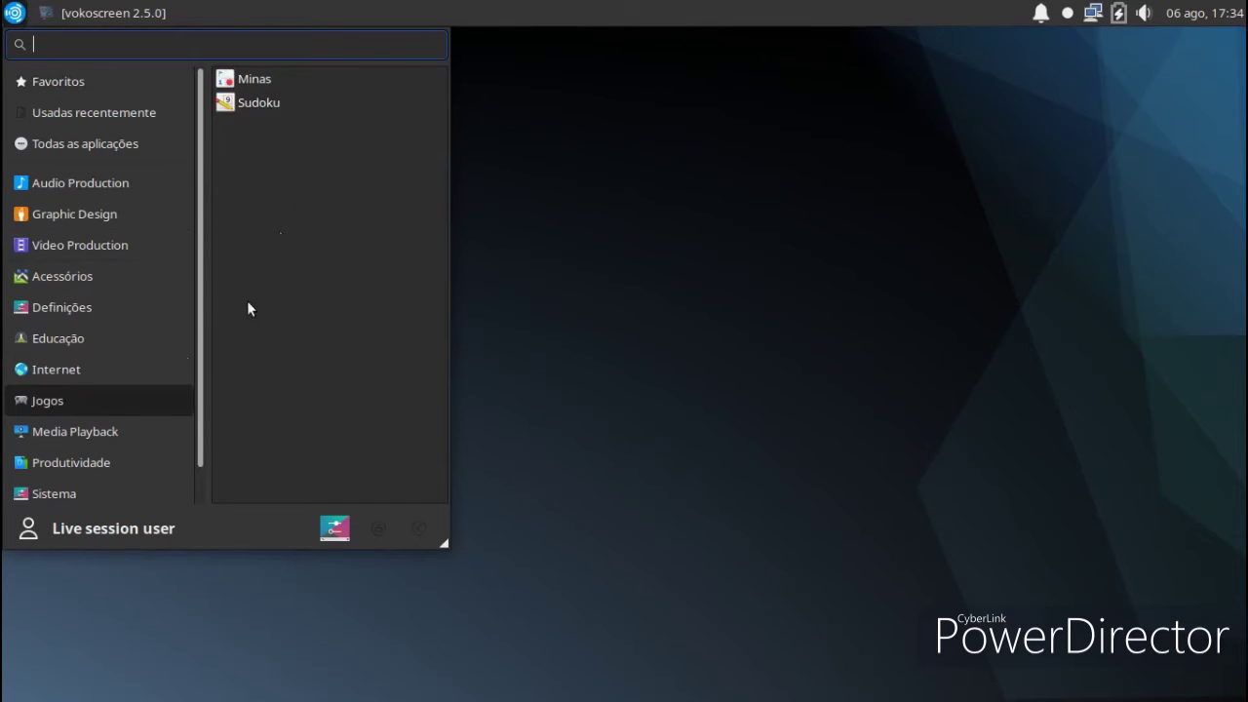
left_click(284, 87)
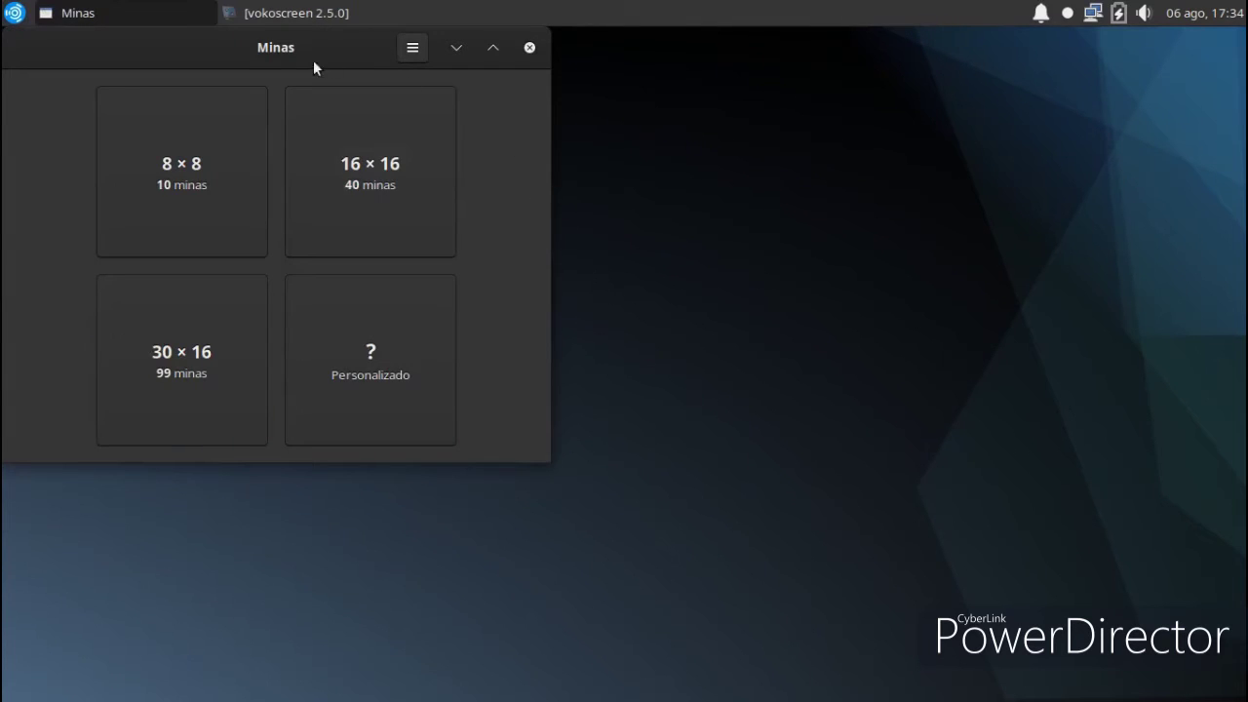
Start an 8 × 8 game with 10 mines, uncover a couple of squares, and quit Minas.
left_click(216, 188)
left_click(262, 246)
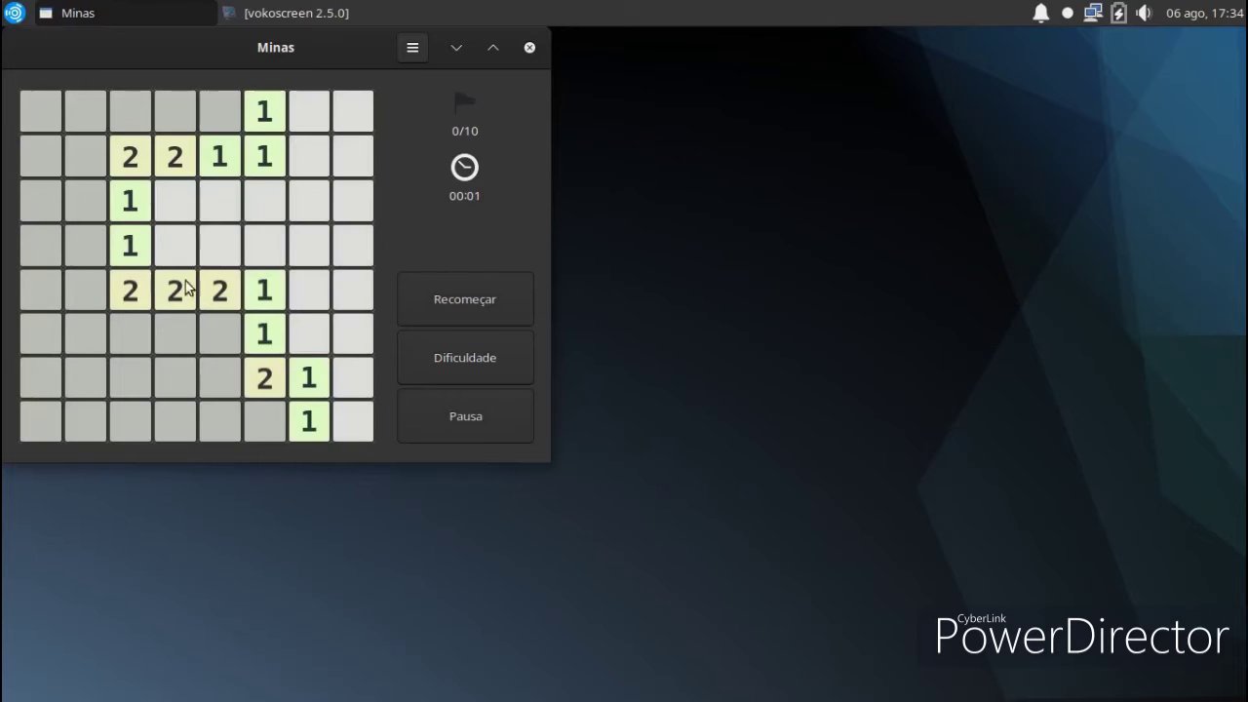
left_click(131, 377)
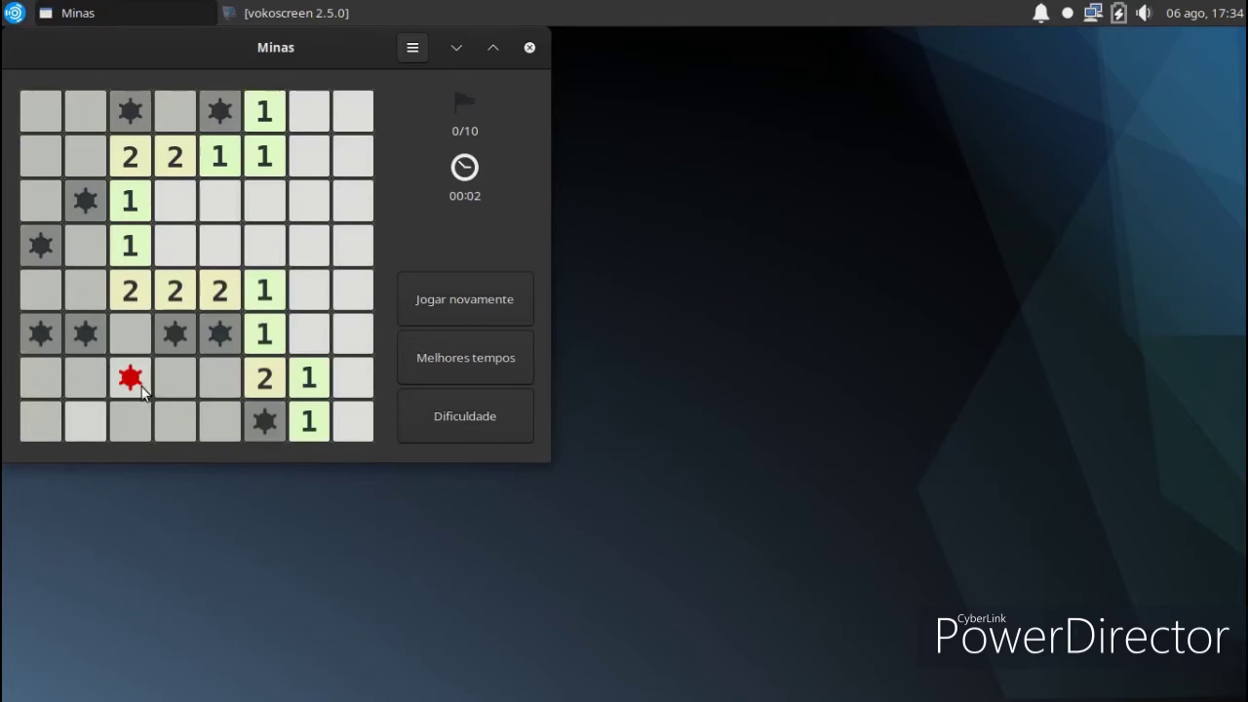
left_click(529, 47)
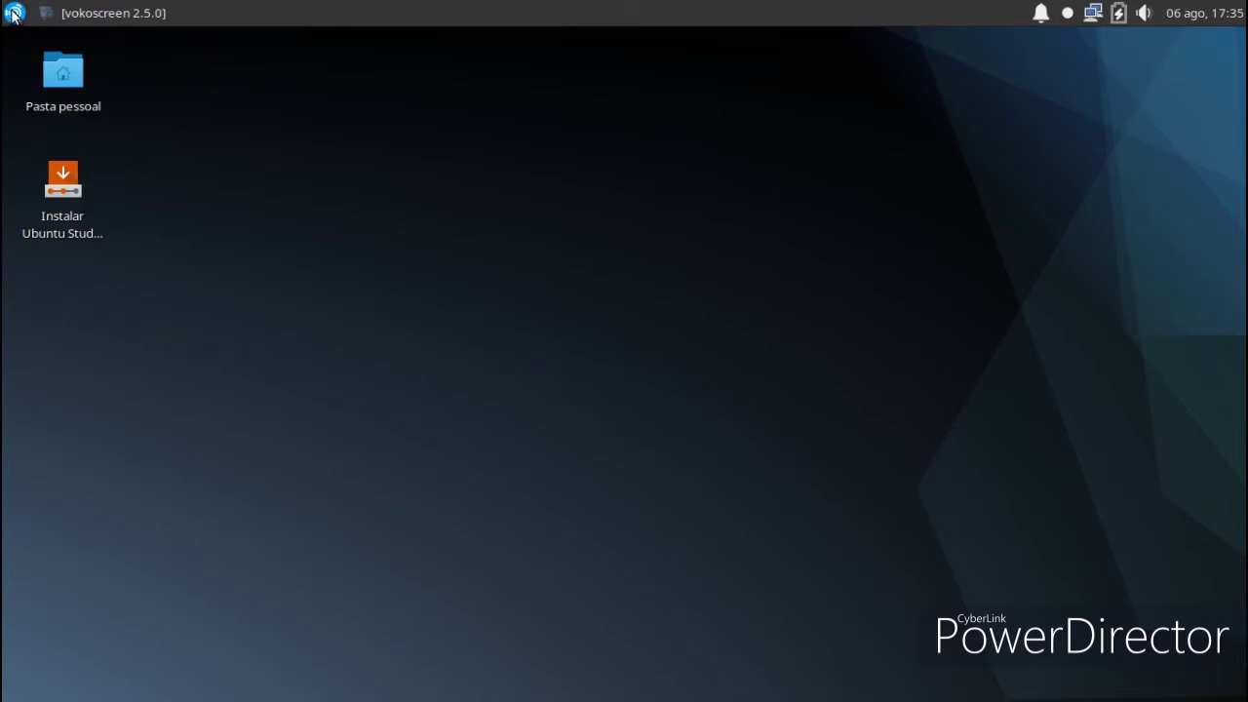
Launch VLC media player from the media playback applications and move its window toward the desktop's upper-right area.
left_click(13, 14)
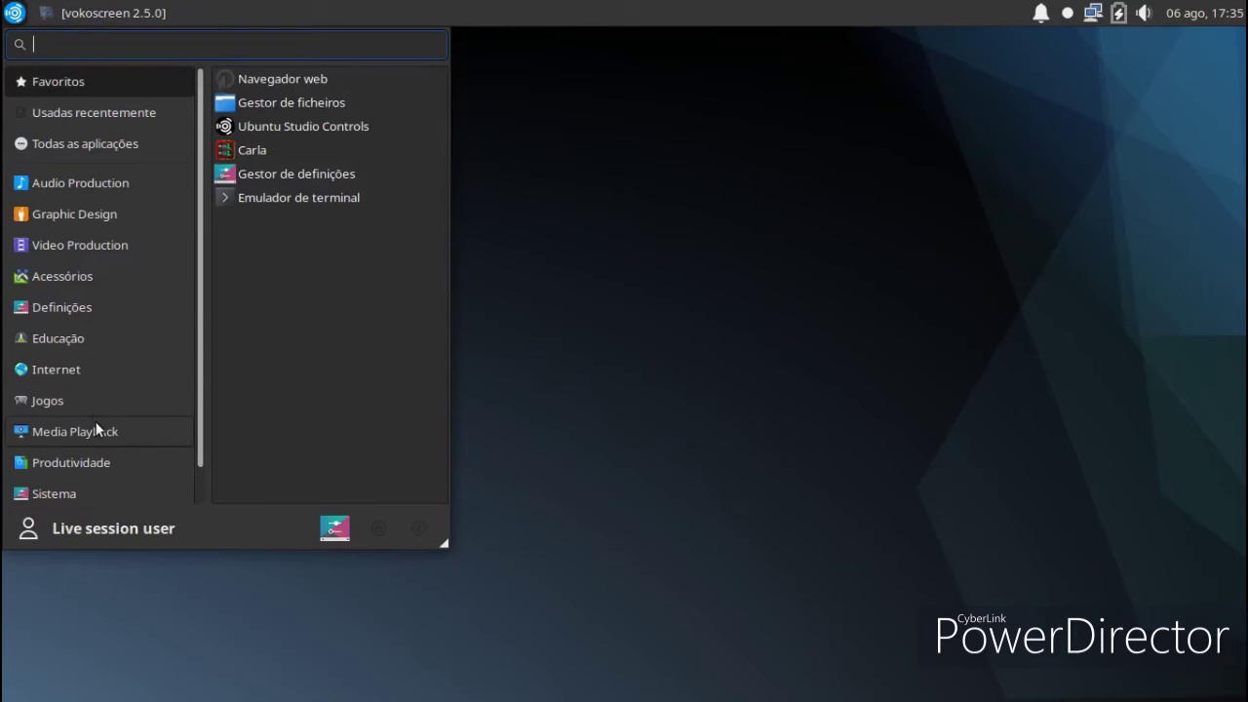
mouse_move(96, 424)
left_click(258, 105)
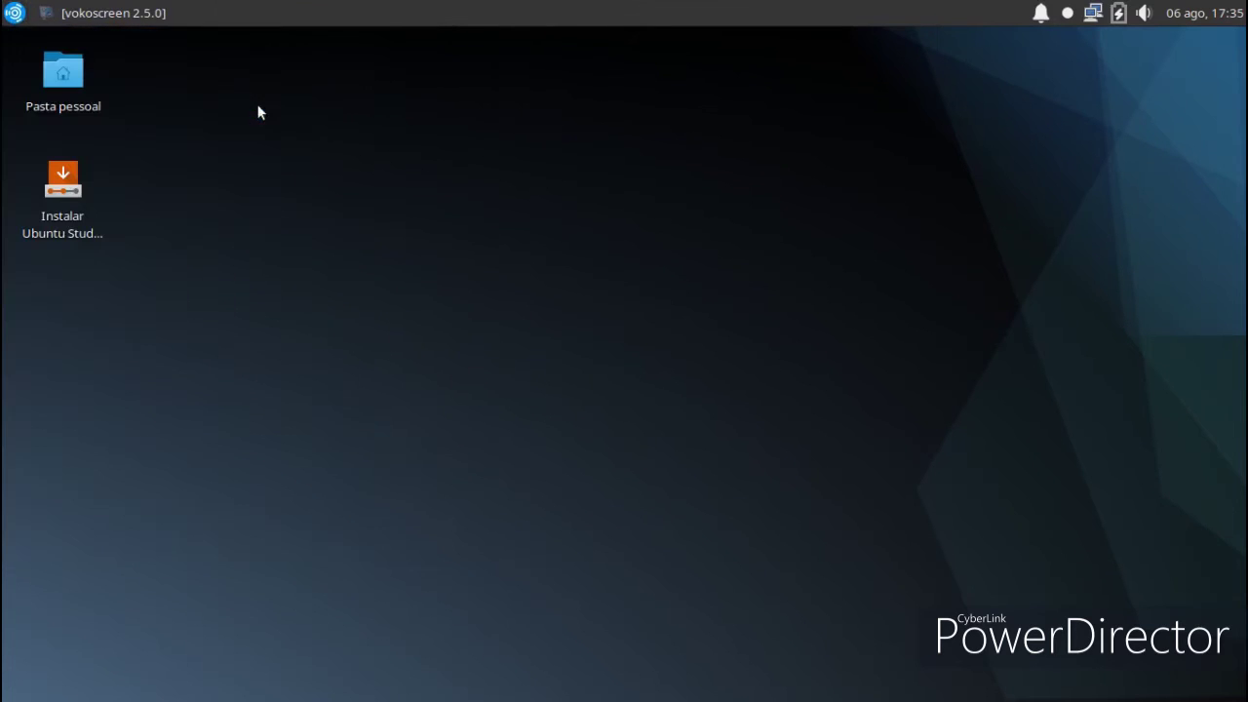
left_click(785, 494)
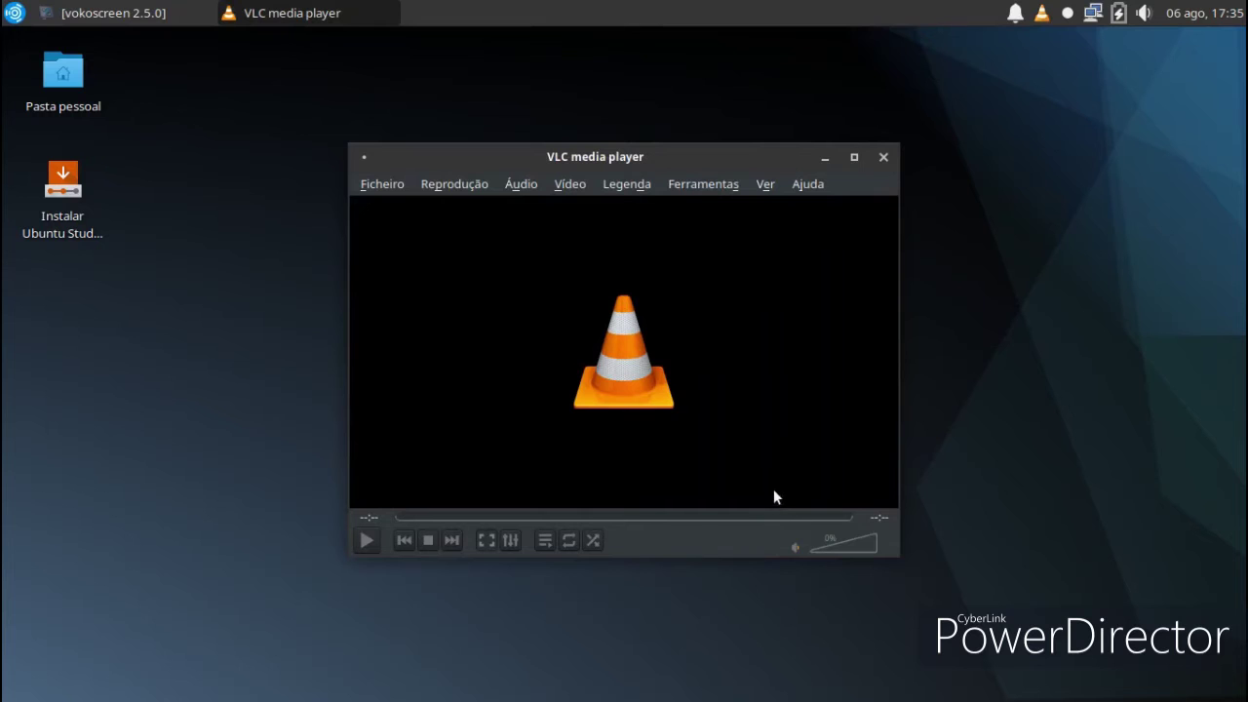
left_click_drag(632, 167, 763, 94)
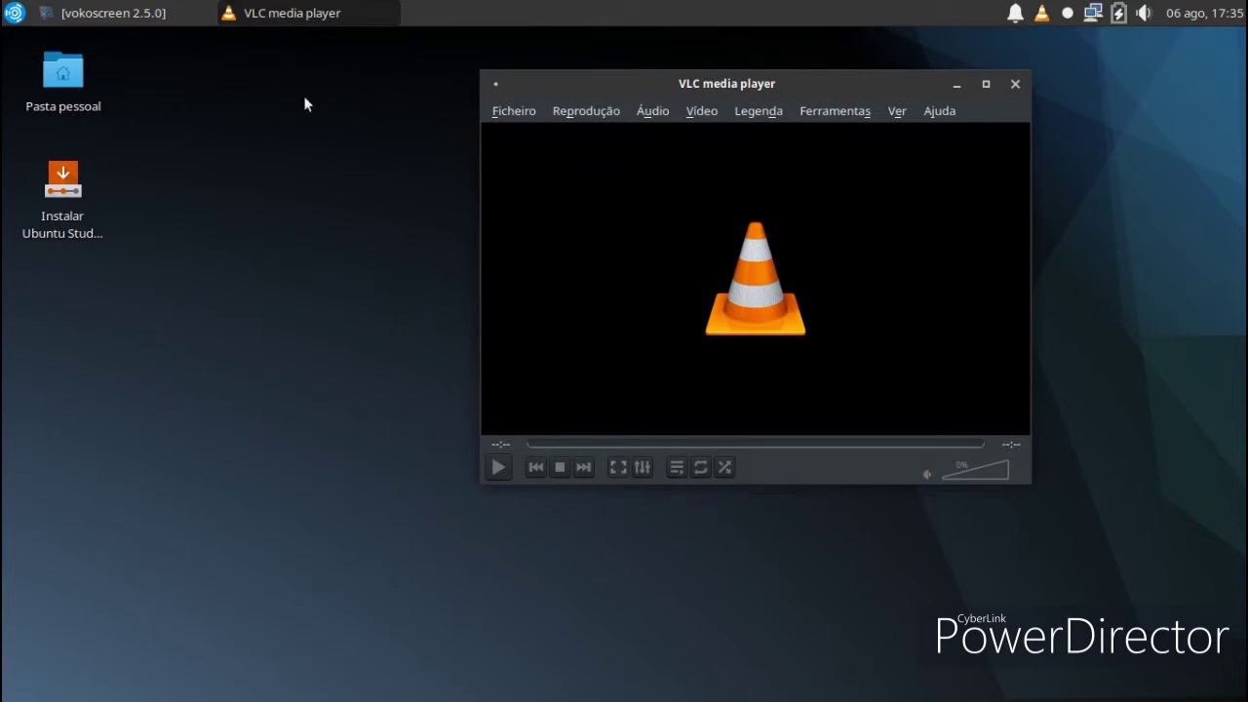
Launch Firefox from the Internet applications and open YouTube from its top sites.
left_click(41, 15)
left_click(661, 127)
left_click(12, 13)
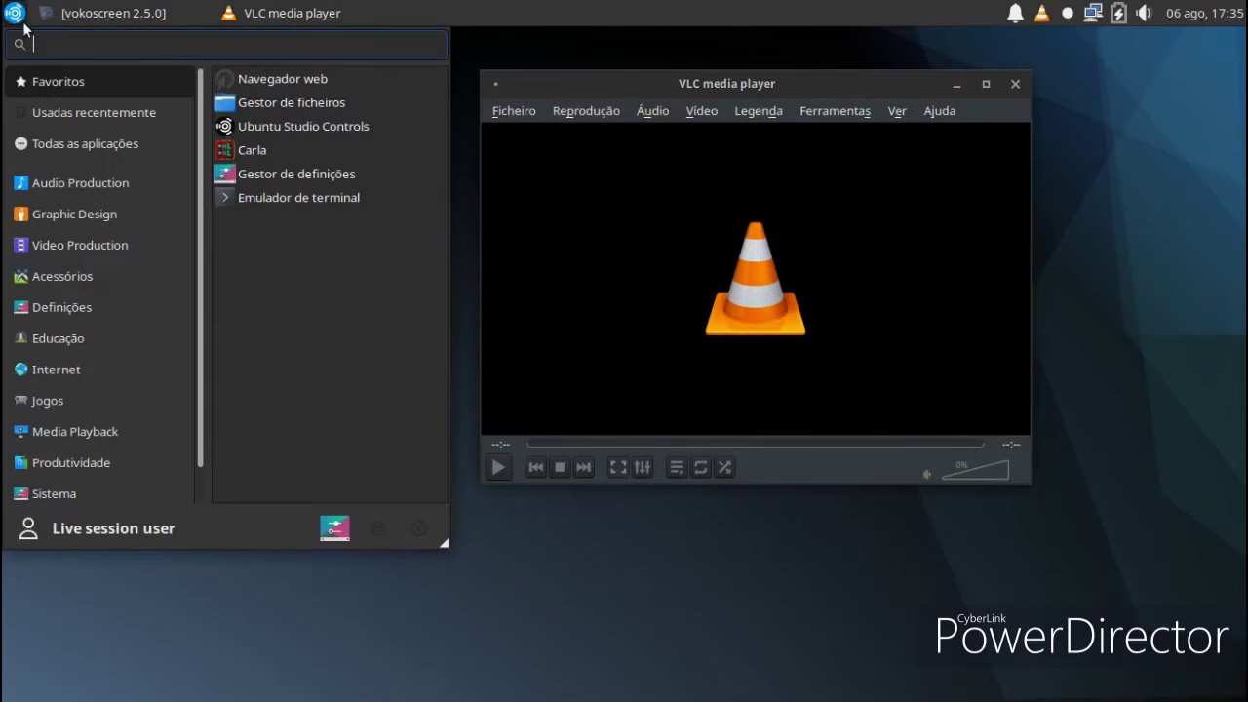
left_click(60, 370)
left_click(230, 108)
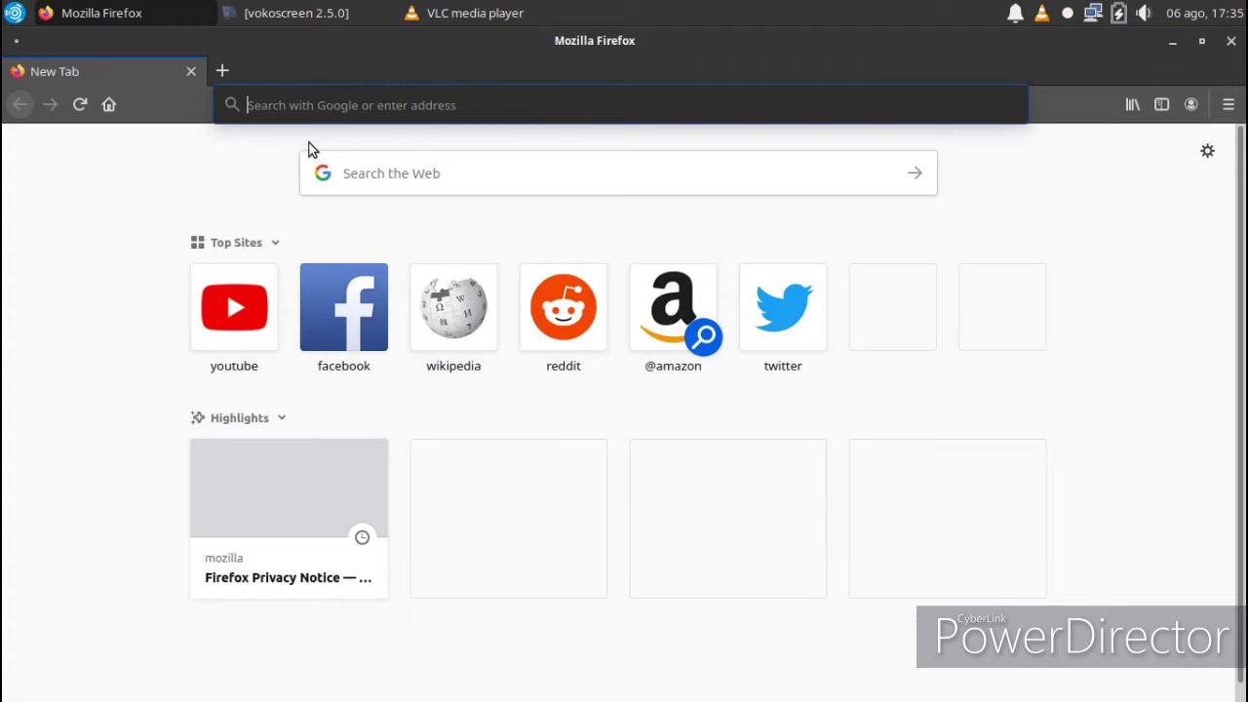
left_click(261, 314)
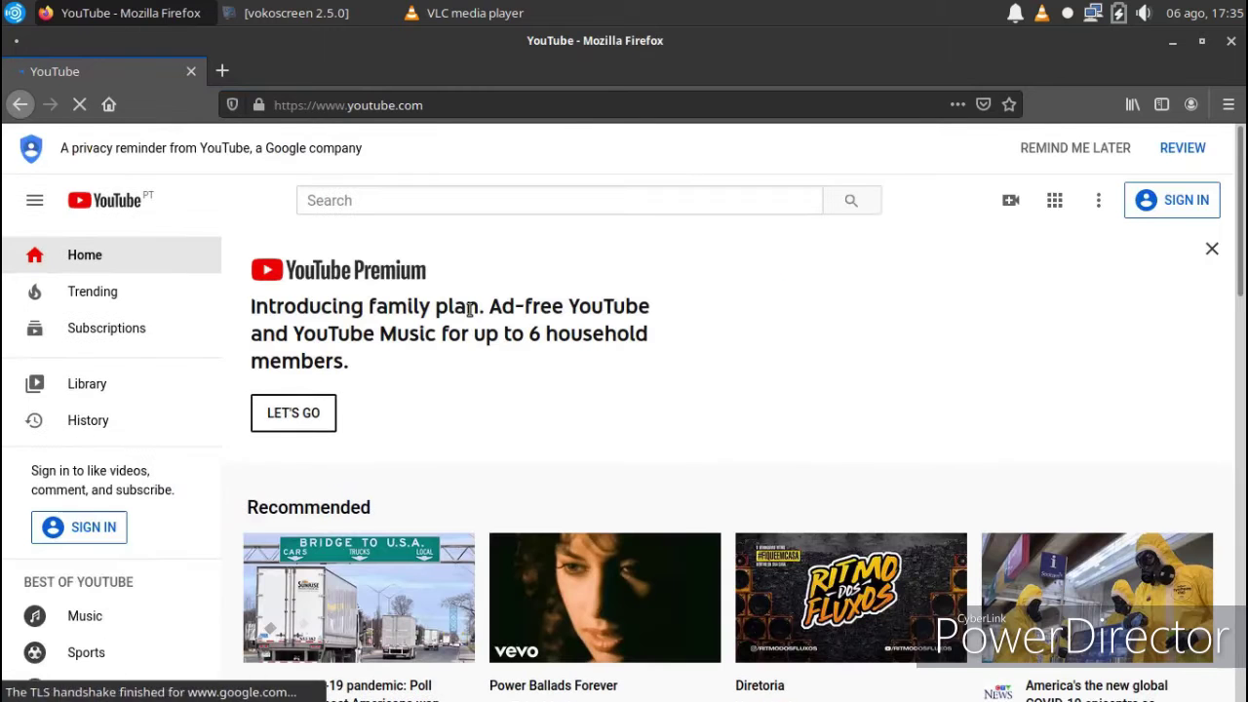
Play the Power Ballads Forever mix from YouTube's recommendations and copy the video URL at the current time.
scroll(356, 542, "down", 1)
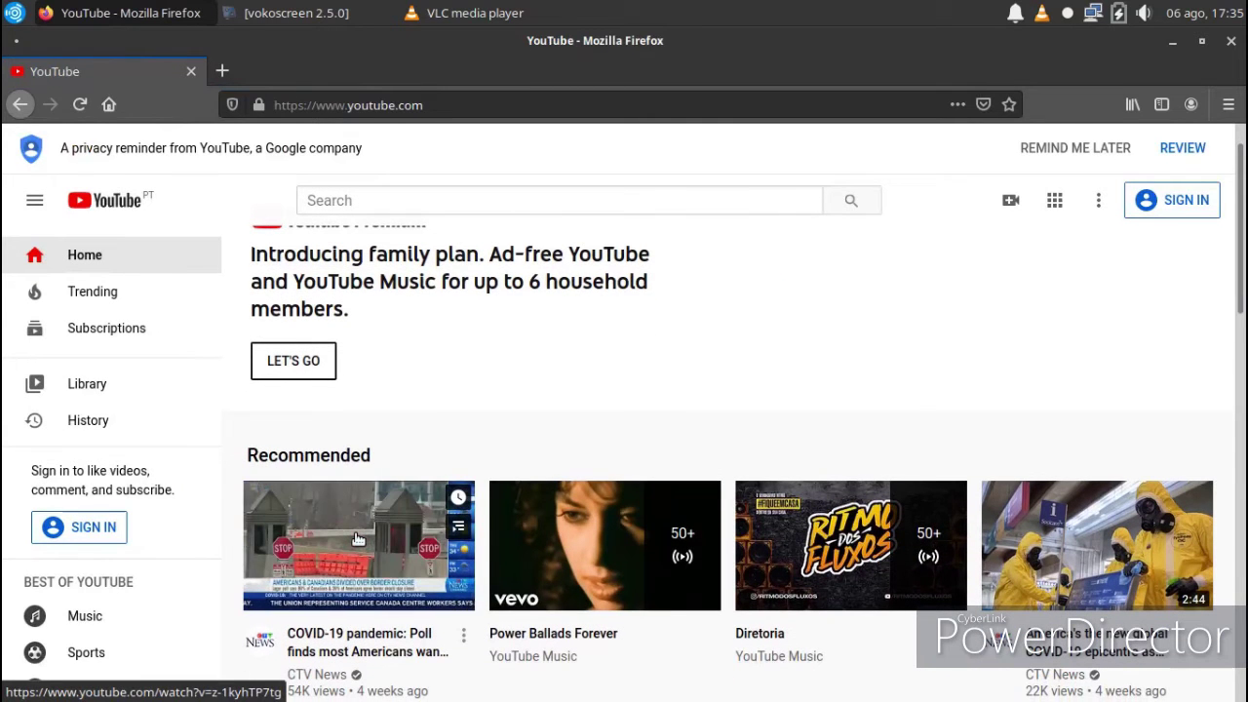
left_click(552, 504)
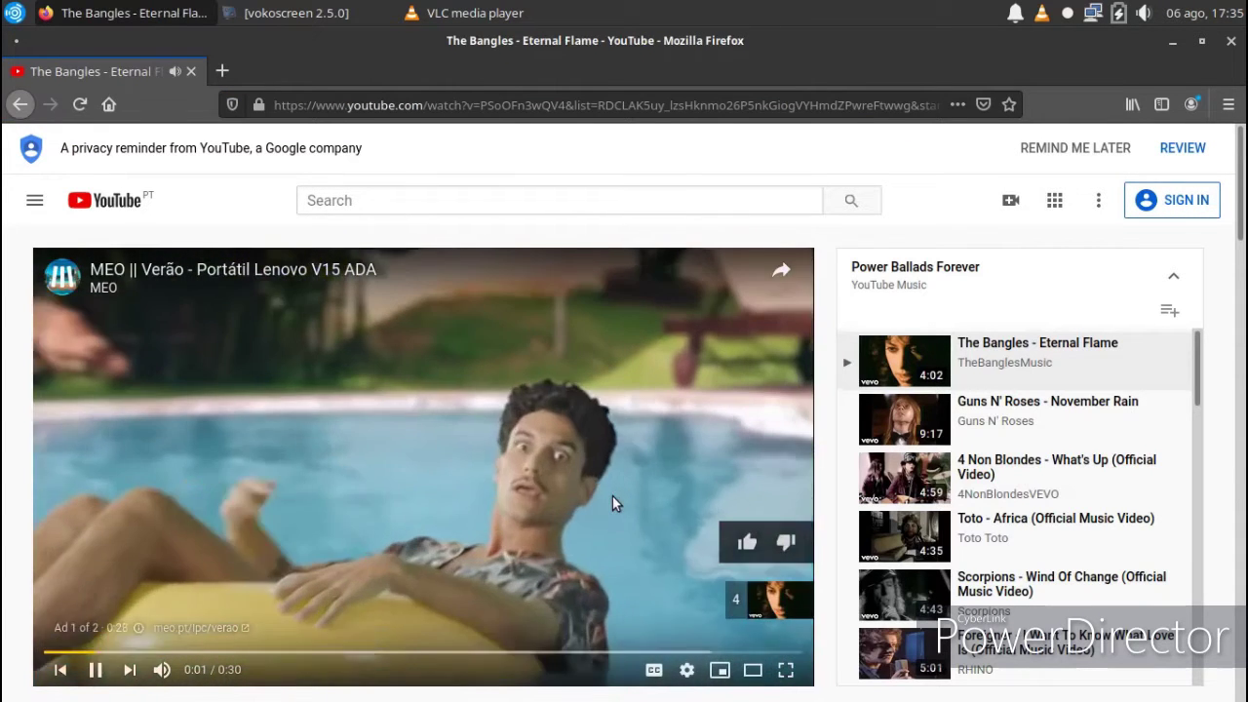
right_click(612, 497)
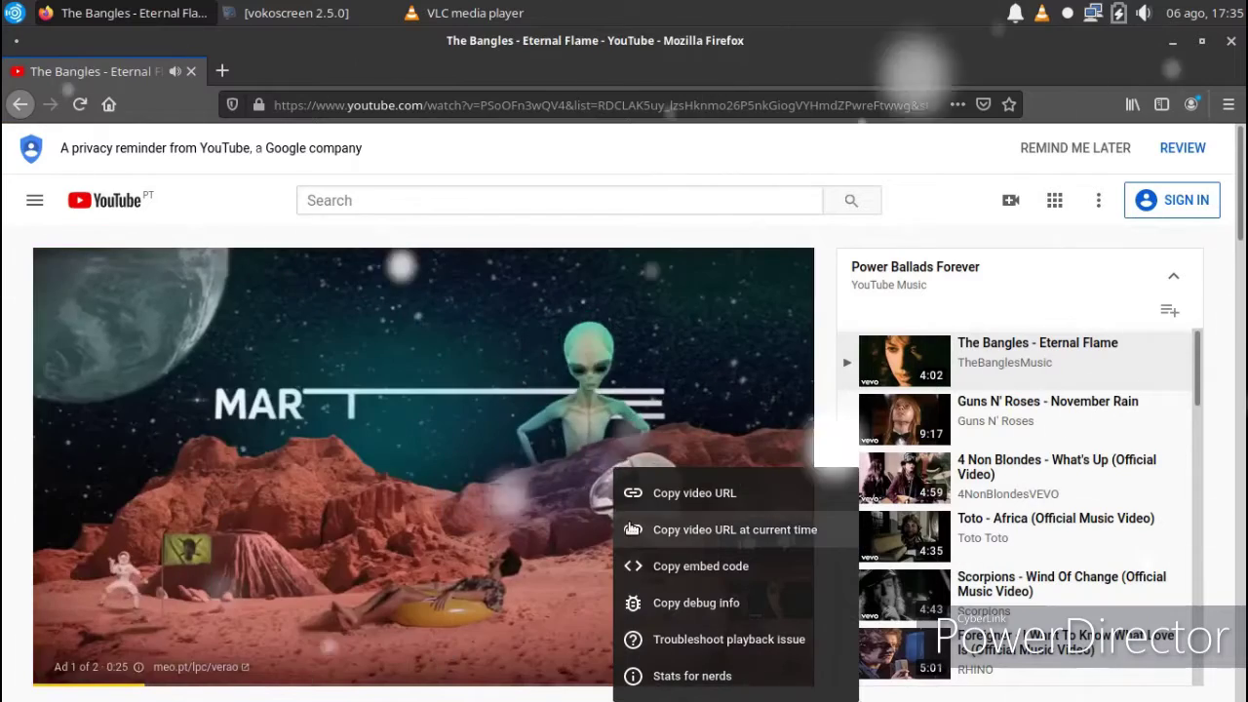
left_click(632, 528)
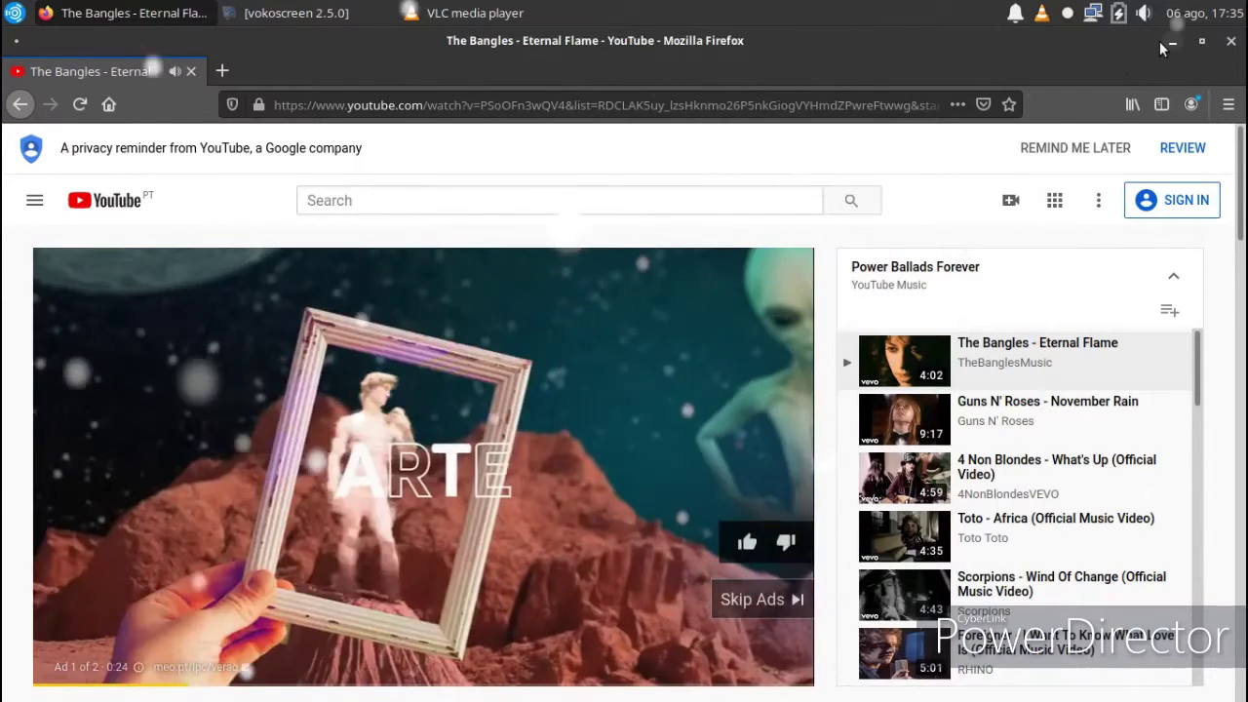
Switch to VLC media player and play the copied YouTube URL as a network stream.
left_click(1171, 41)
left_click(499, 114)
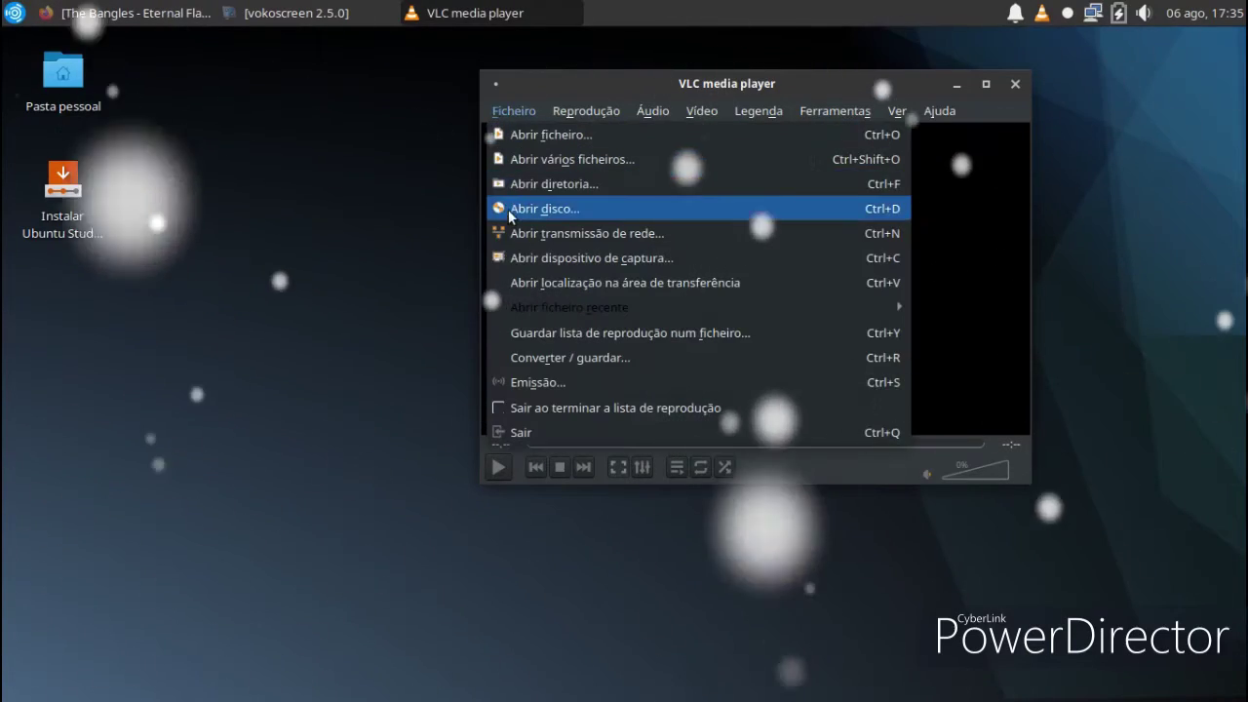
left_click(514, 233)
right_click(649, 168)
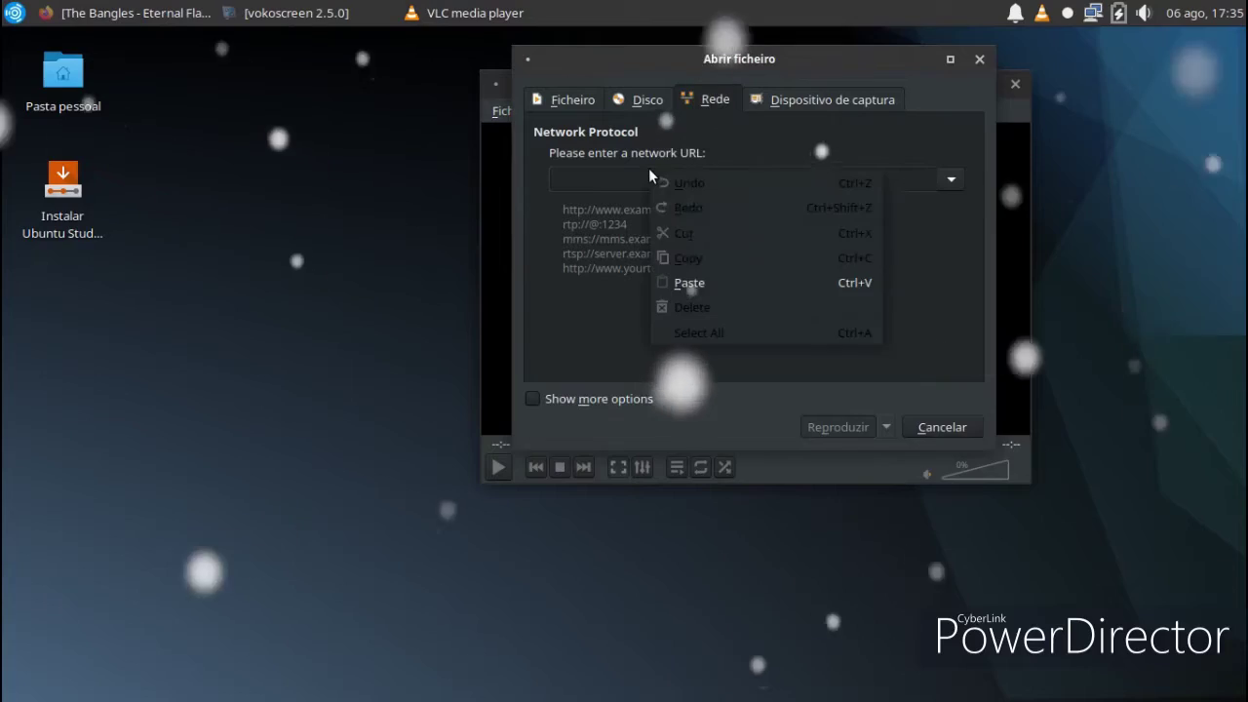
left_click(690, 280)
left_click(811, 427)
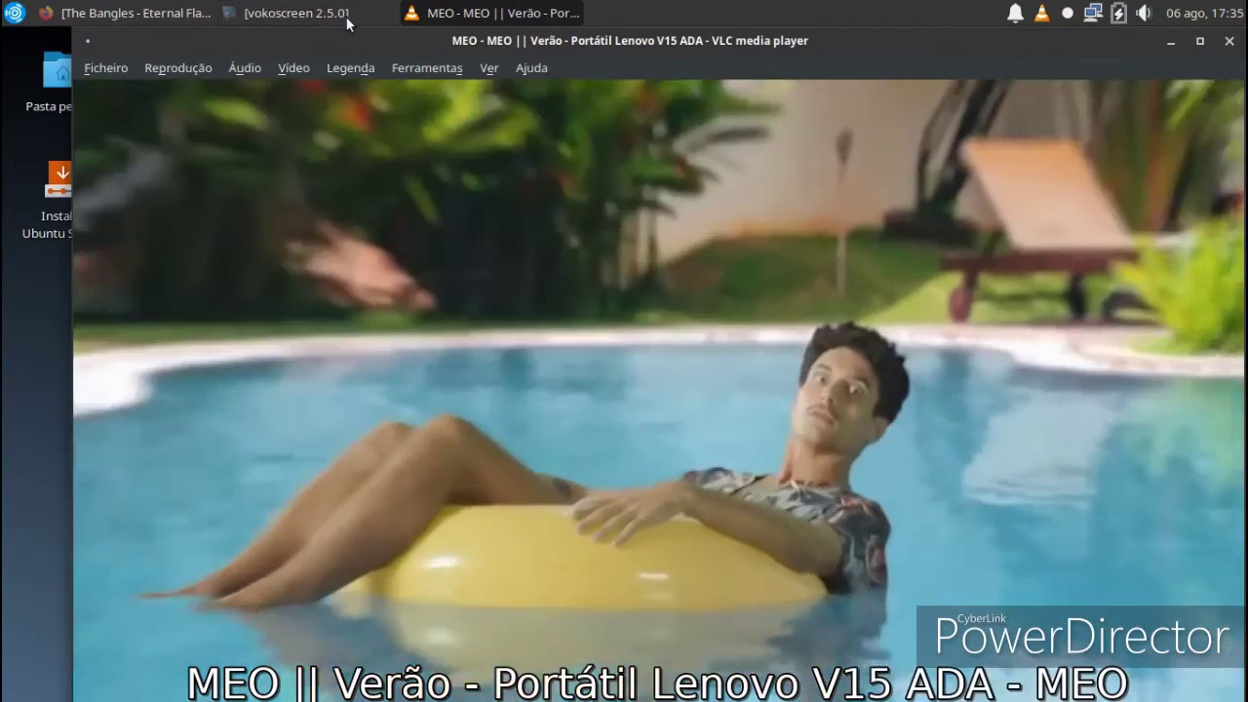
Switch back to Firefox and close the YouTube tab playing The Bangles - Eternal Flame.
left_click(346, 13)
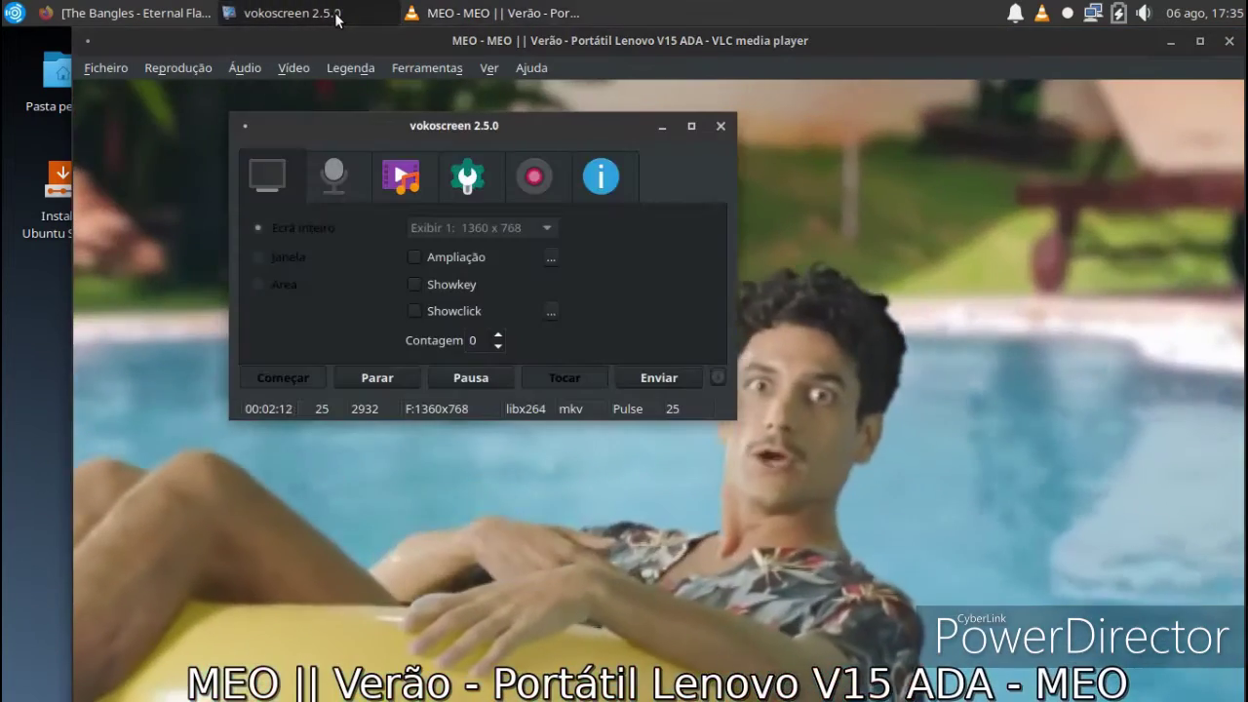
left_click(346, 14)
left_click(191, 10)
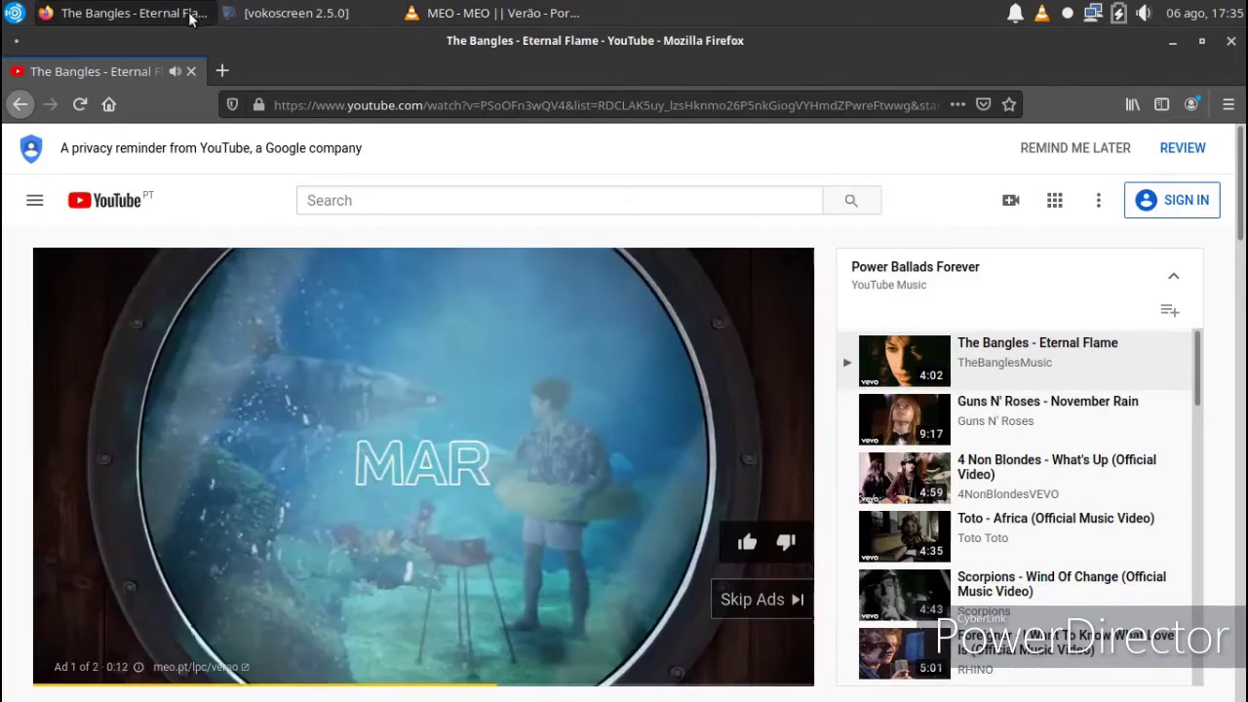
left_click(190, 70)
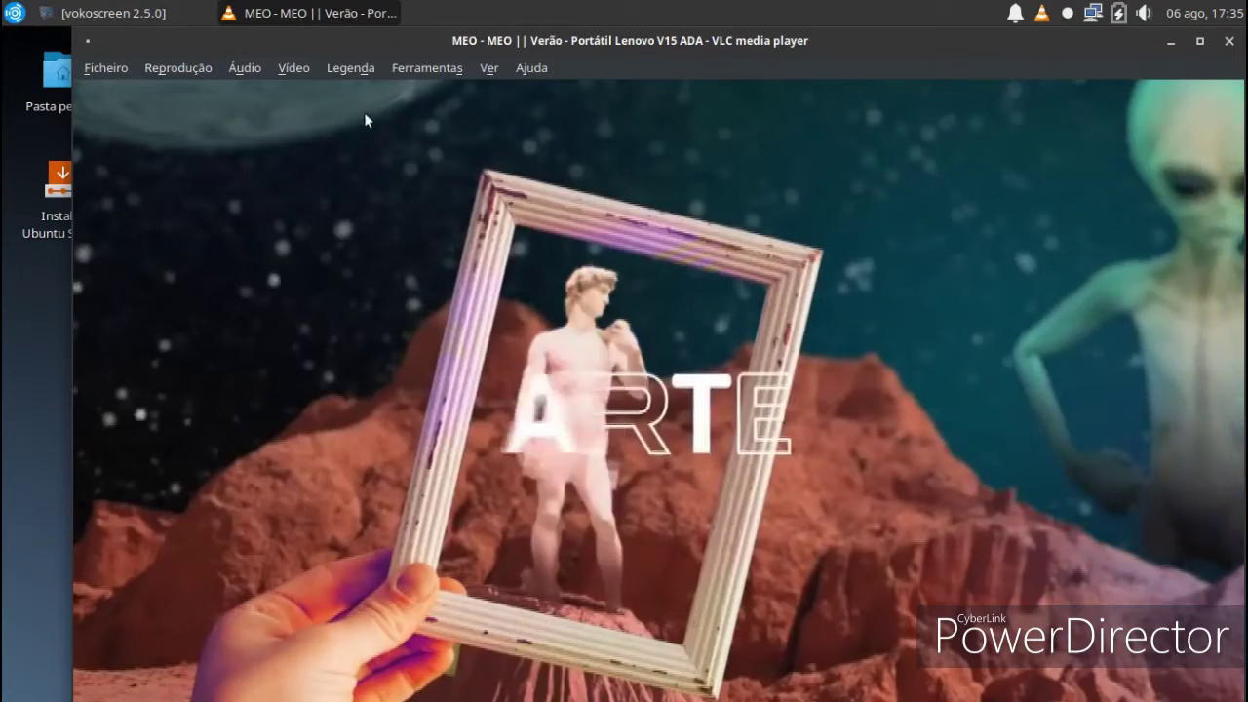
Maximize the VLC window, restore it to its previous size, and close the player.
left_click(1200, 40)
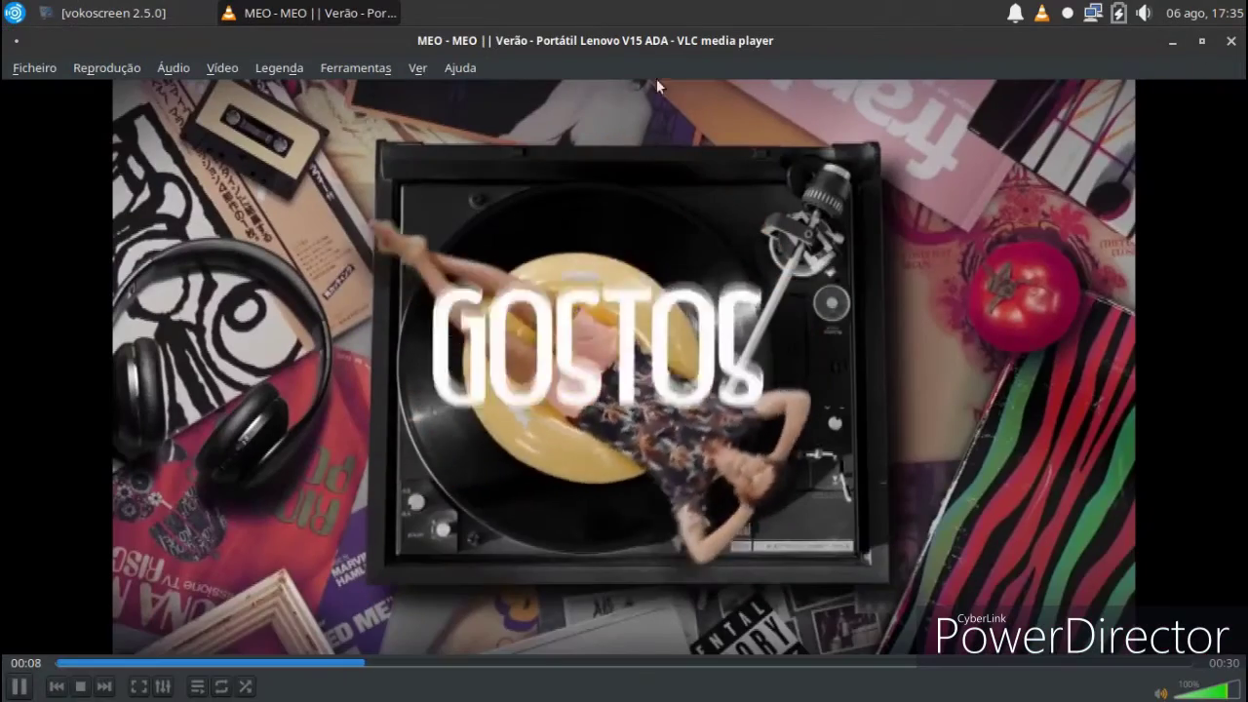
left_click(1201, 40)
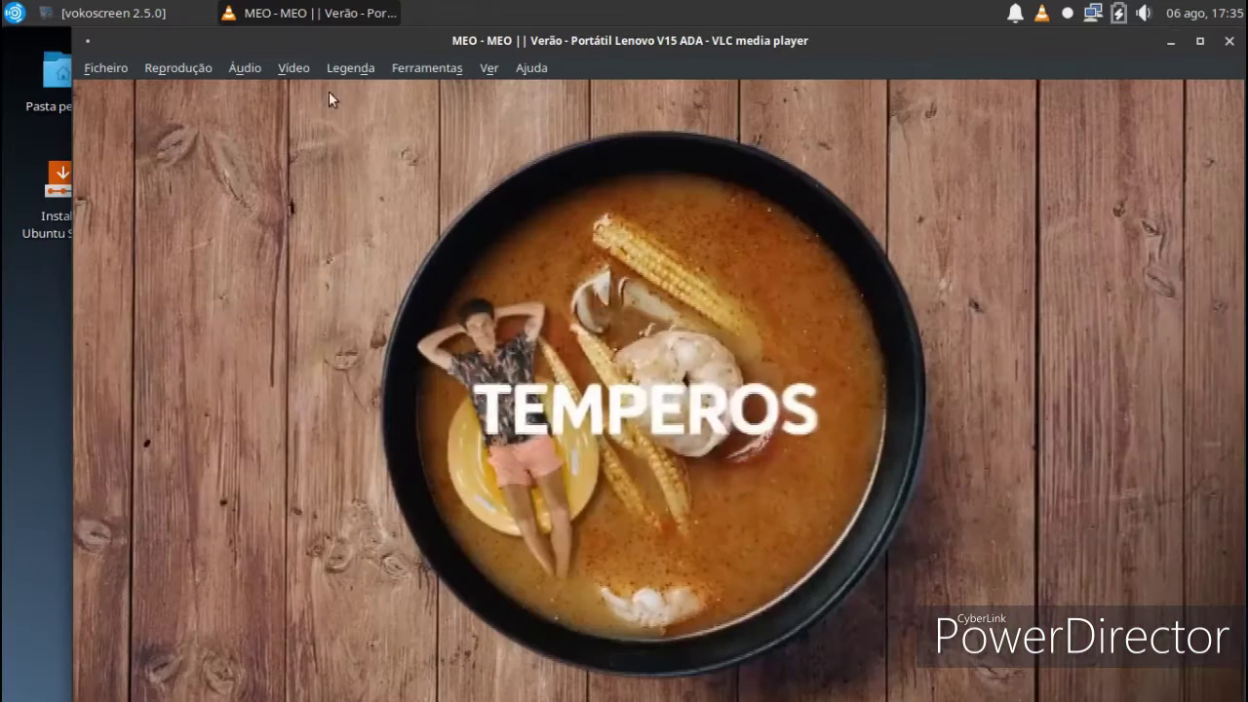
left_click(1229, 42)
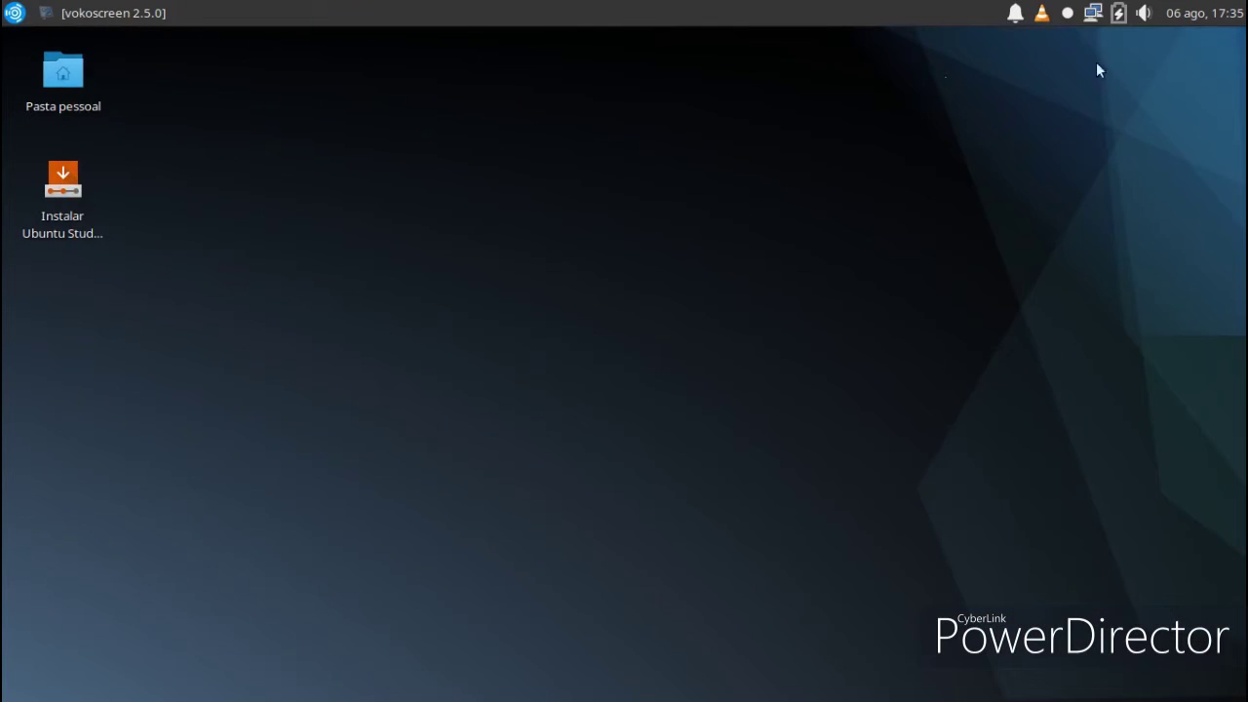
Try to launch Xjadeo from the media playback applications.
left_click(14, 13)
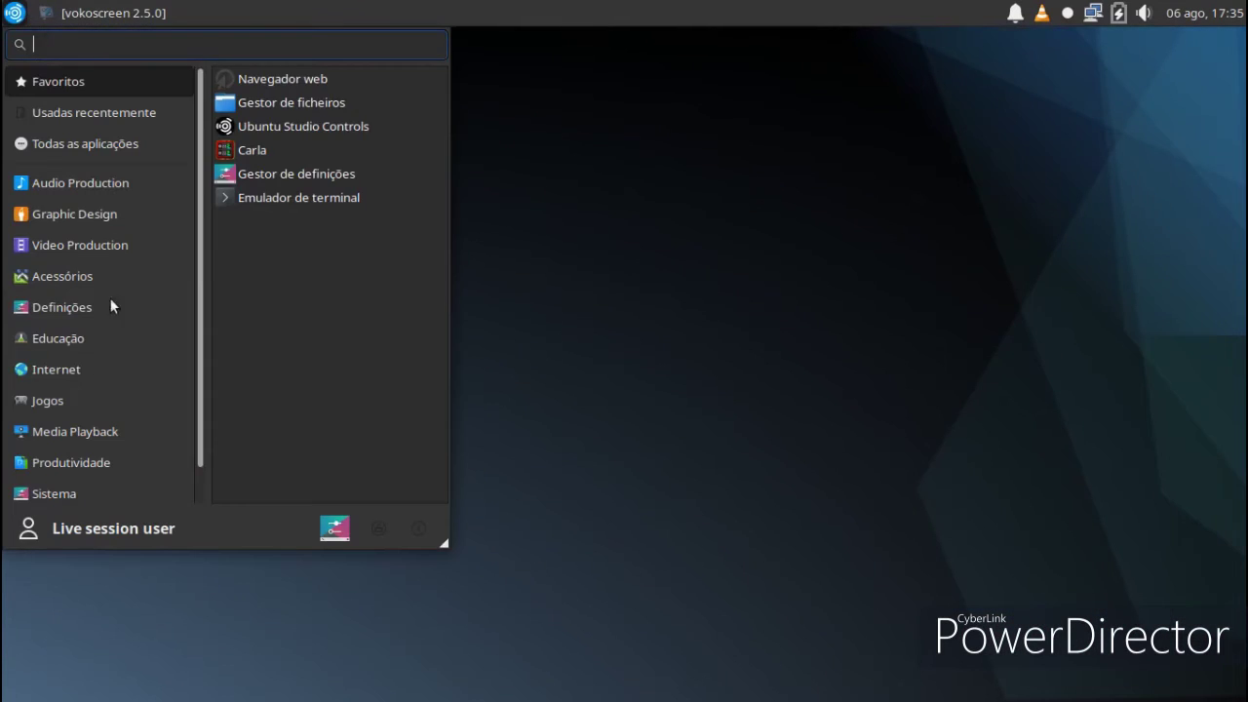
left_click(91, 440)
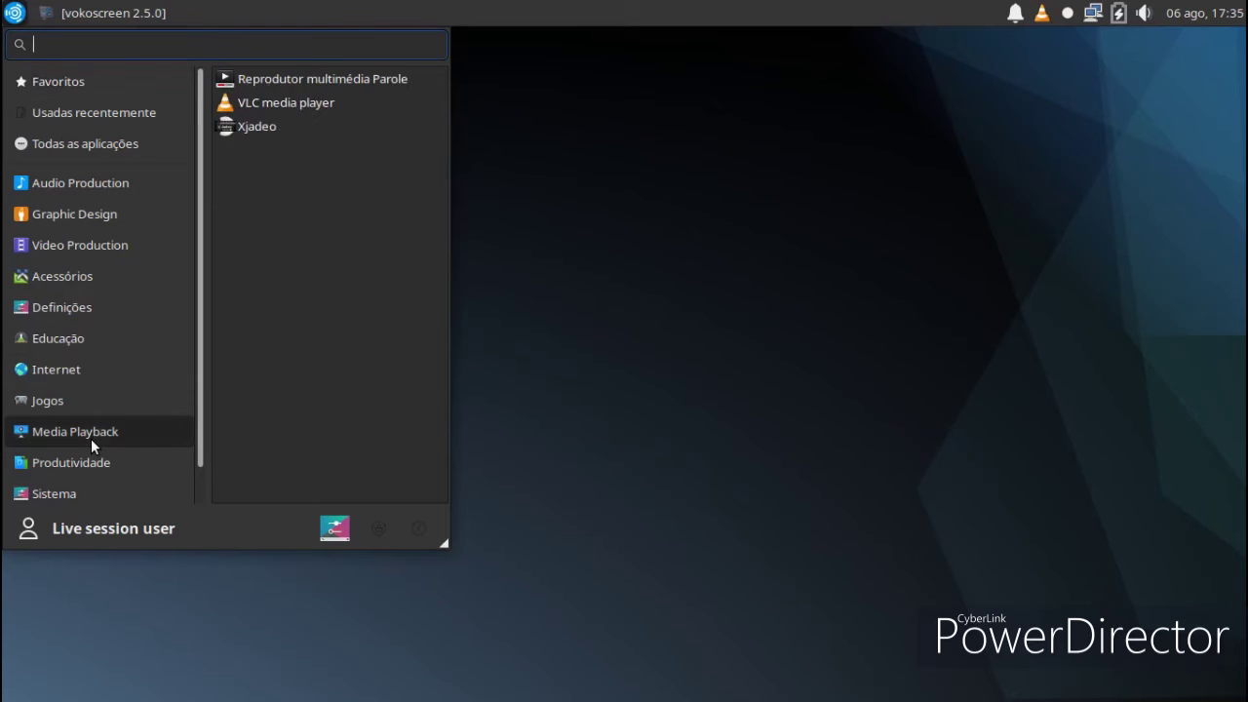
left_click(238, 126)
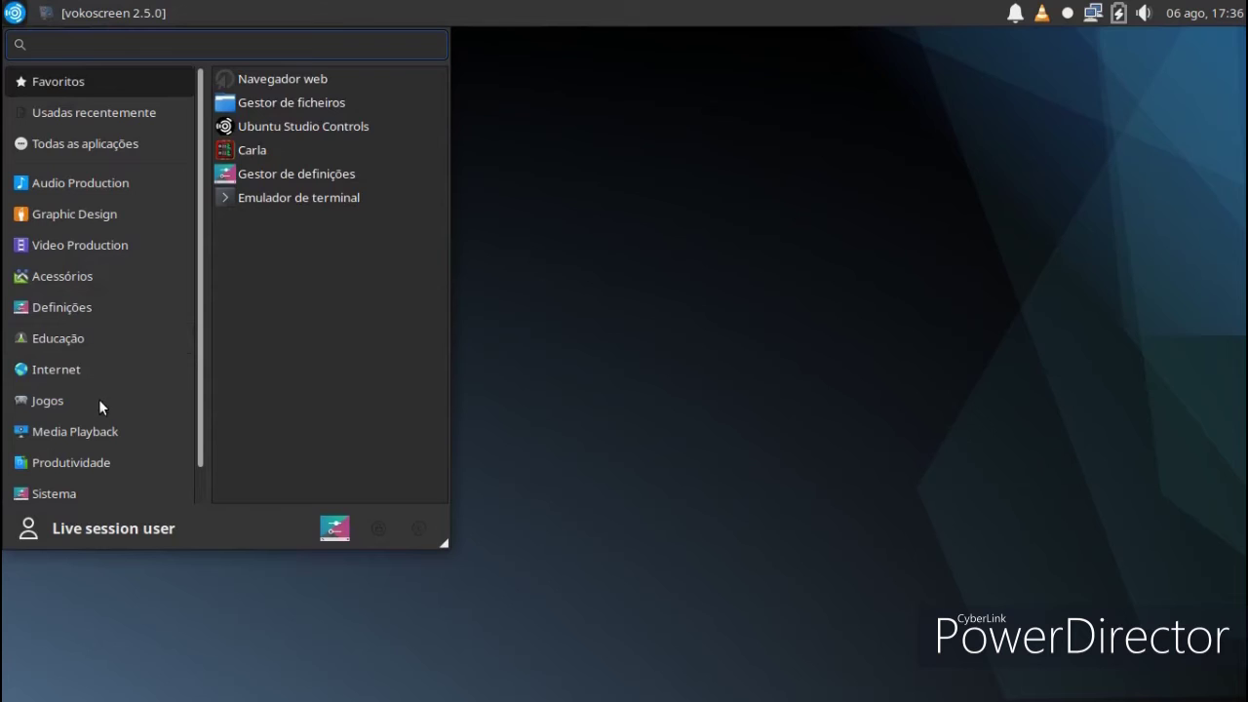
Launch the Parole media player, bring up and cancel its file chooser, and close the player.
left_click(92, 430)
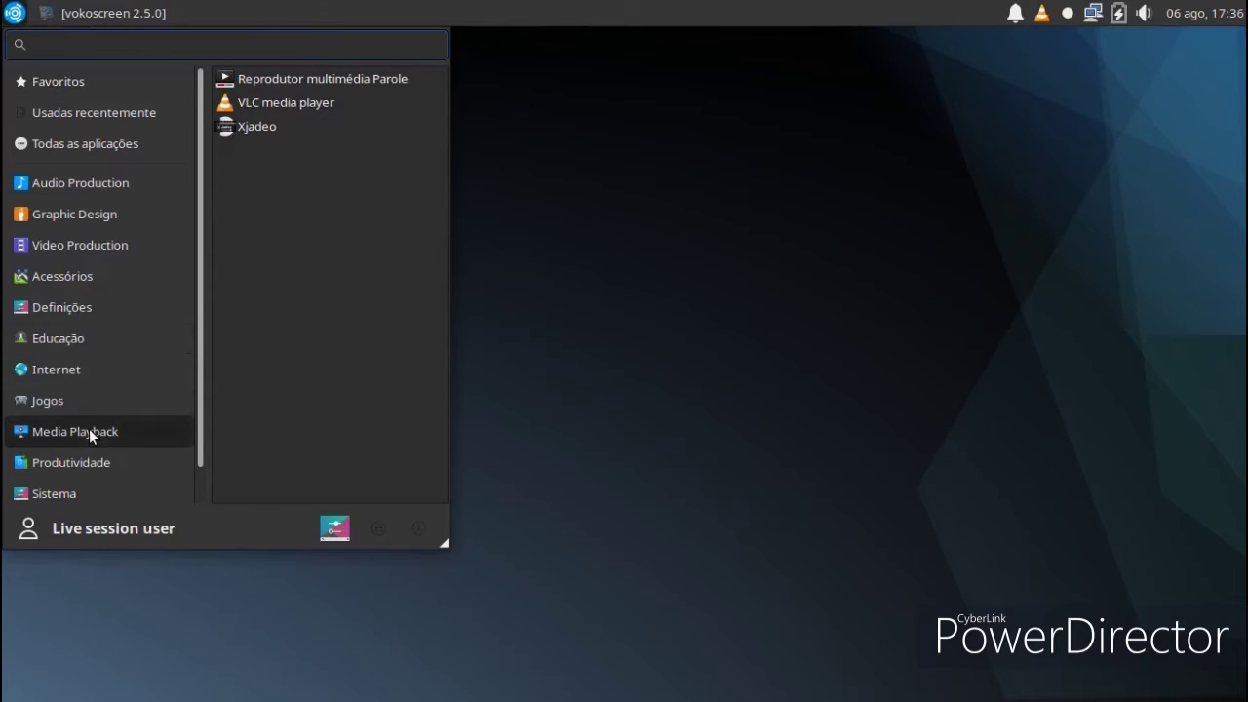
left_click(261, 80)
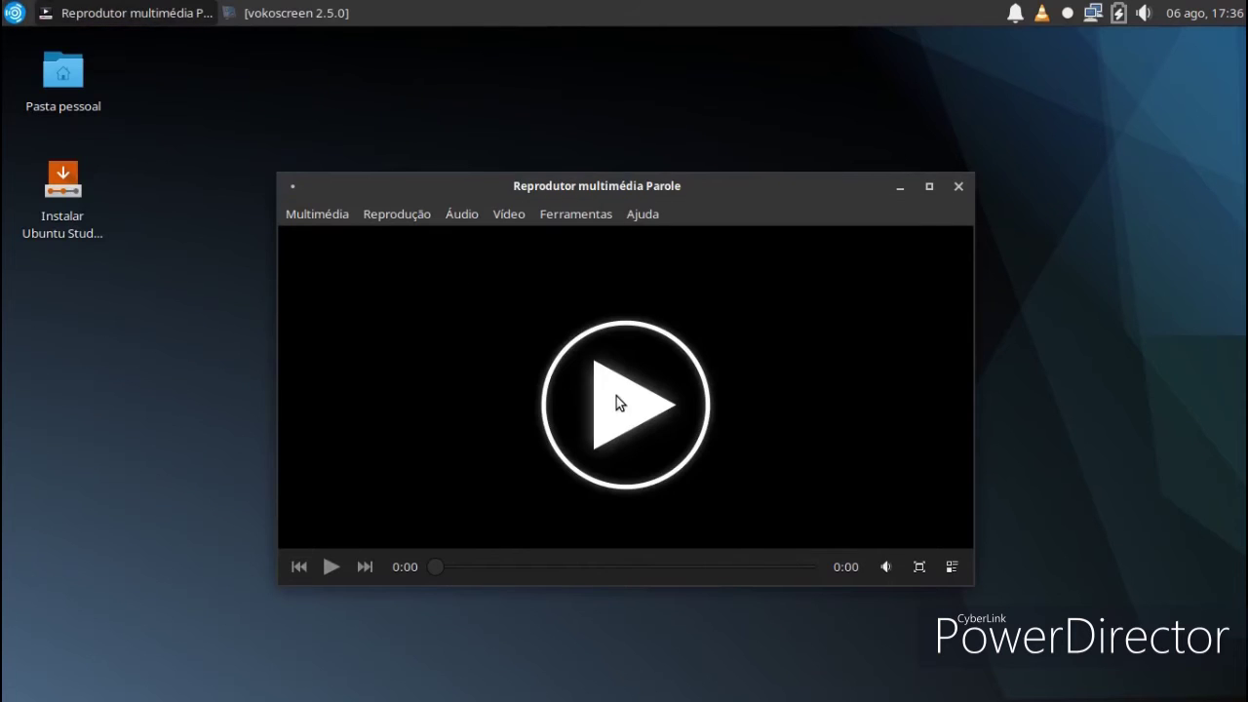
left_click(616, 395)
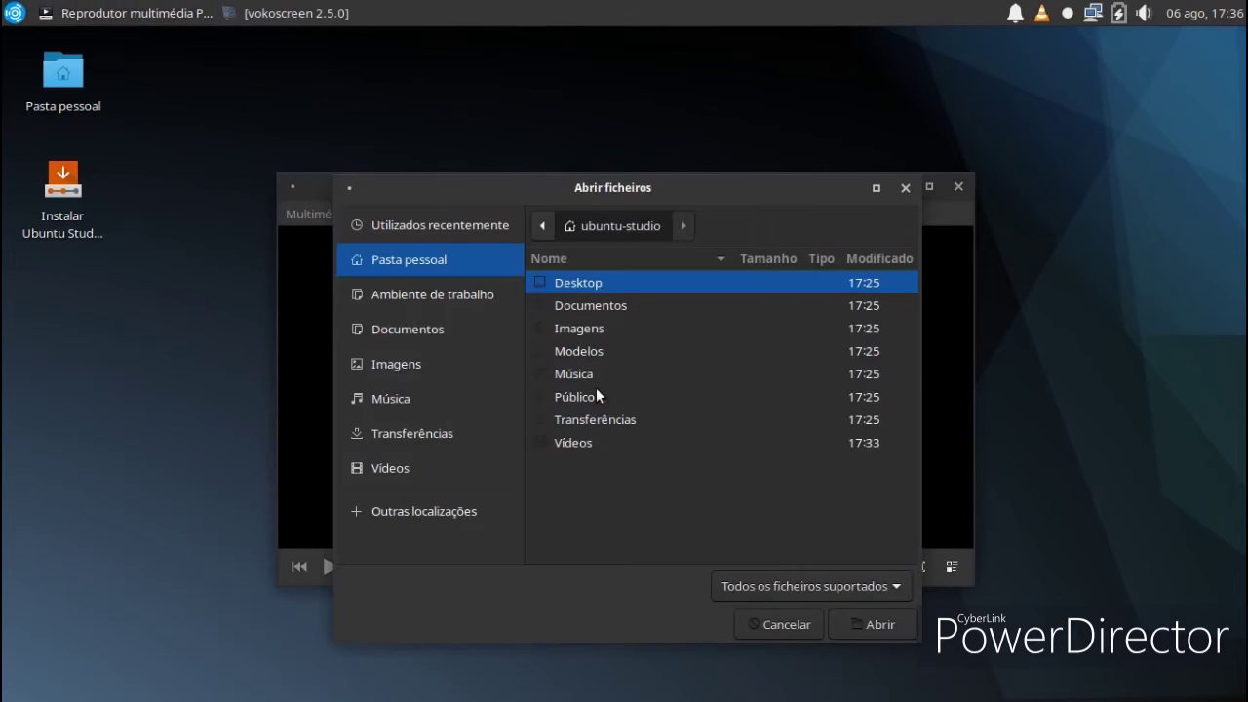
left_click(793, 629)
left_click(958, 186)
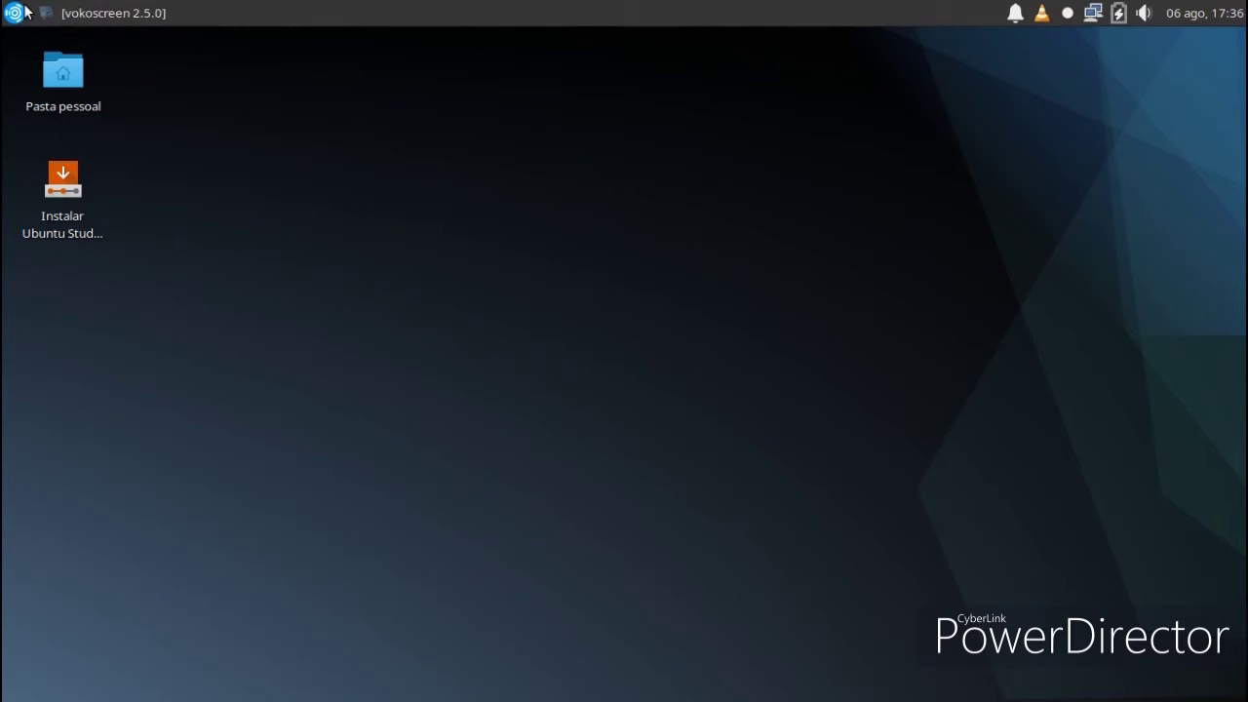
Set the desktop wallpaper to the blue Ubuntu Studio logo image in the desktop settings.
right_click(390, 175)
left_click(479, 339)
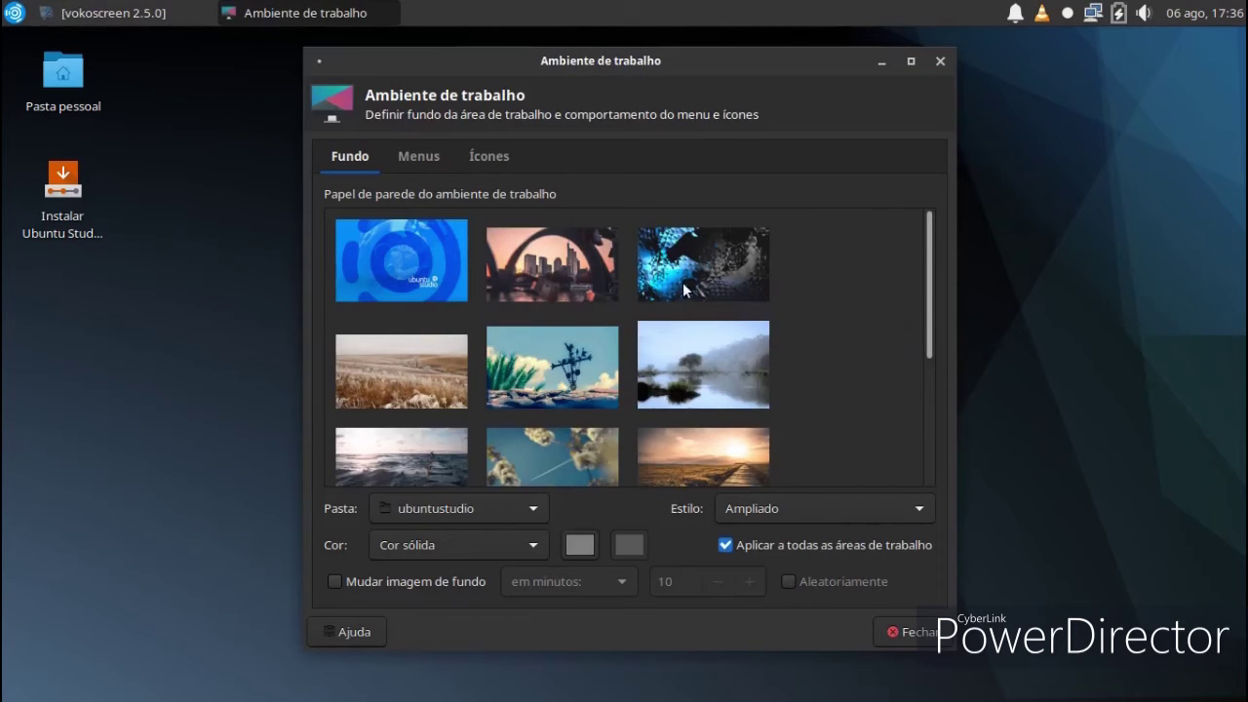
left_click(337, 273)
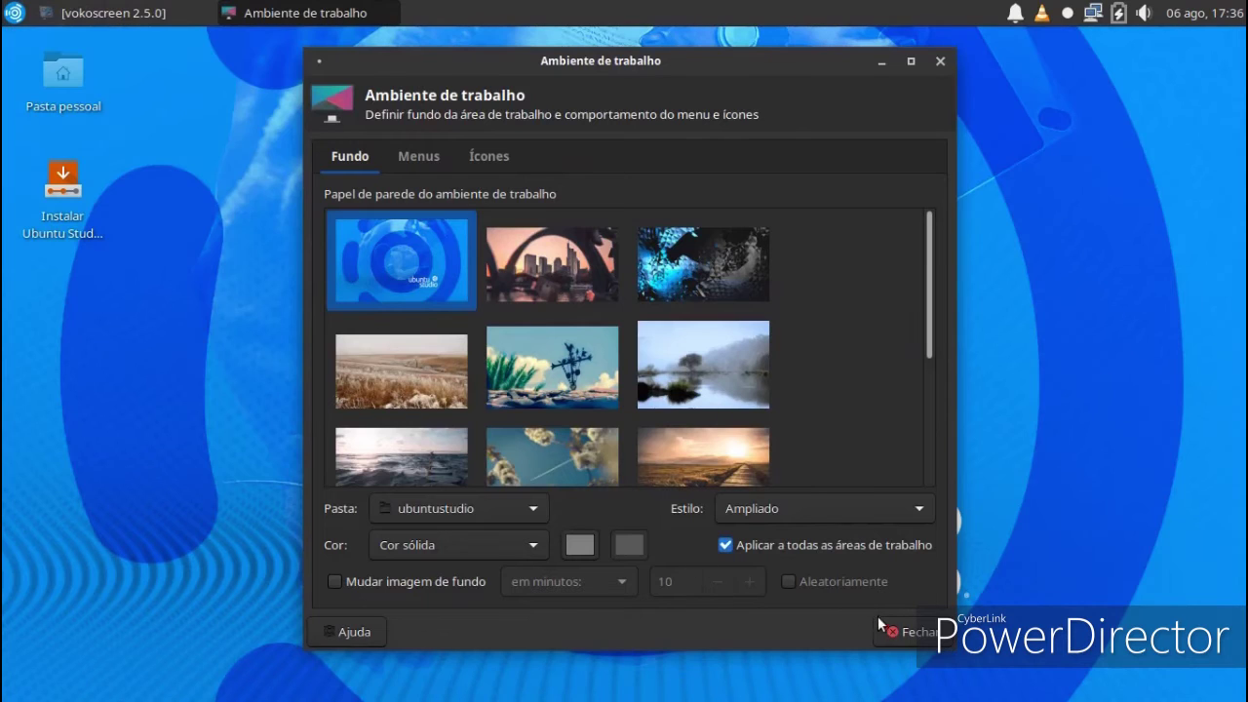
left_click(881, 628)
Launch Ubuntu Studio Installer from the system applications.
left_click(14, 12)
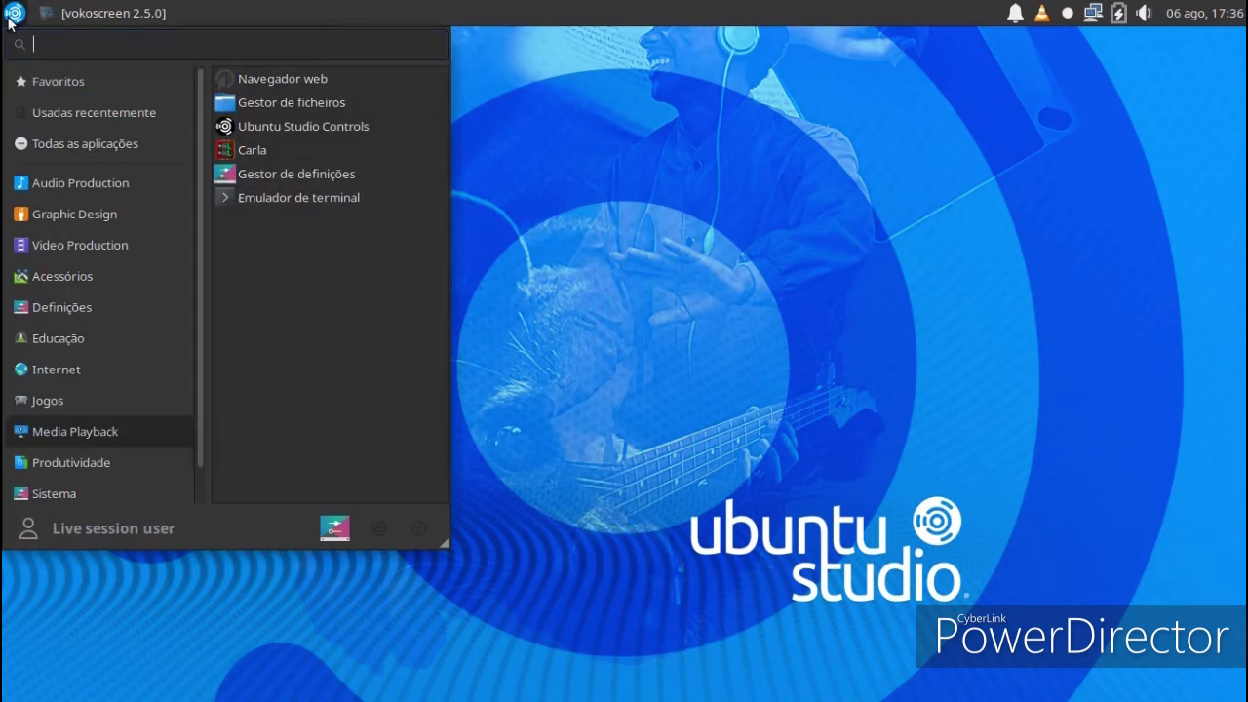
left_click(74, 493)
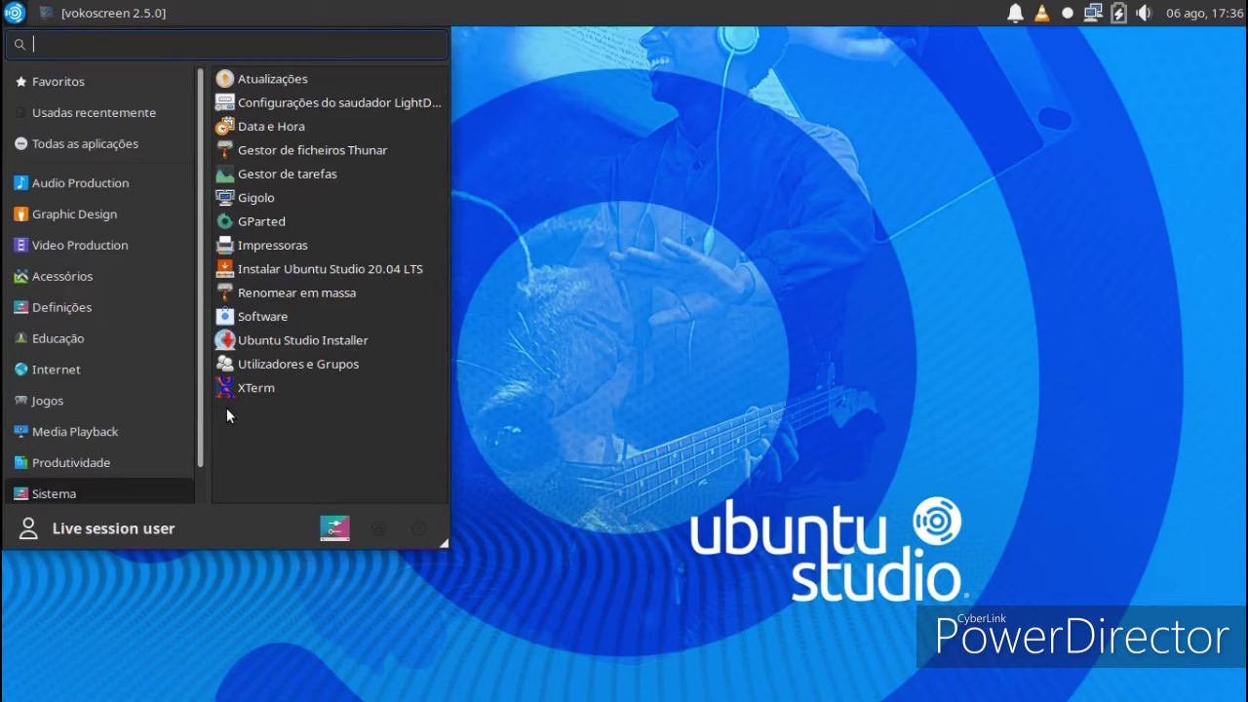
left_click(297, 340)
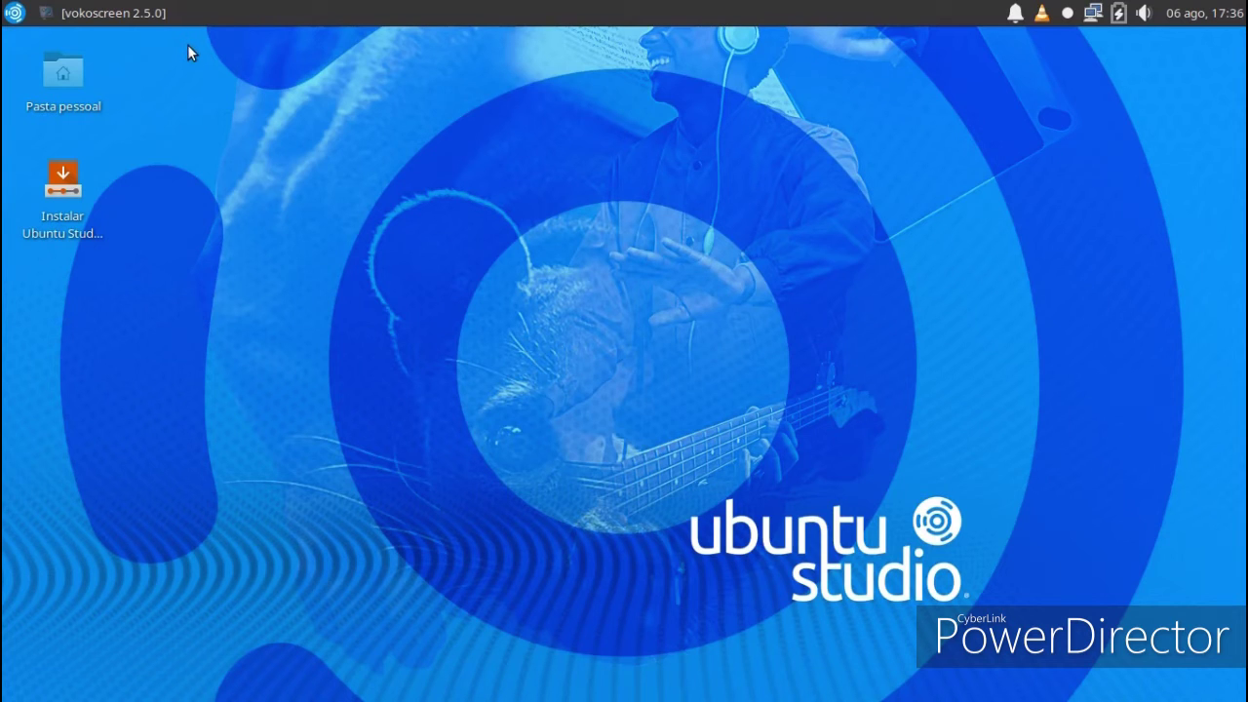
Look through the accessories applications in the application menu and dismiss it.
left_click(14, 12)
left_click(54, 281)
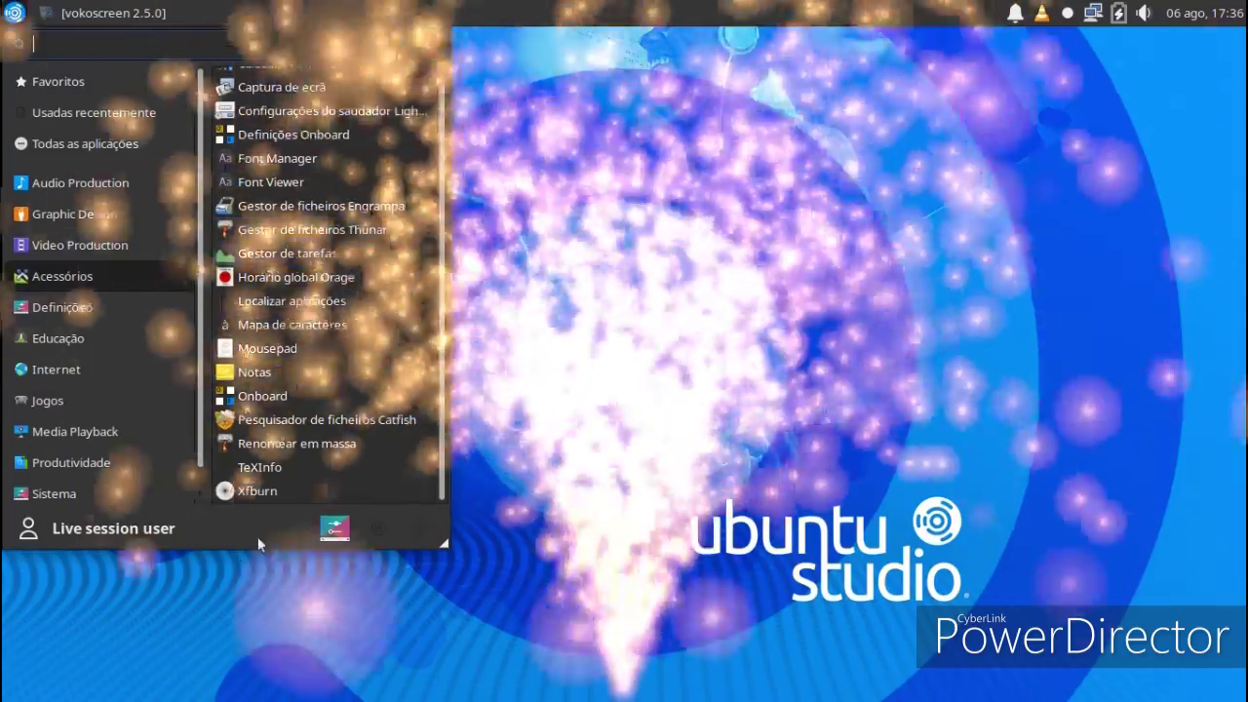
left_click(210, 615)
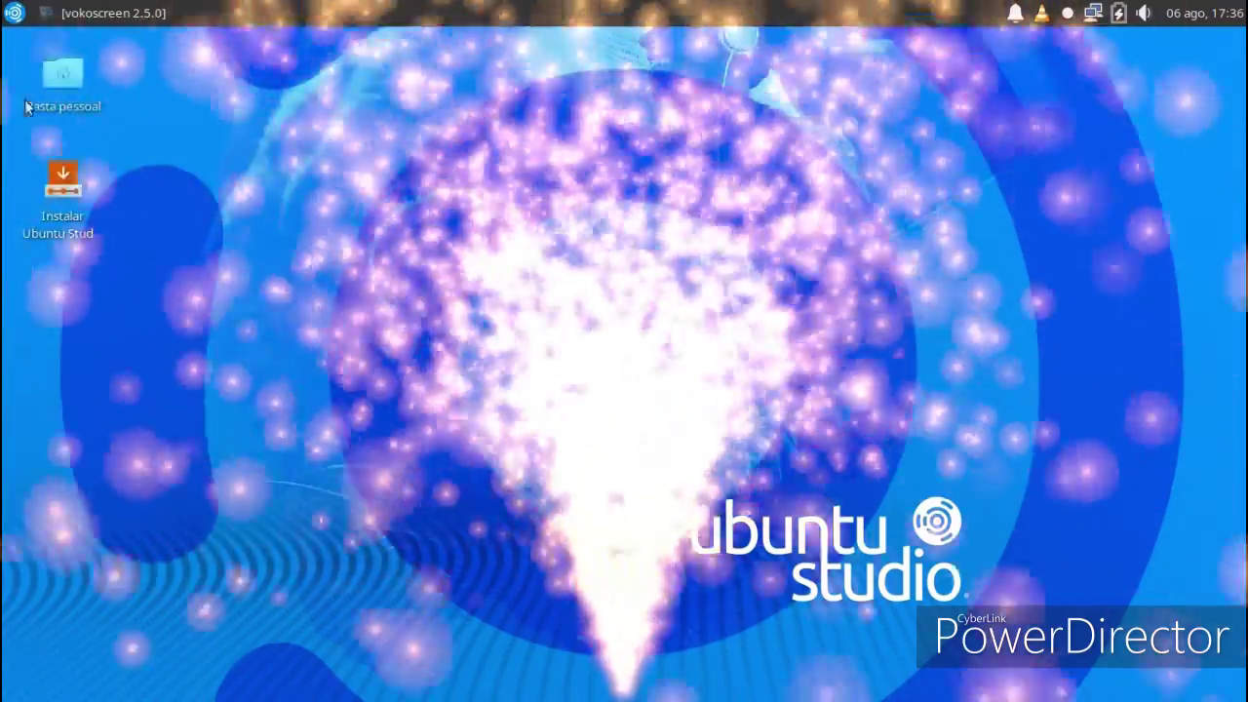
Open the settings manager and go to the screensaver preferences.
key("super")
left_click(333, 531)
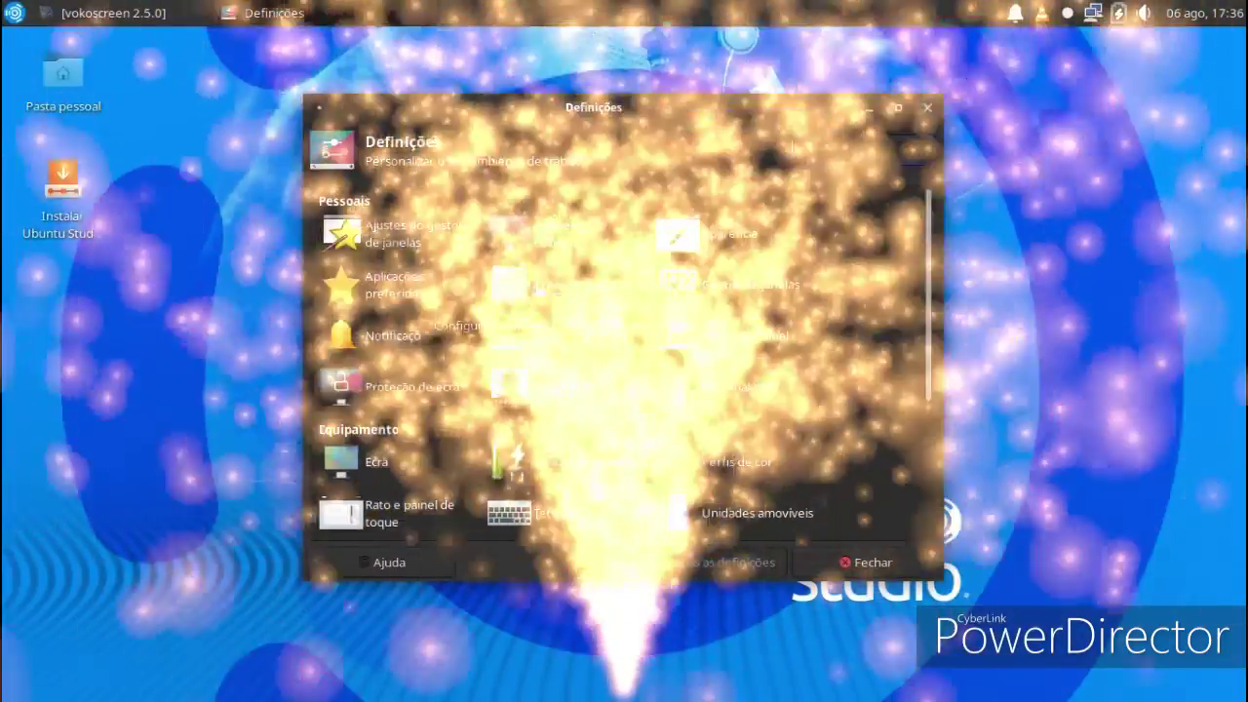
scroll(624, 361, "down", 1)
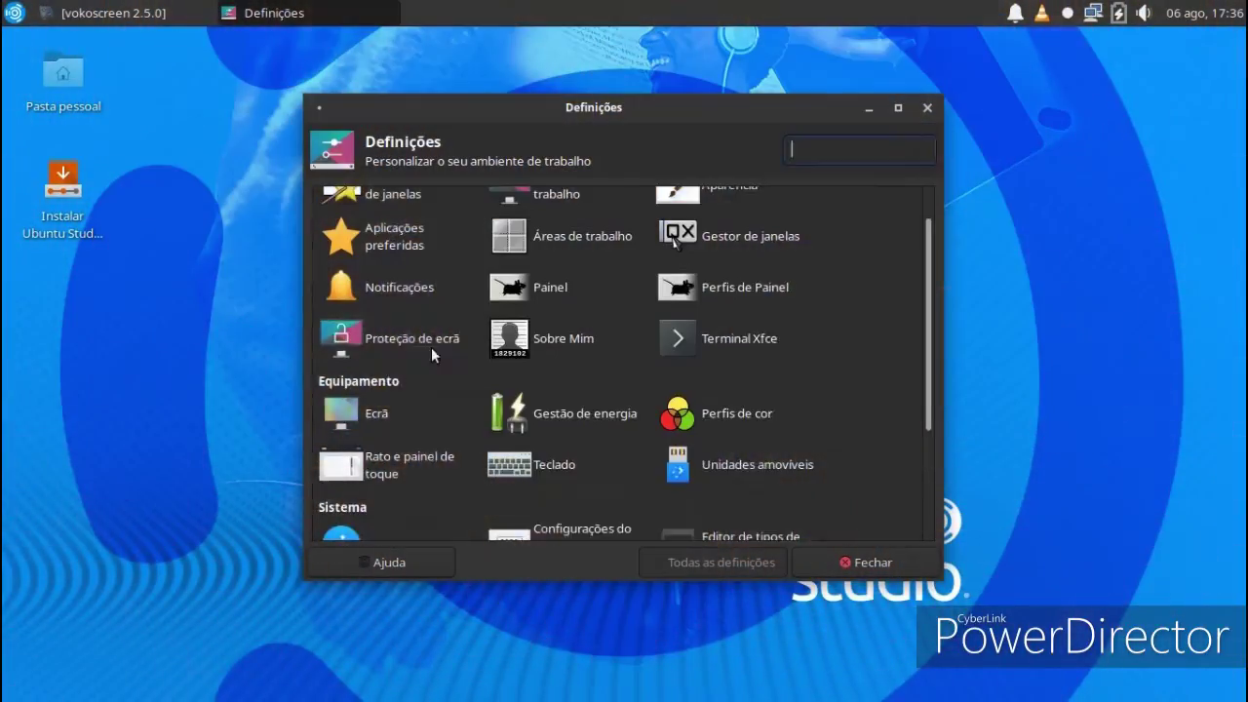
scroll(430, 347, "up", 1)
left_click(413, 358)
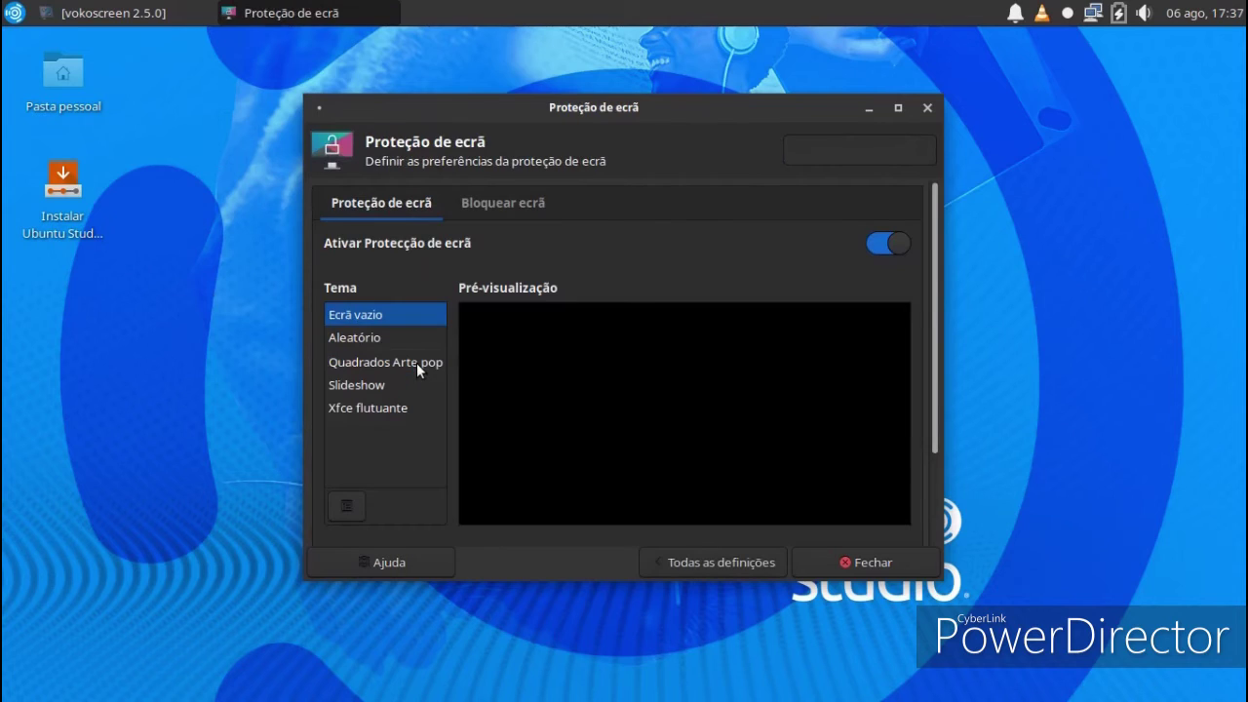
Try the screensaver themes, choose Slideshow, glance at the screen lock options, and return to all settings.
left_click(372, 340)
left_click(369, 360)
left_click(376, 384)
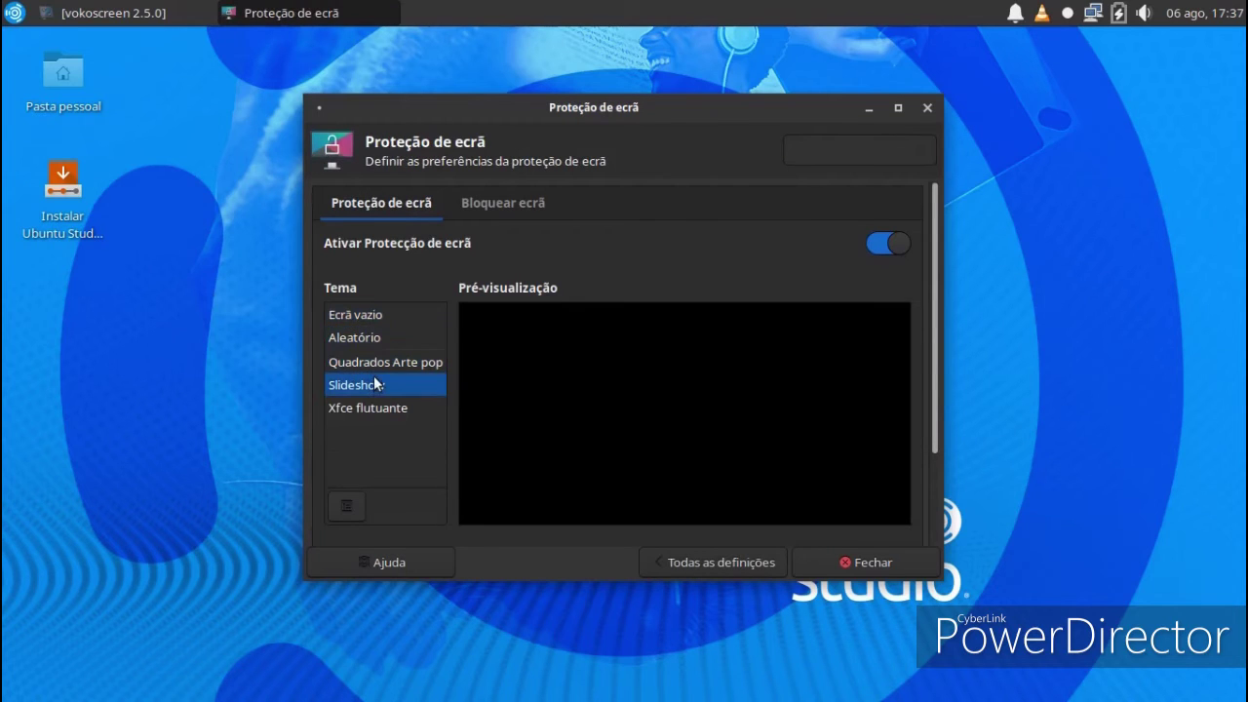
left_click(480, 208)
left_click(381, 205)
left_click(748, 558)
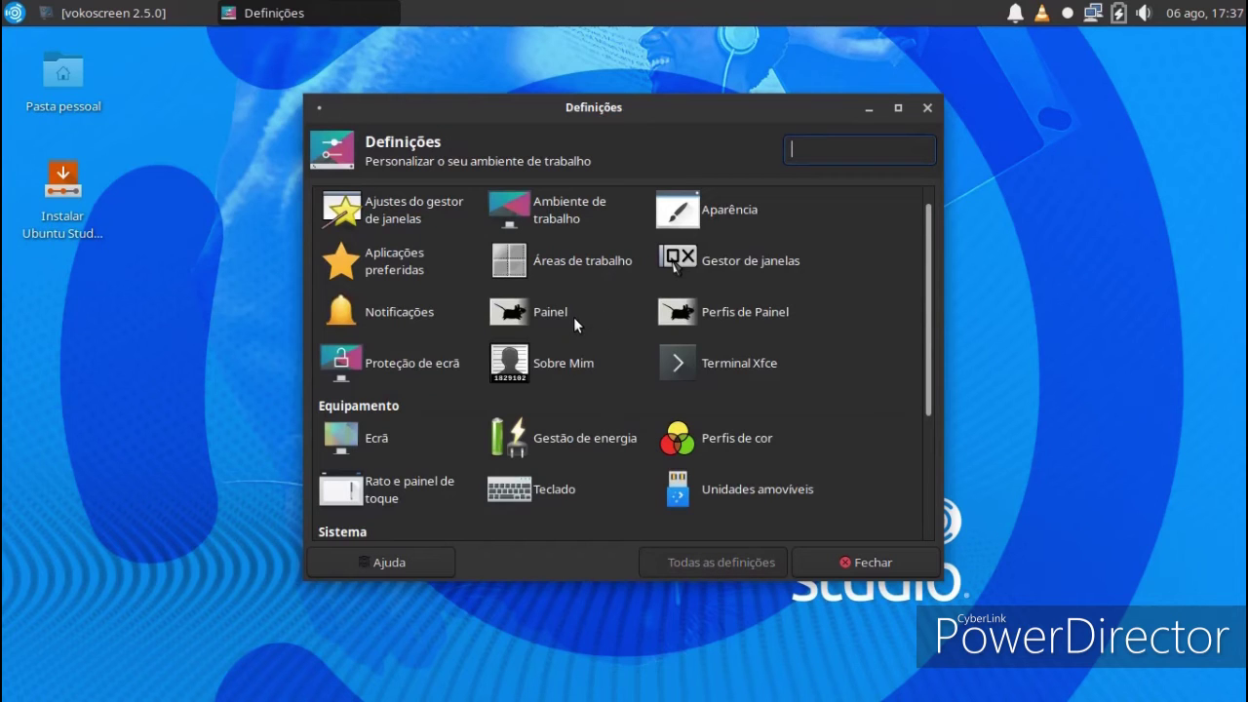
Open the panel profiles, select the Redmond and GNOME 2 layouts in turn without applying them, and close the profiles window.
left_click(680, 314)
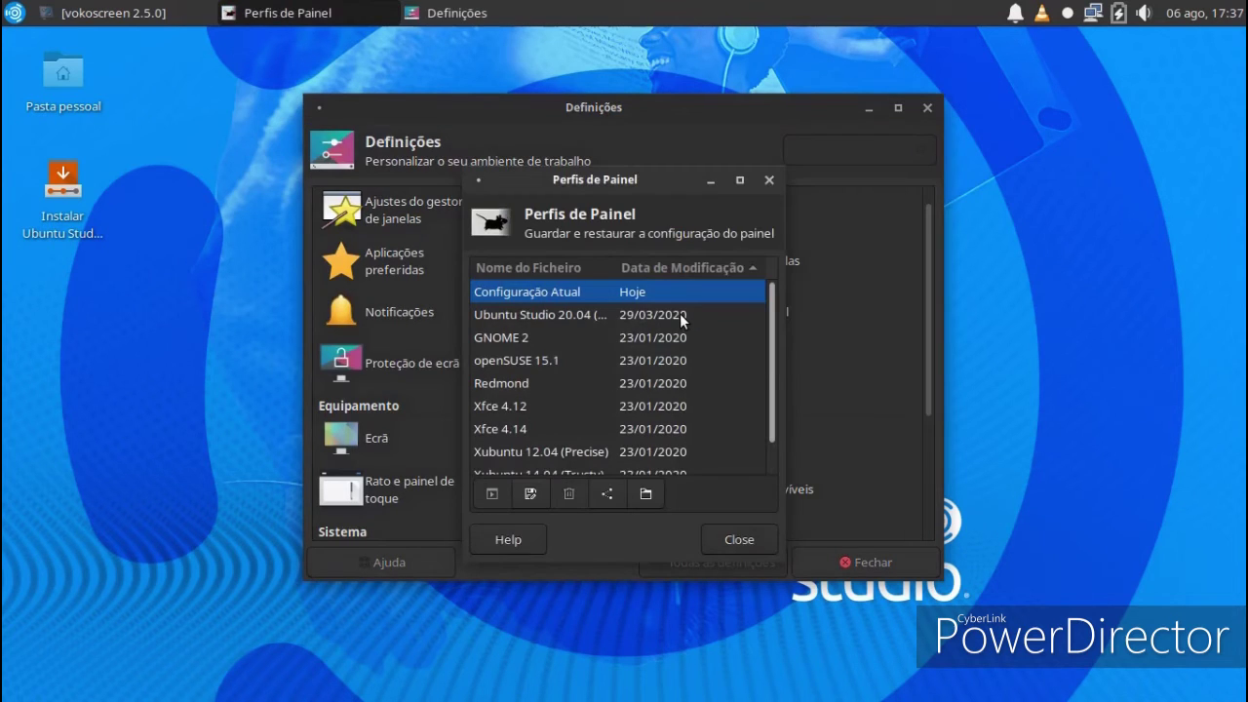
left_click(499, 380)
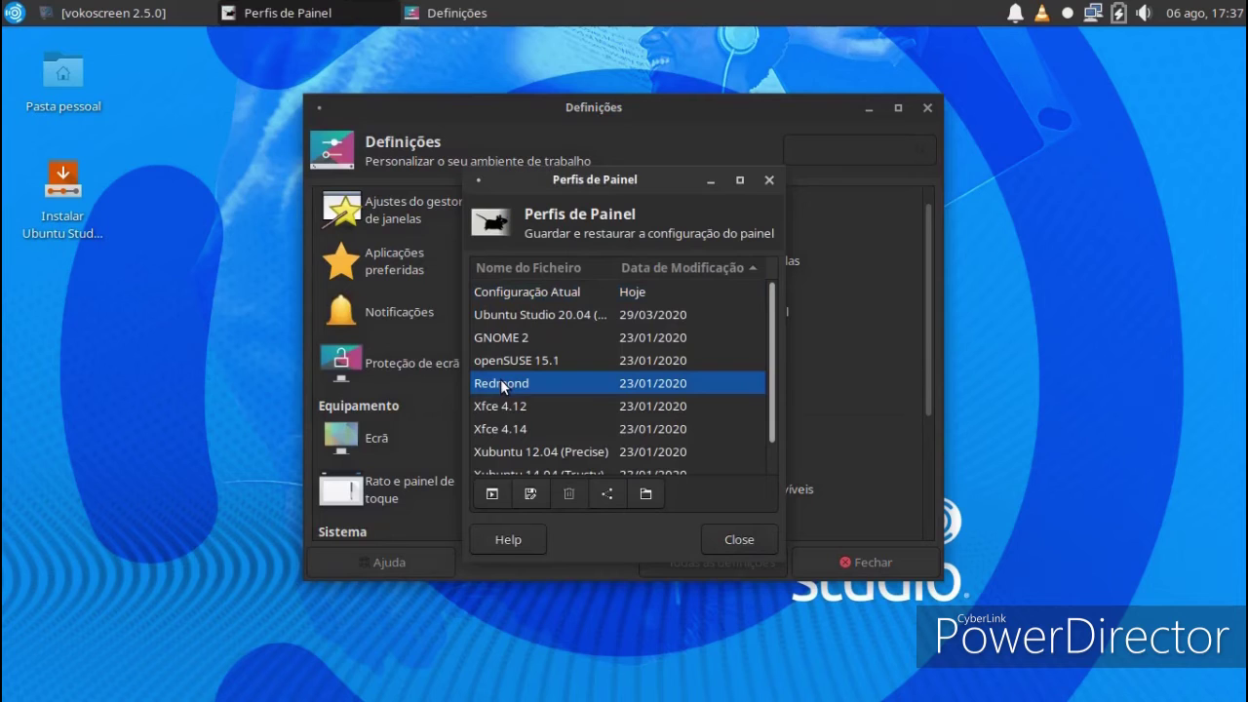
left_click(515, 338)
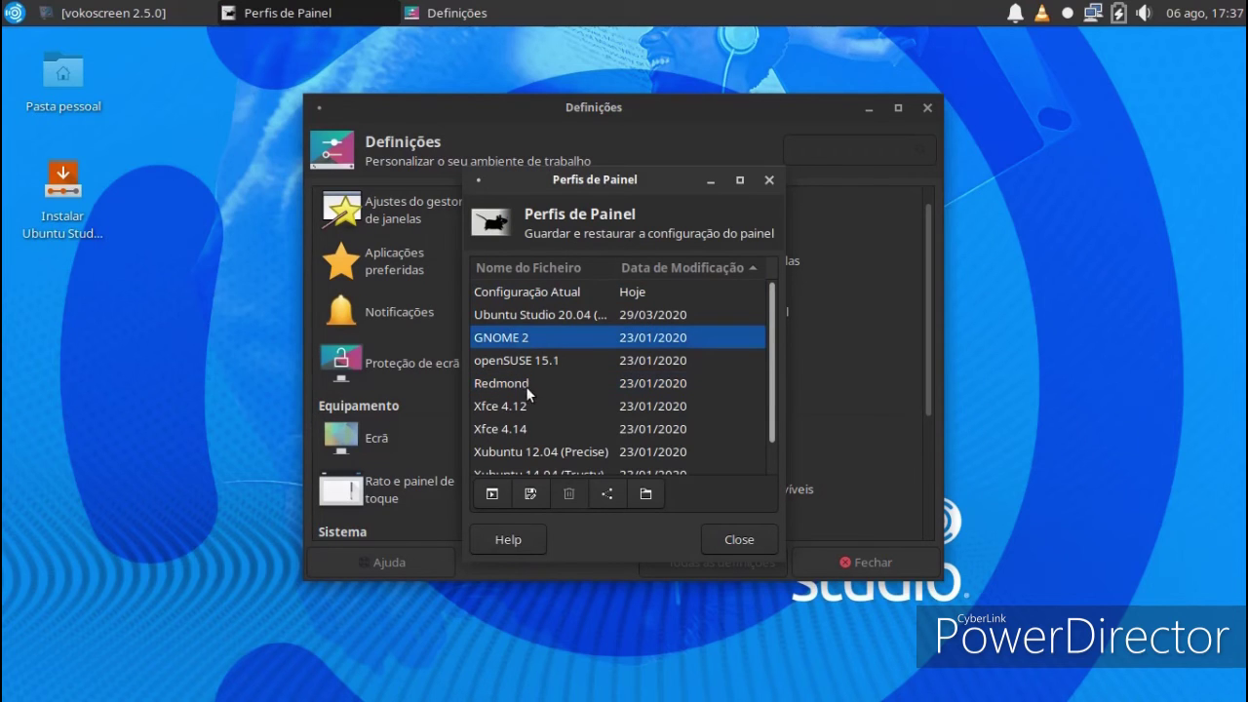
left_click(712, 536)
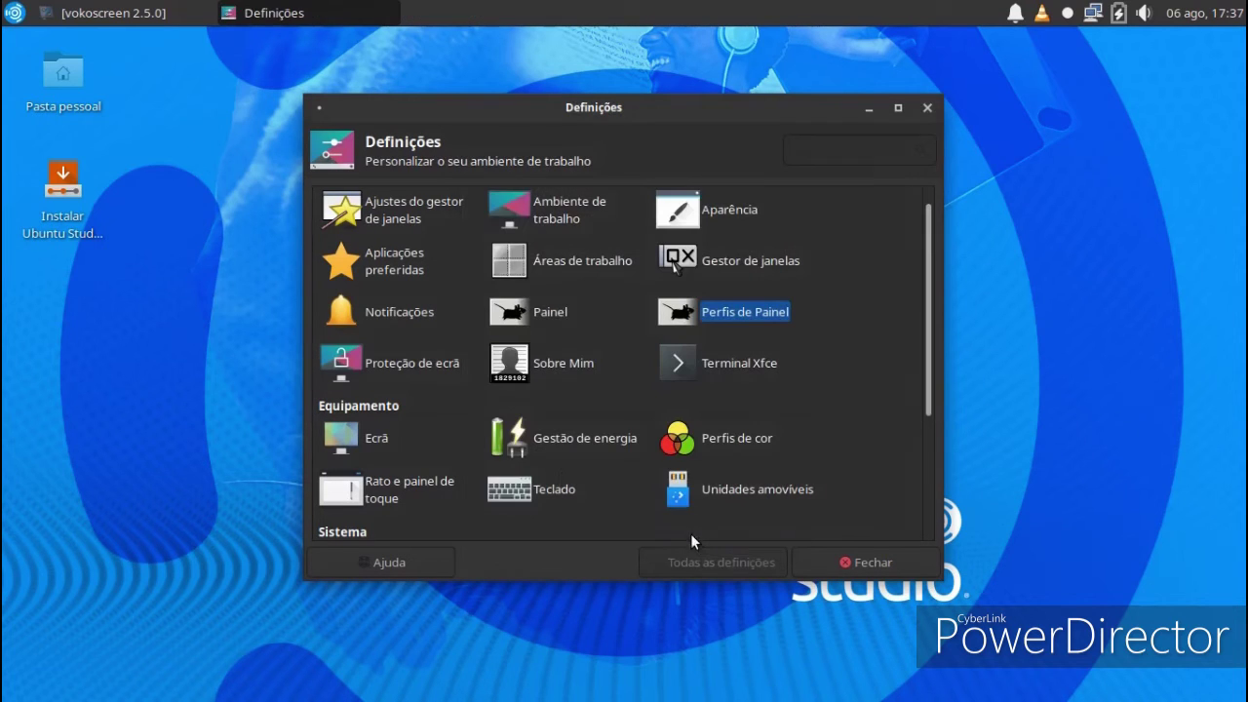
left_click(12, 11)
left_click(561, 341)
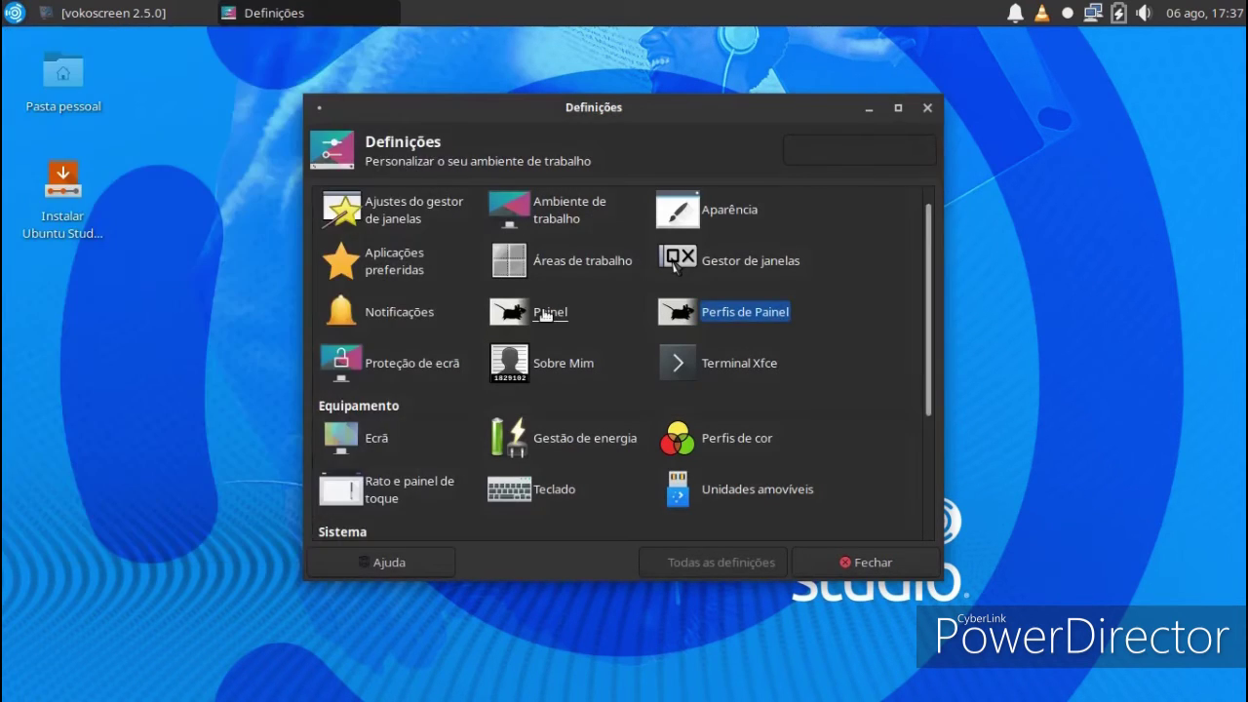
Open the panel preferences, set the background style of Painel 0 to a solid colour (Cor sólida), and close the settings.
left_click(543, 309)
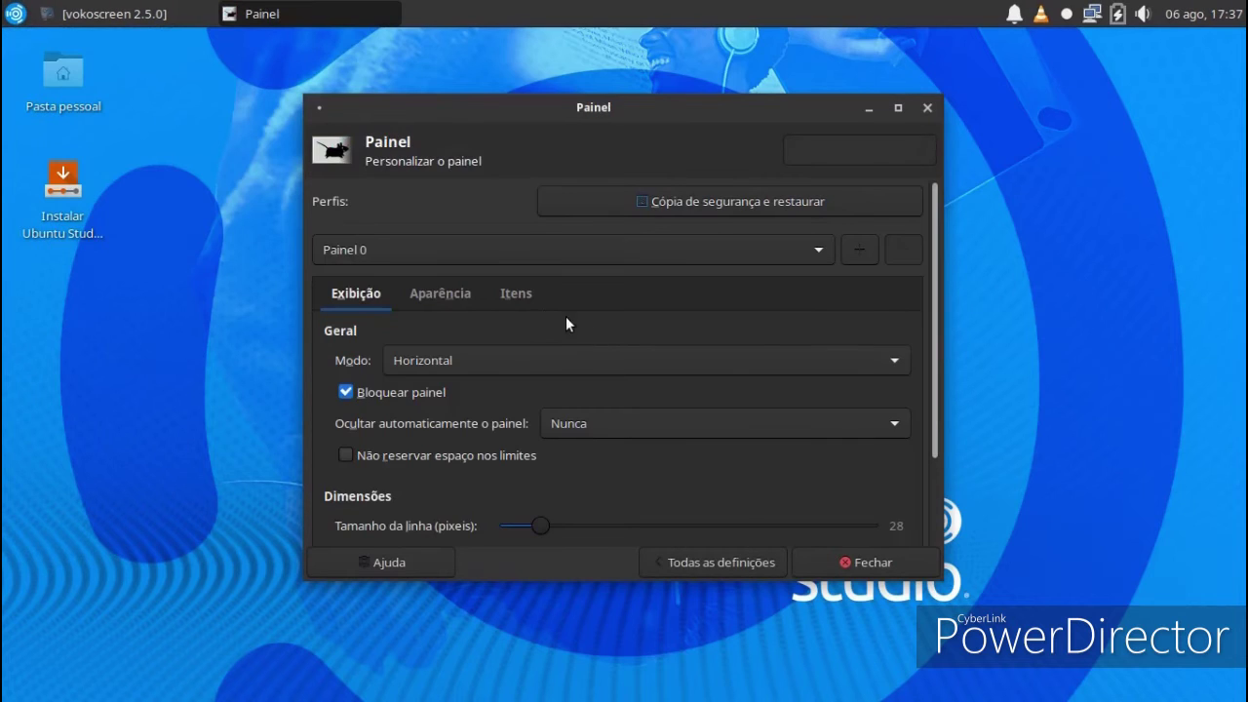
left_click(432, 300)
left_click(485, 363)
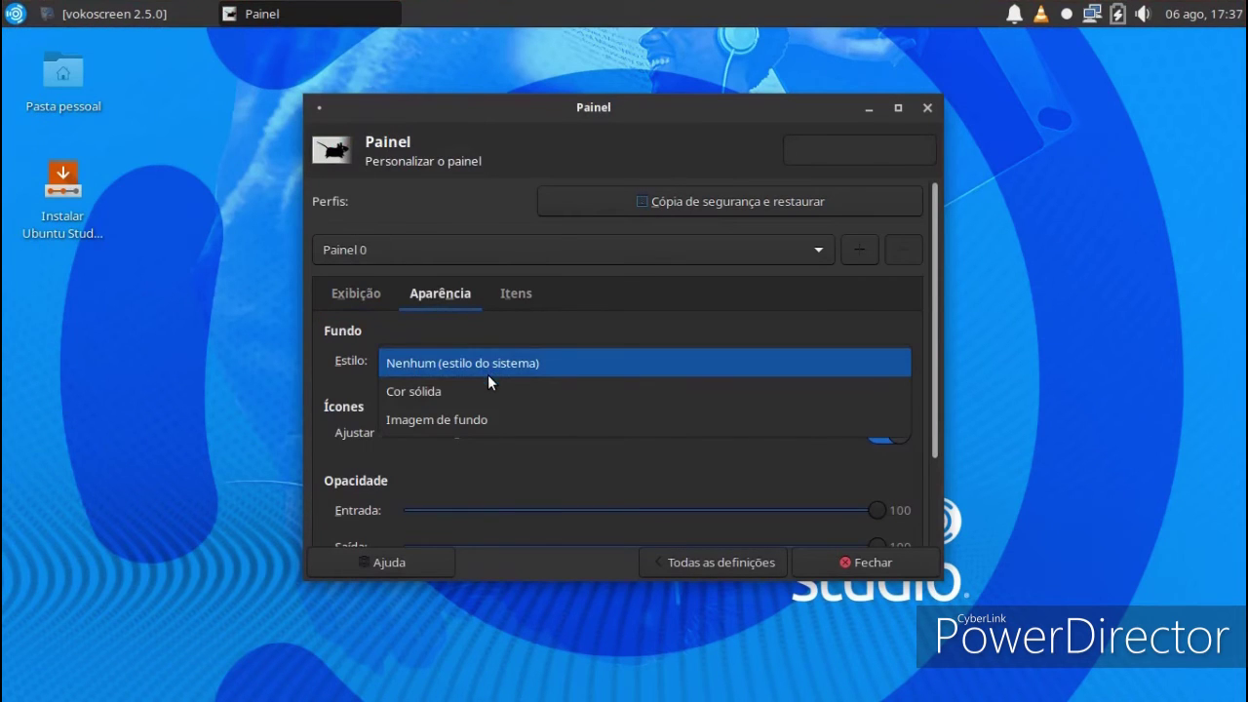
left_click(485, 379)
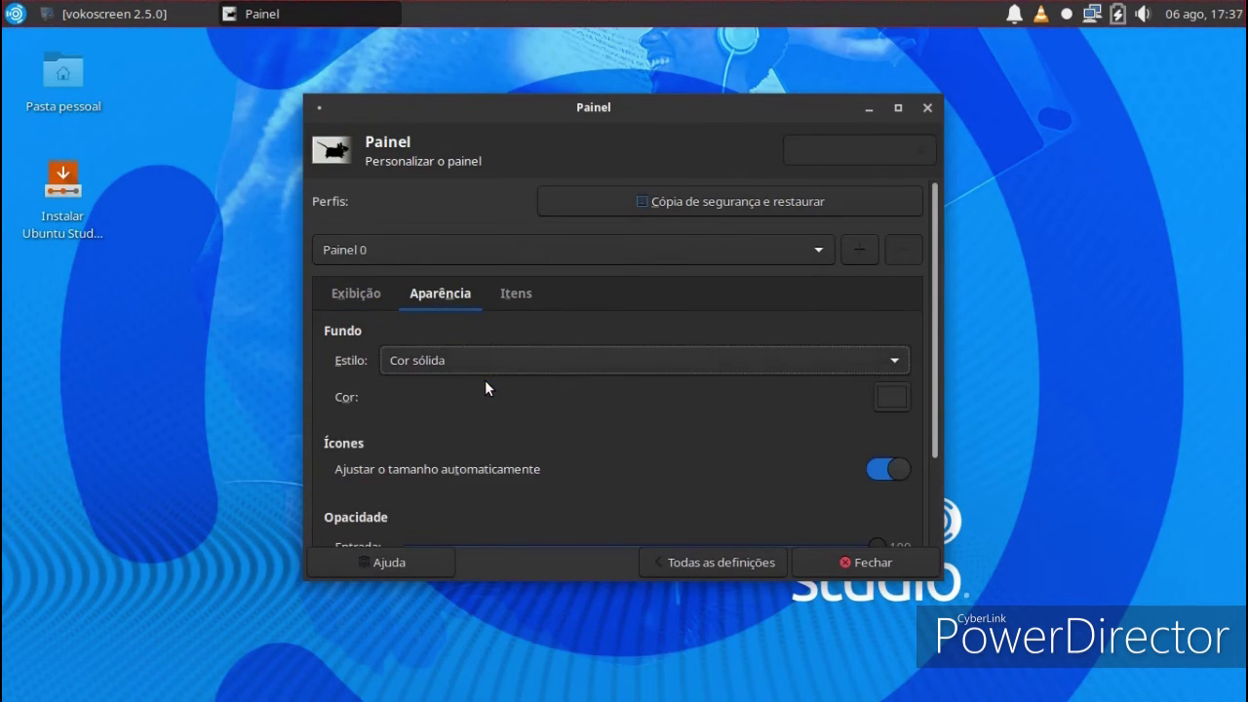
left_click(15, 14)
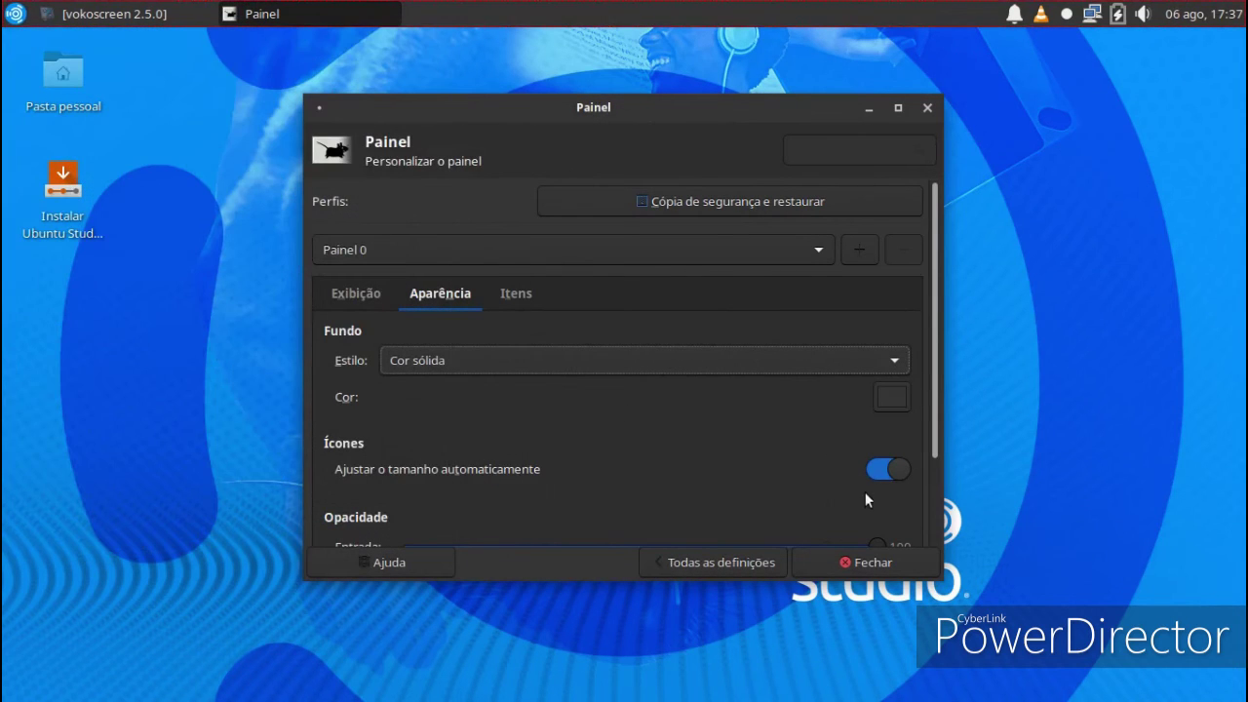
left_click(846, 563)
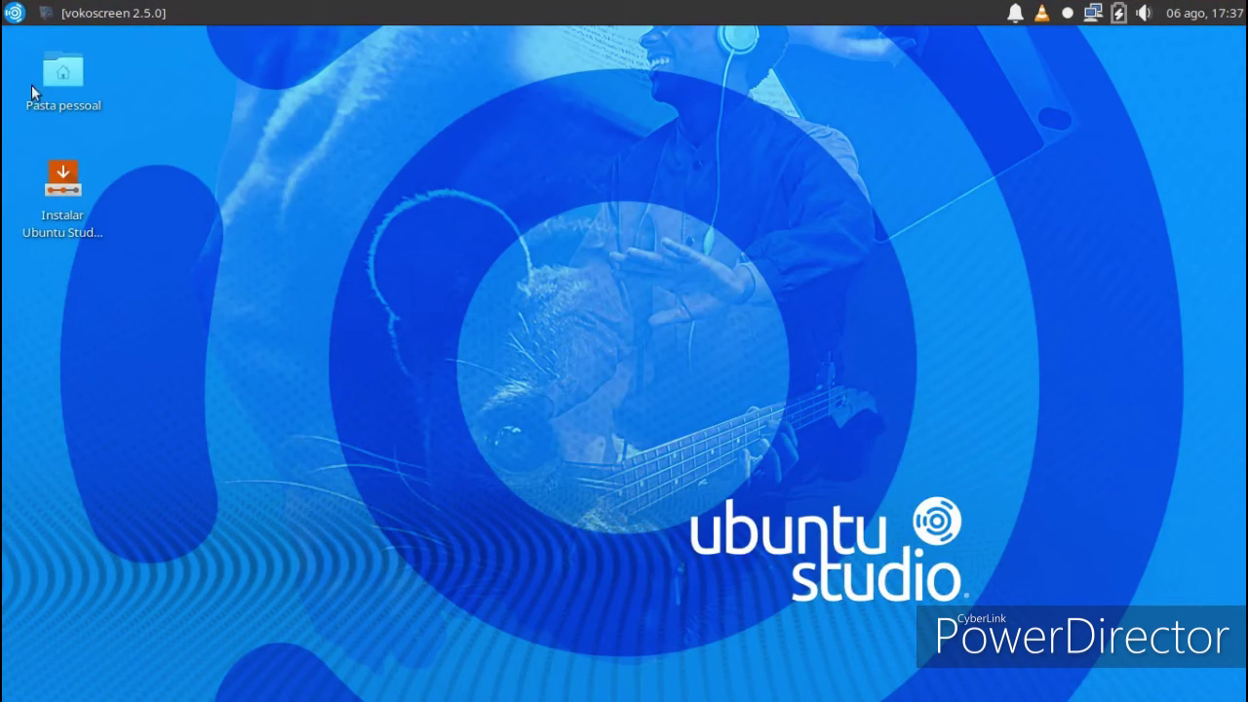
Look through the system applications (Sistema) in the application menu.
left_click(15, 14)
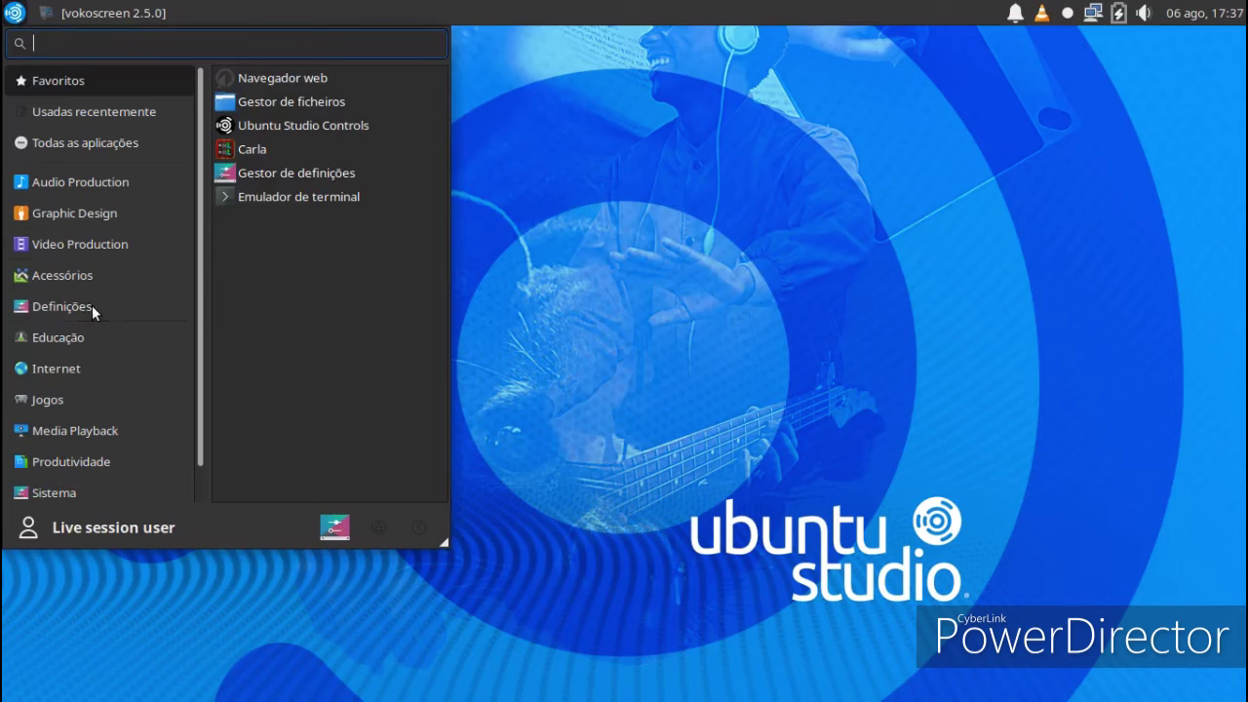
scroll(94, 309, "down", 1)
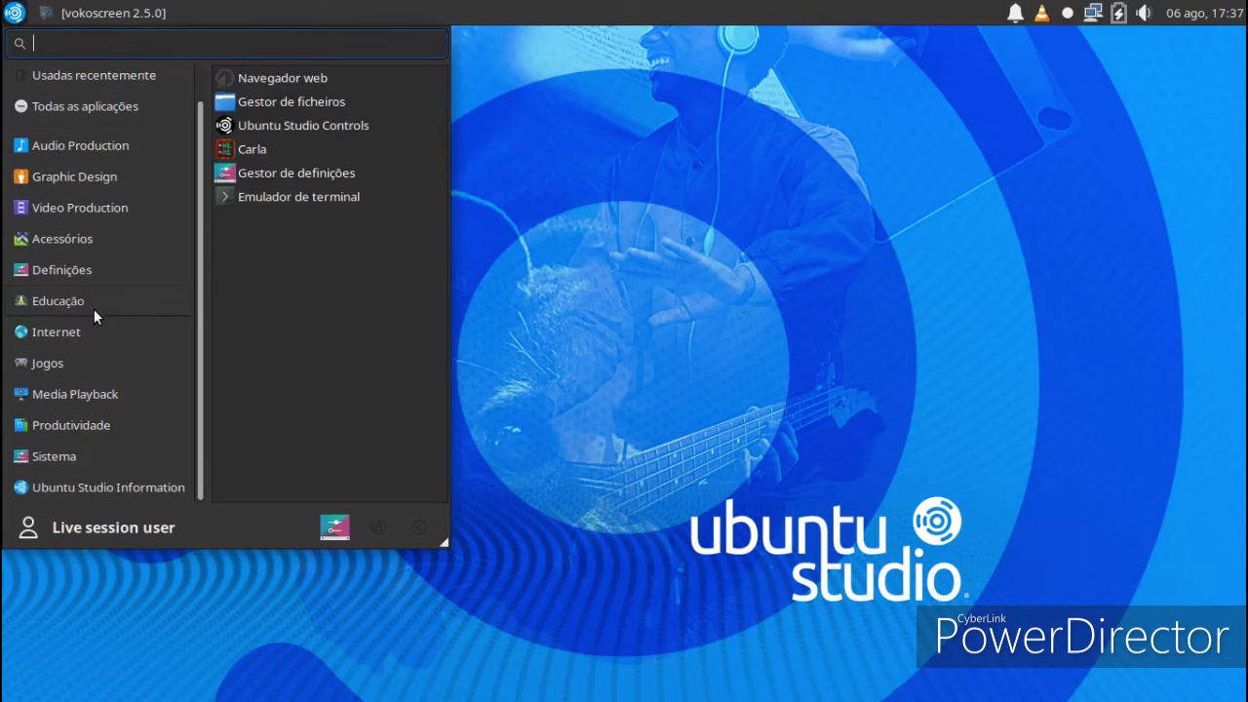
left_click(82, 451)
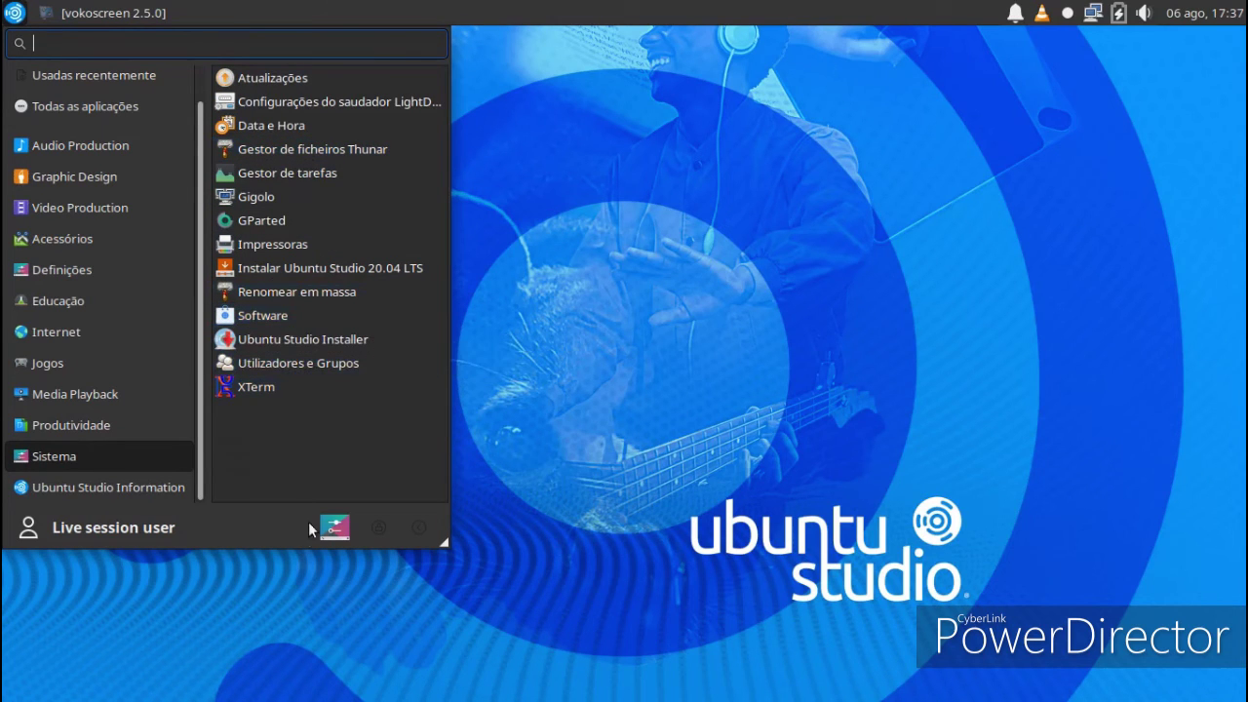
Open the settings manager, look through all its categories, glance at the notification preferences, and return to all settings.
left_click(334, 527)
scroll(421, 415, "down", 5)
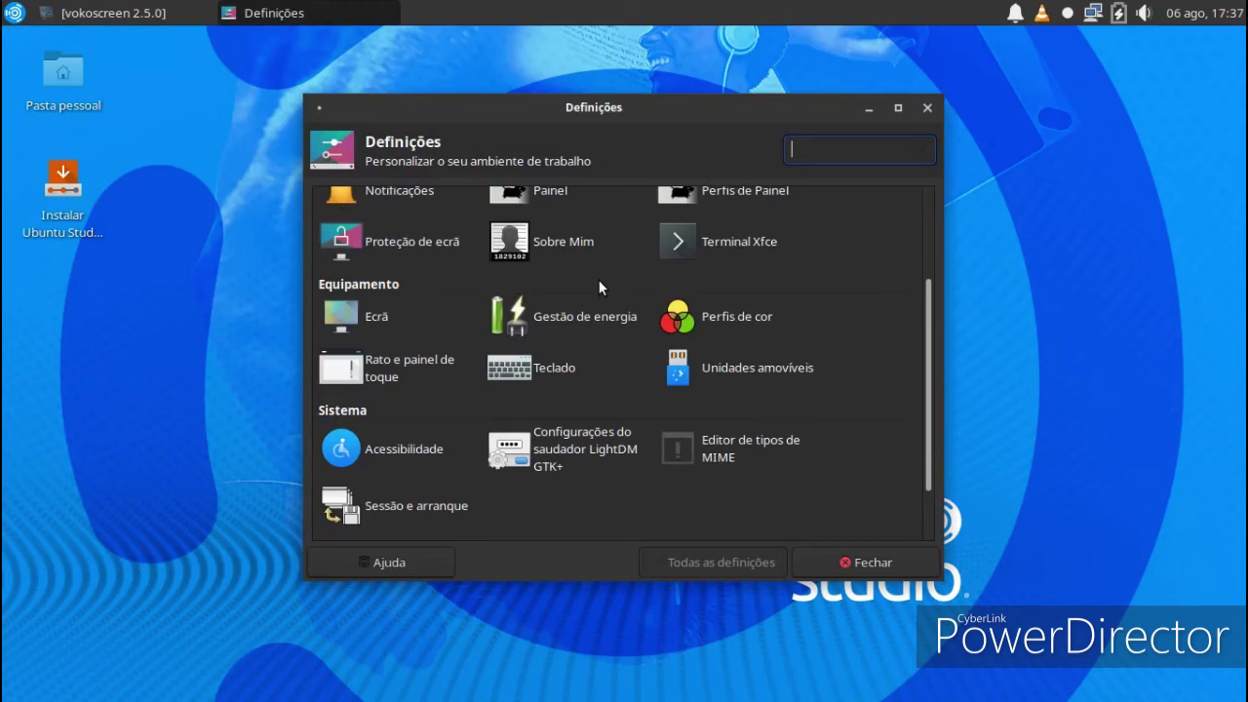
scroll(599, 285, "down", 2)
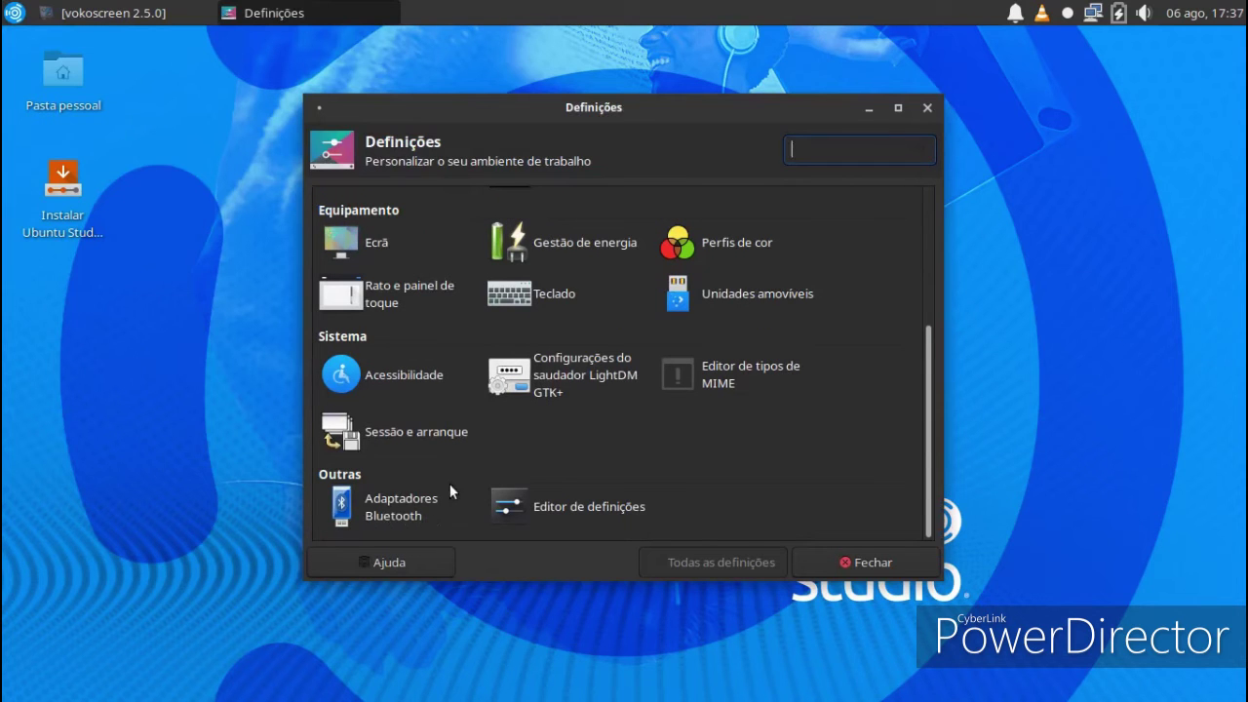
scroll(449, 484, "up", 1)
scroll(454, 487, "up", 1)
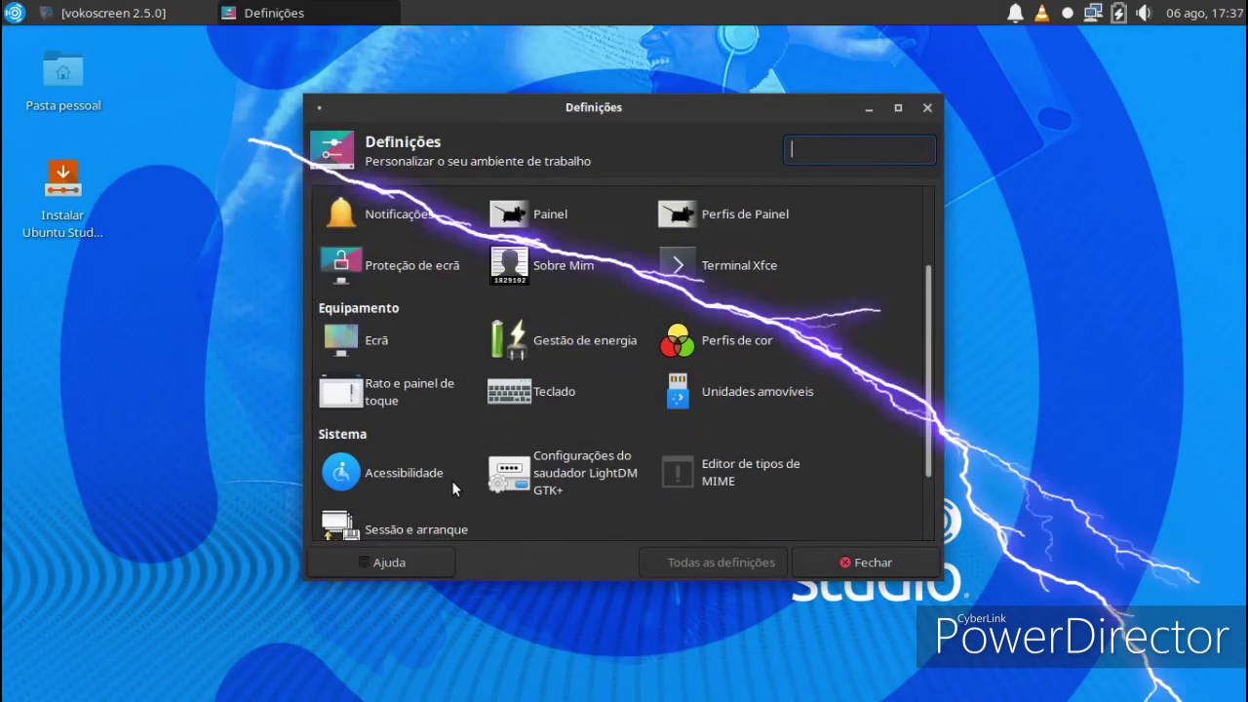
scroll(453, 490, "up", 1)
scroll(453, 485, "up", 2)
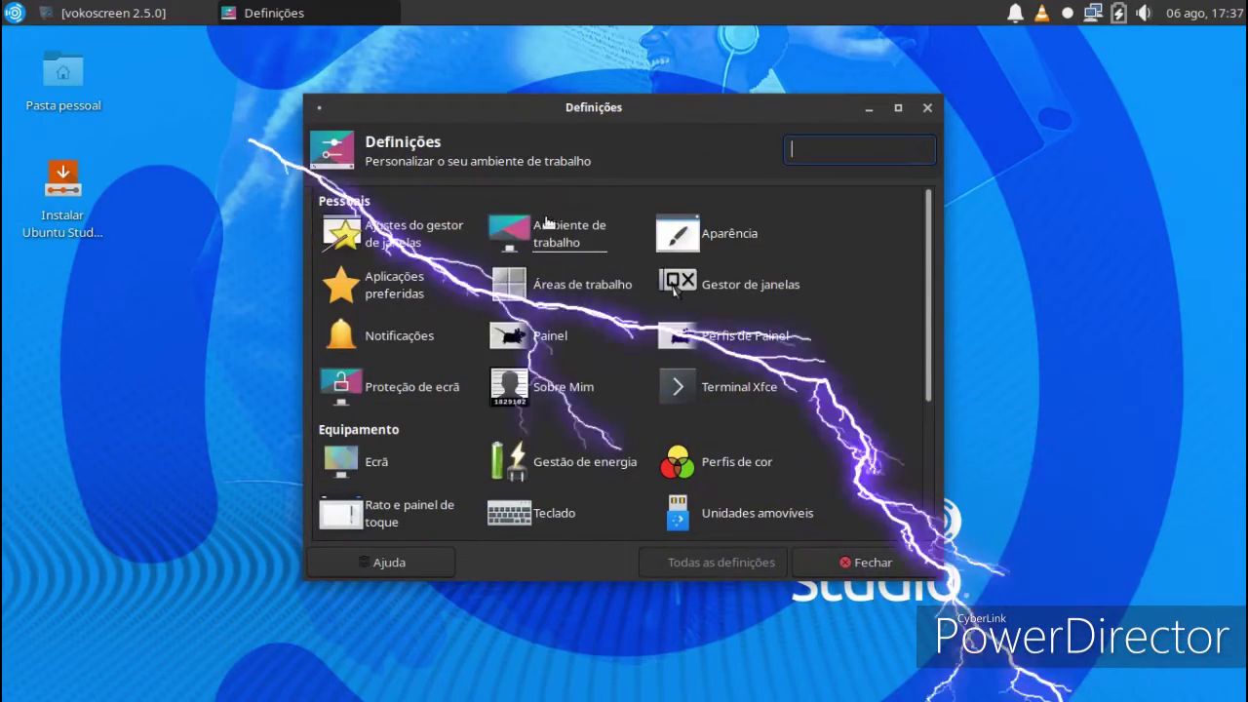
left_click(347, 329)
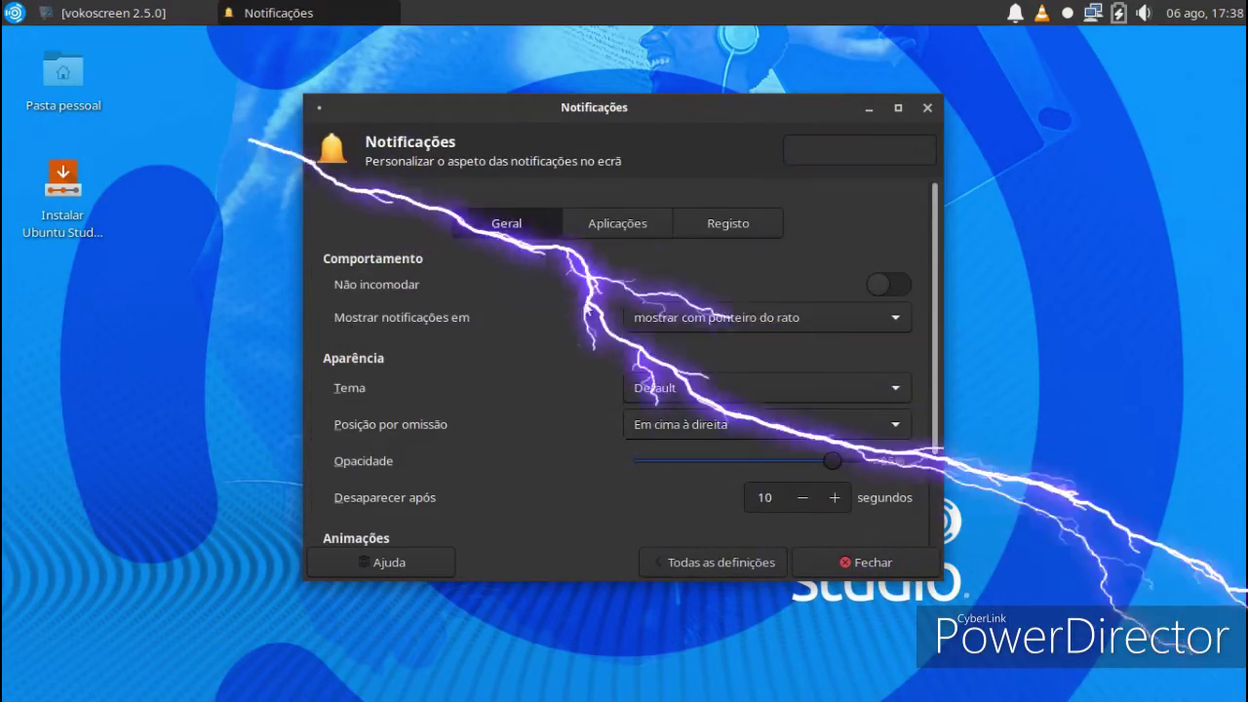
left_click(687, 549)
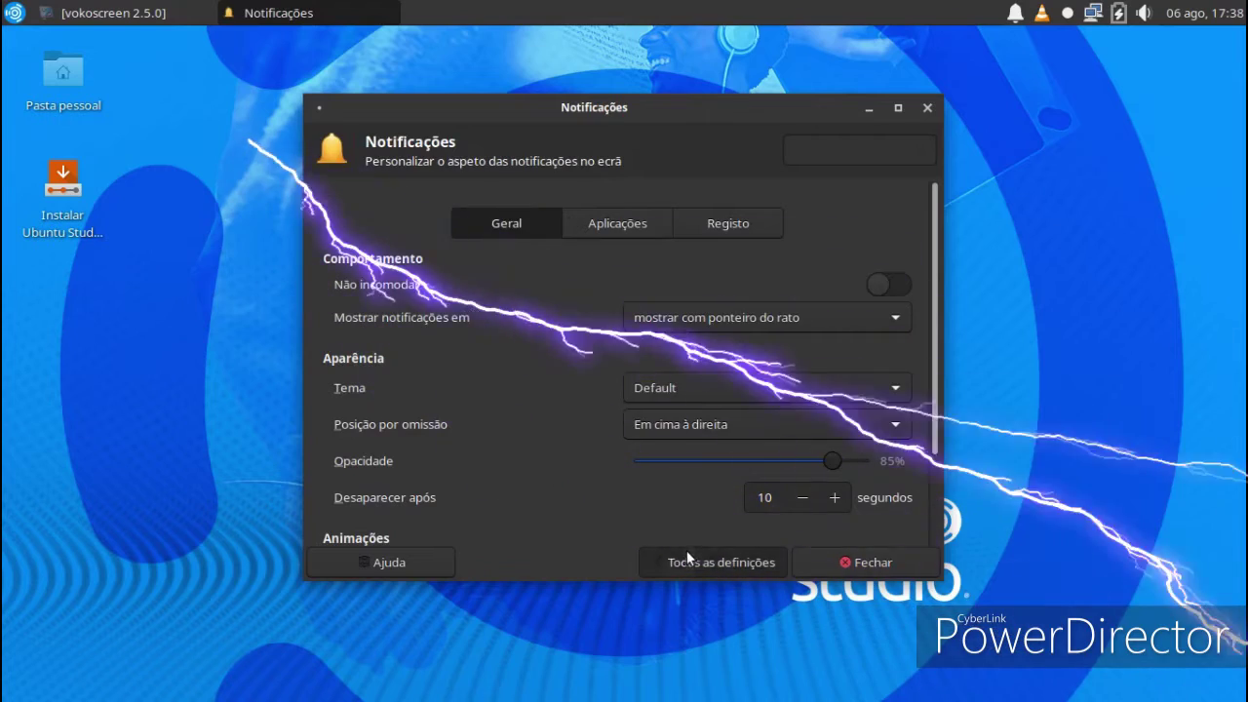
Try the city skyline wallpaper, set the desktop background to 2004_digiwave_dragon-samulir.jpg, and close the settings.
left_click(557, 235)
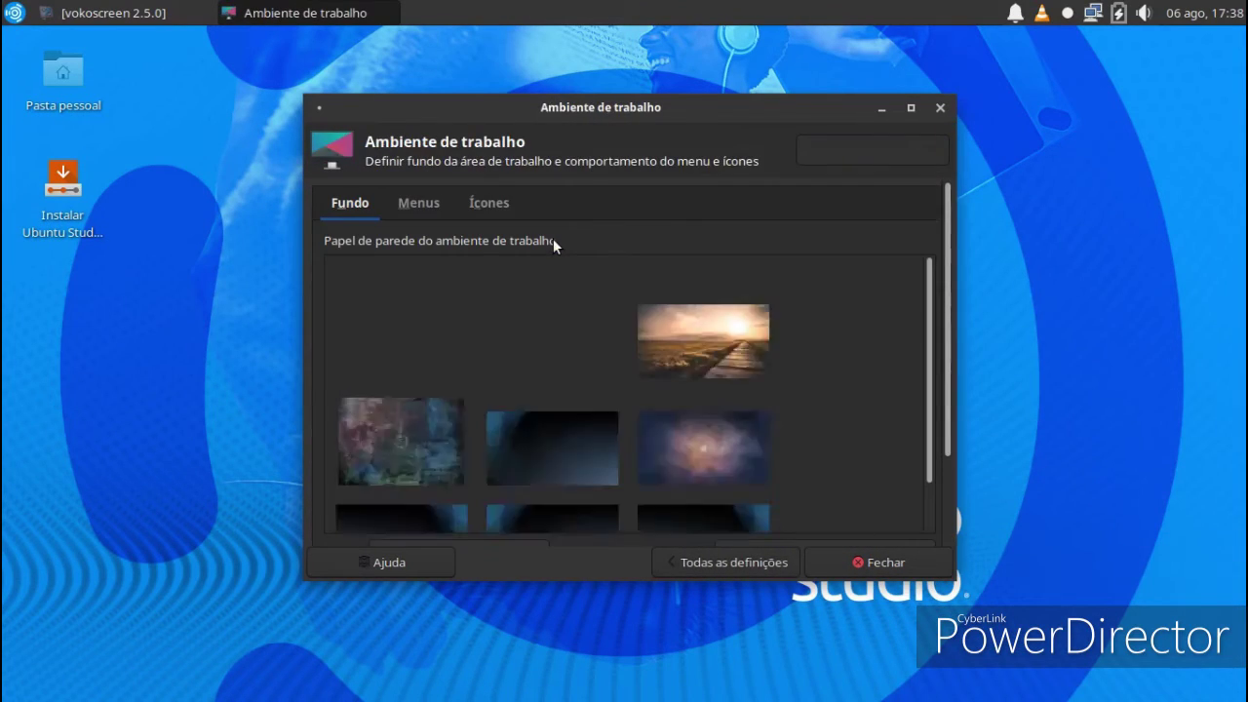
left_click(537, 293)
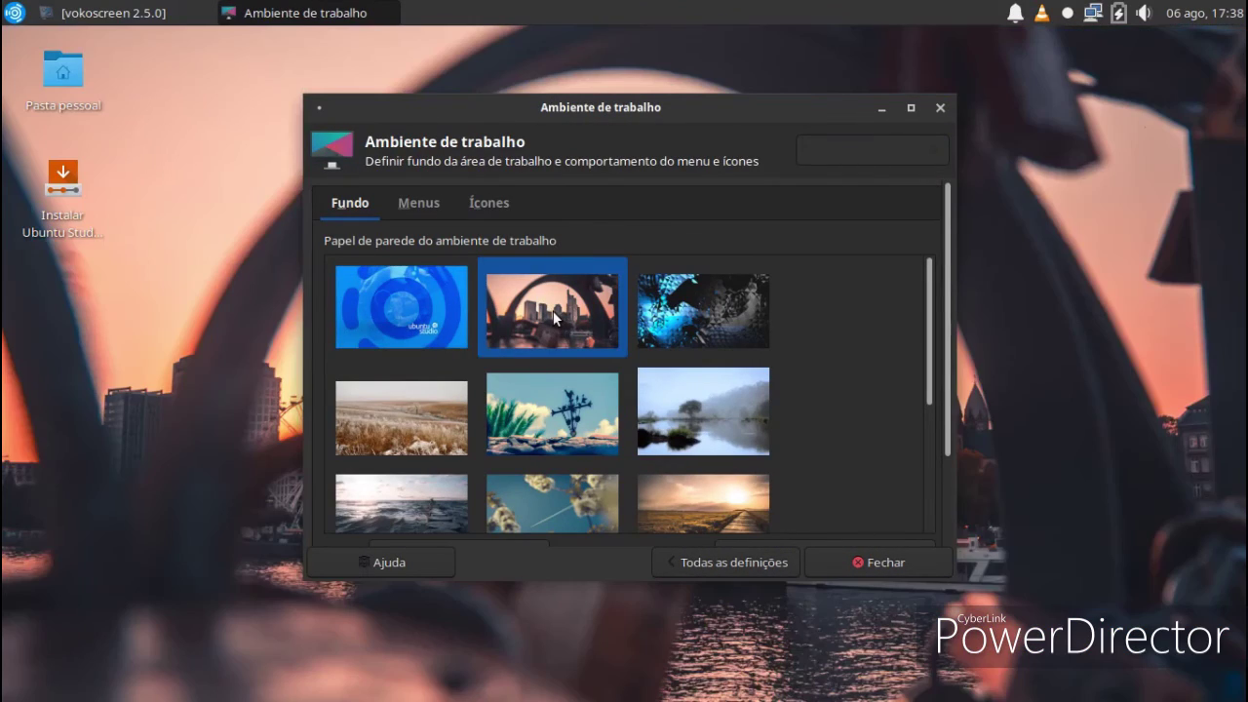
left_click(658, 304)
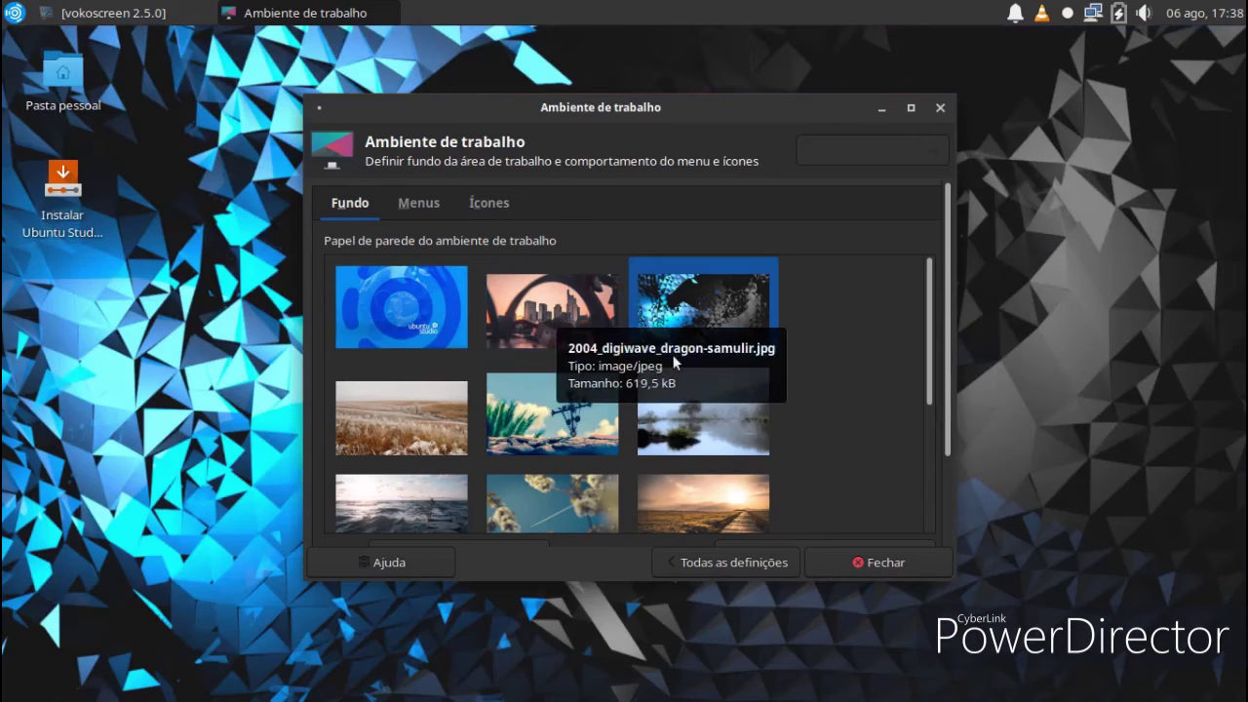
left_click(865, 562)
Open the file manager, look into the Transferências folder, return to the home folder, and close the file manager.
left_click(14, 13)
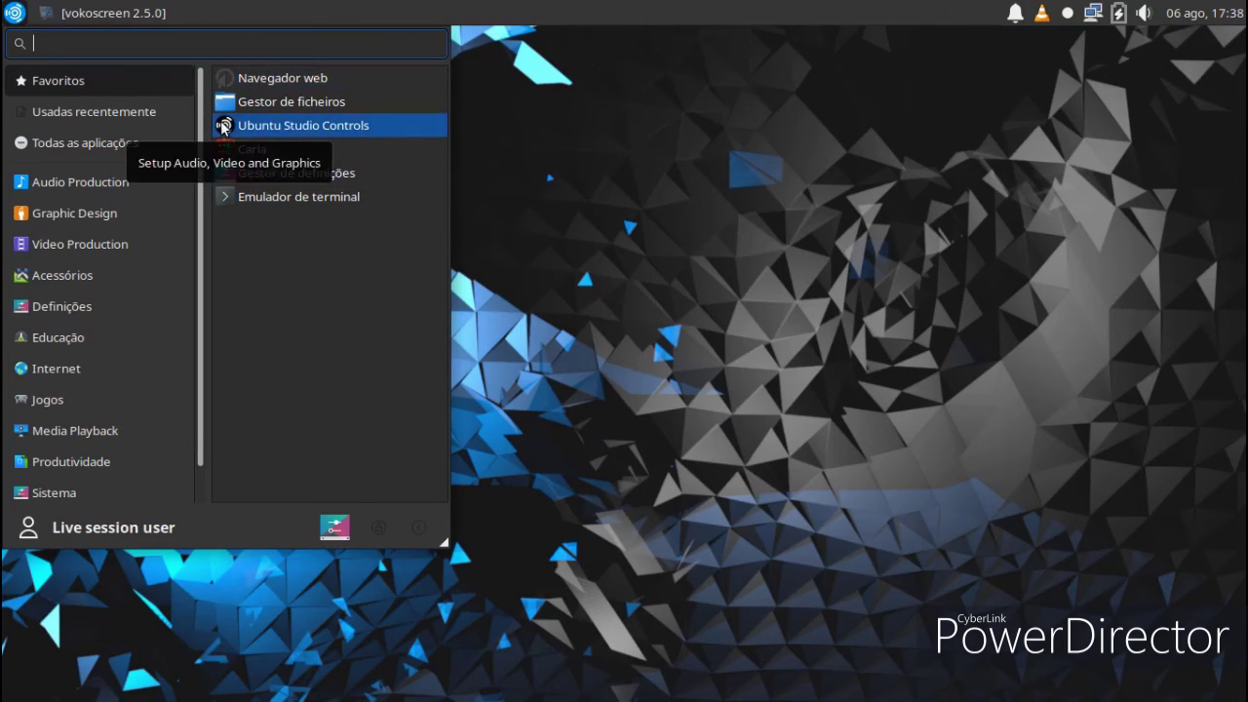
left_click(288, 101)
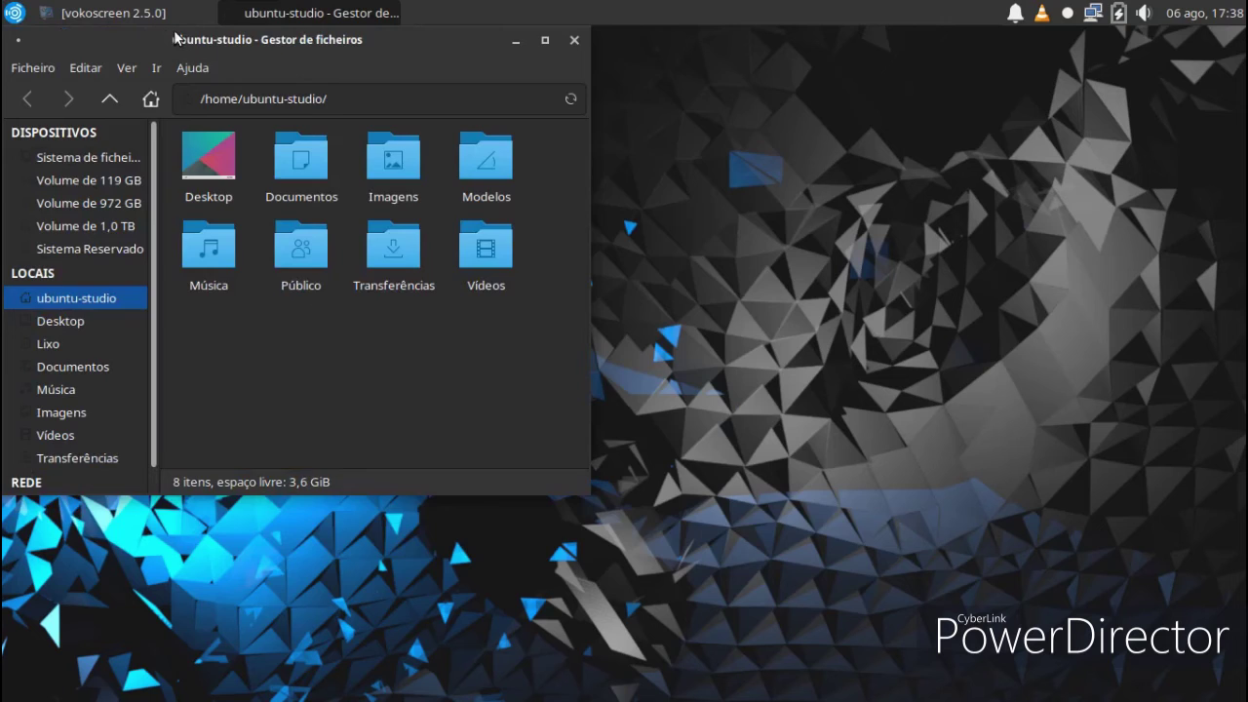
left_click_drag(174, 37, 394, 104)
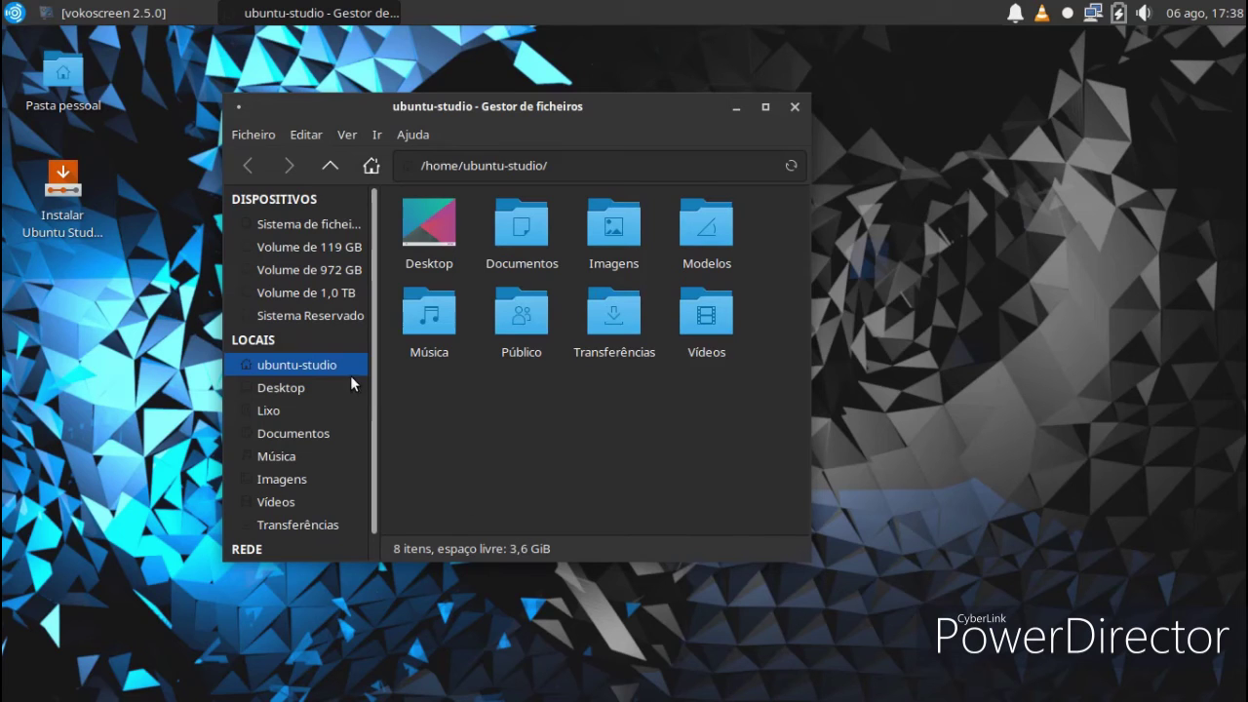
double_click(623, 323)
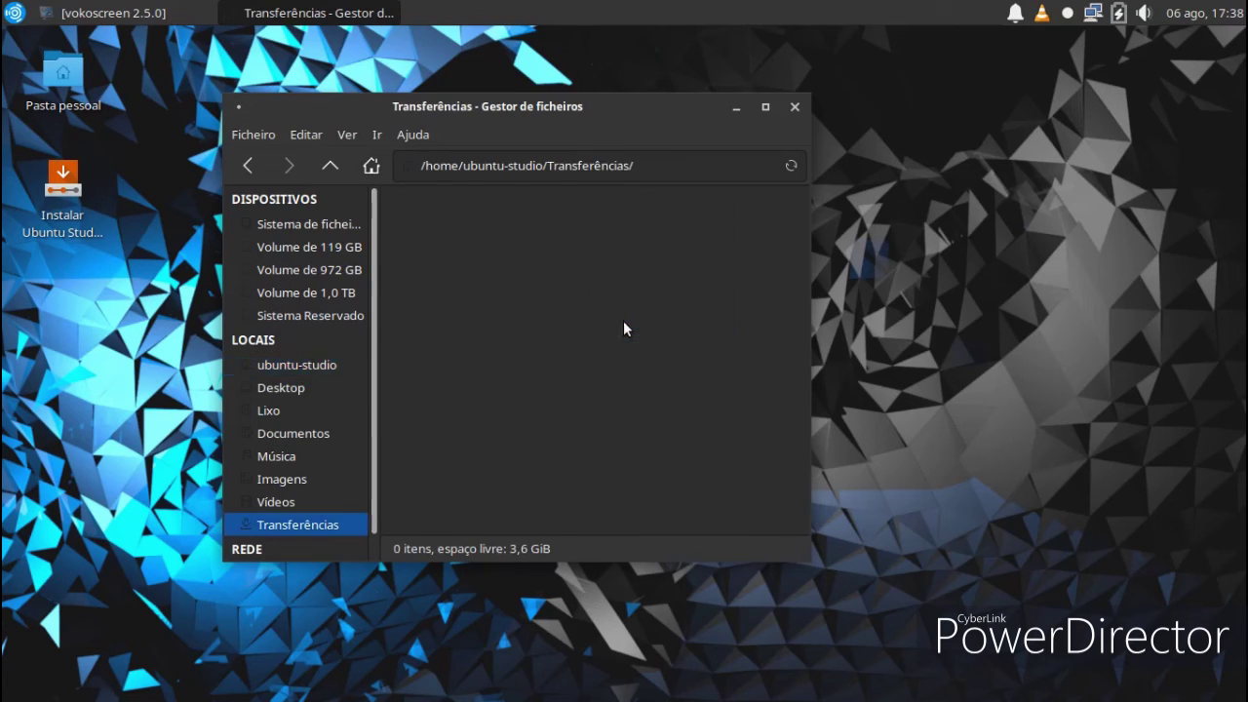
left_click(332, 169)
left_click(246, 167)
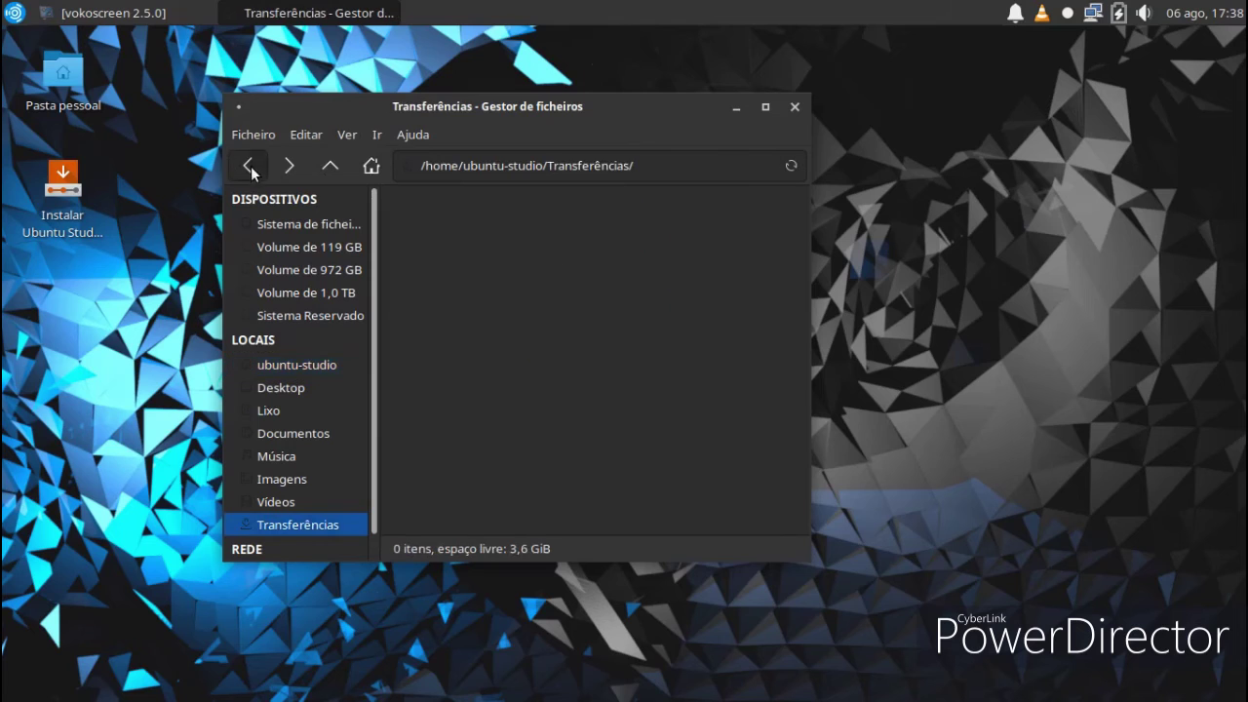
left_click(373, 167)
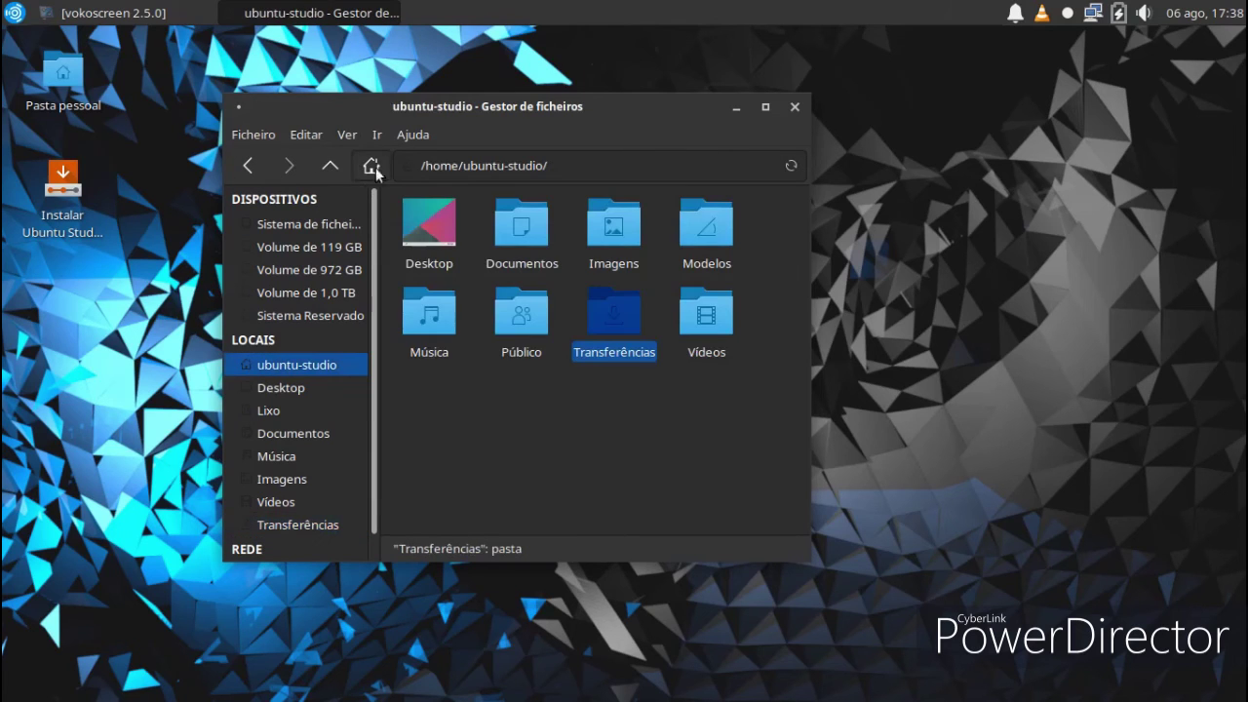
left_click(793, 107)
Look through the Definições category in the application menu, open Software e atualizações to view its repository options, and close it.
left_click(13, 12)
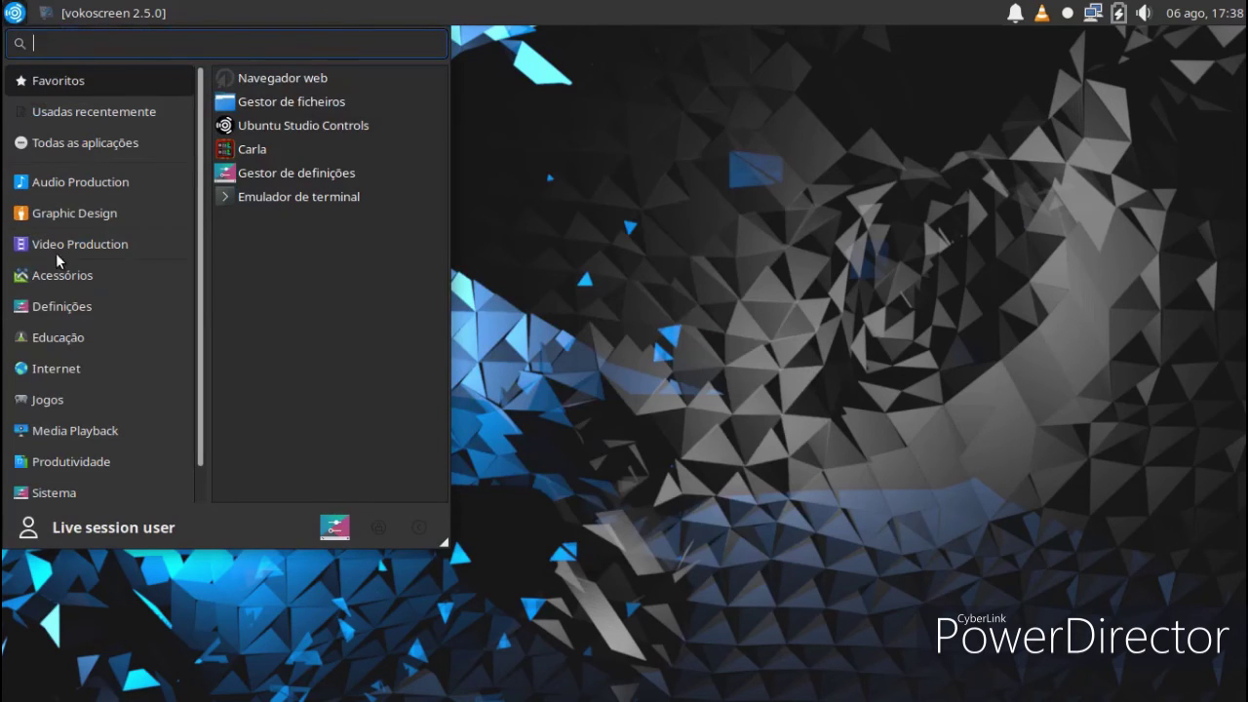
left_click(66, 310)
scroll(340, 242, "down", 2)
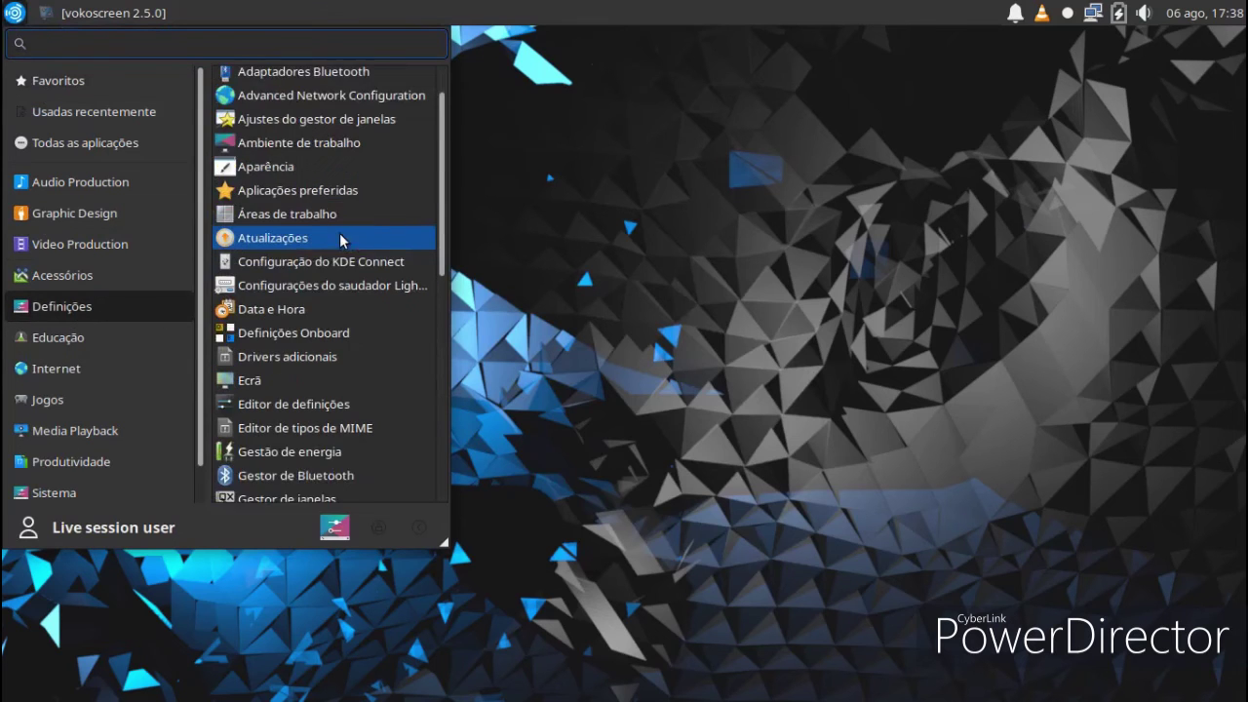
scroll(339, 242, "down", 1)
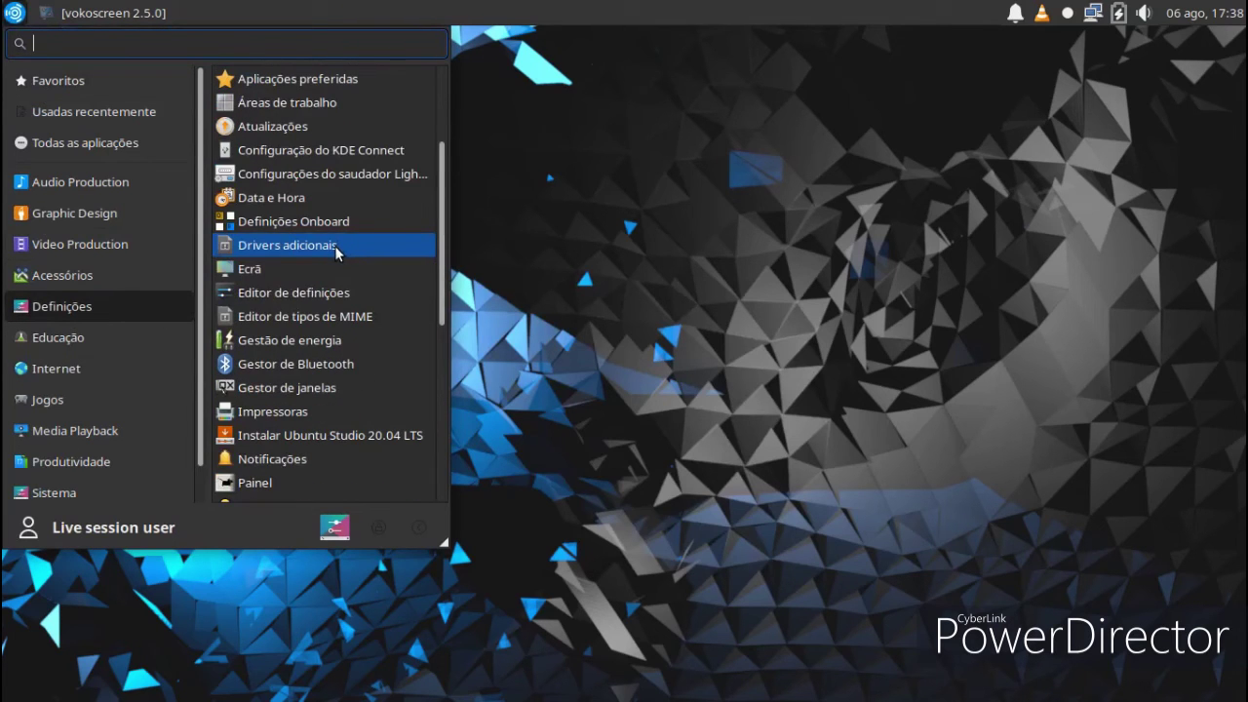
scroll(334, 249, "down", 3)
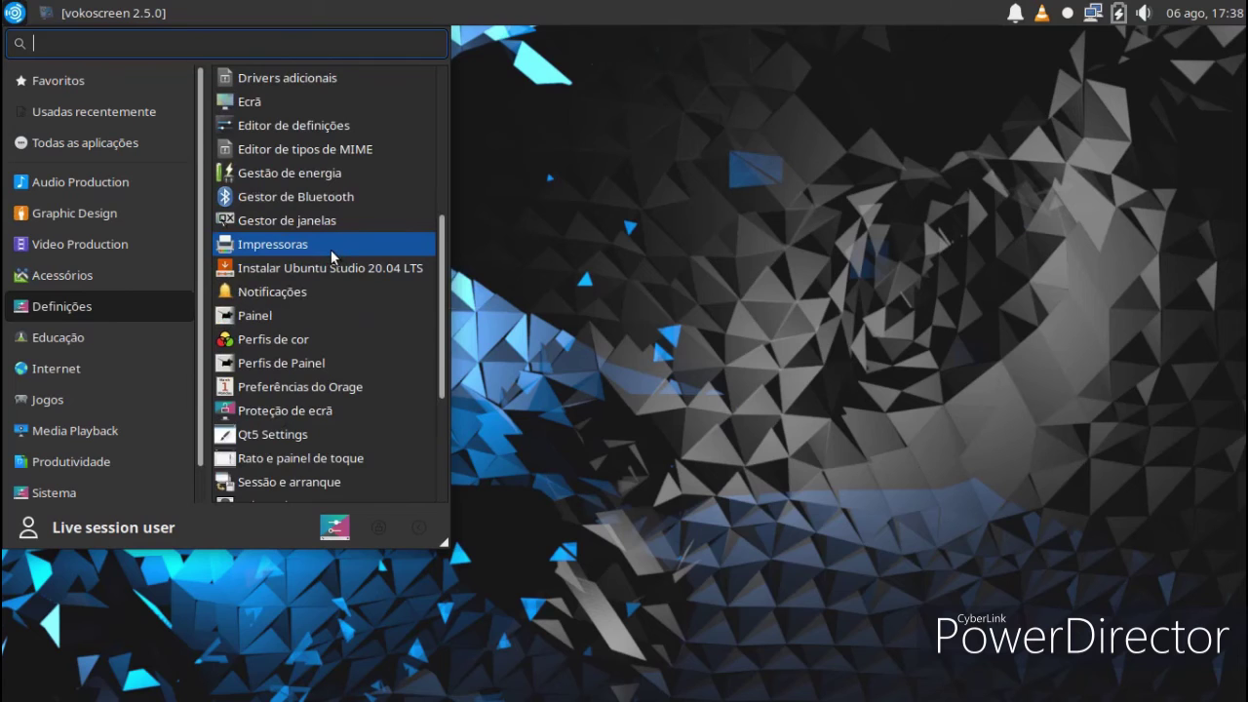
scroll(330, 249, "down", 1)
scroll(331, 250, "down", 1)
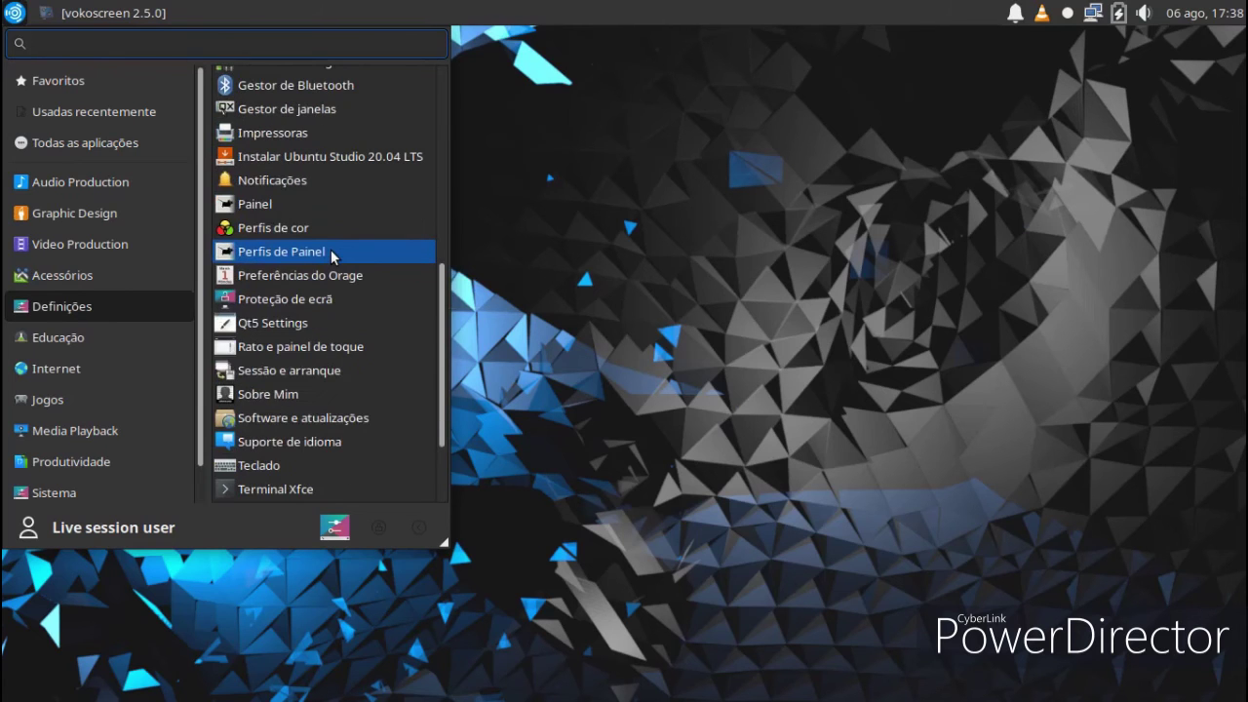
left_click(234, 419)
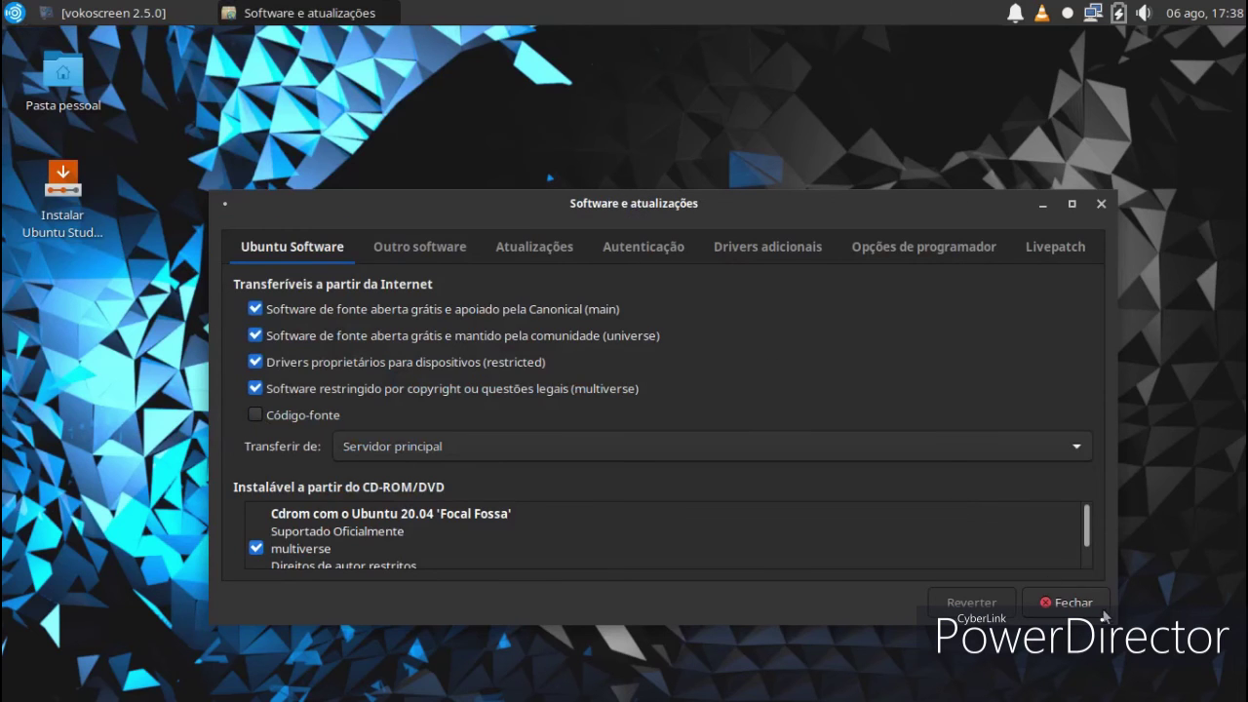
left_click(1089, 605)
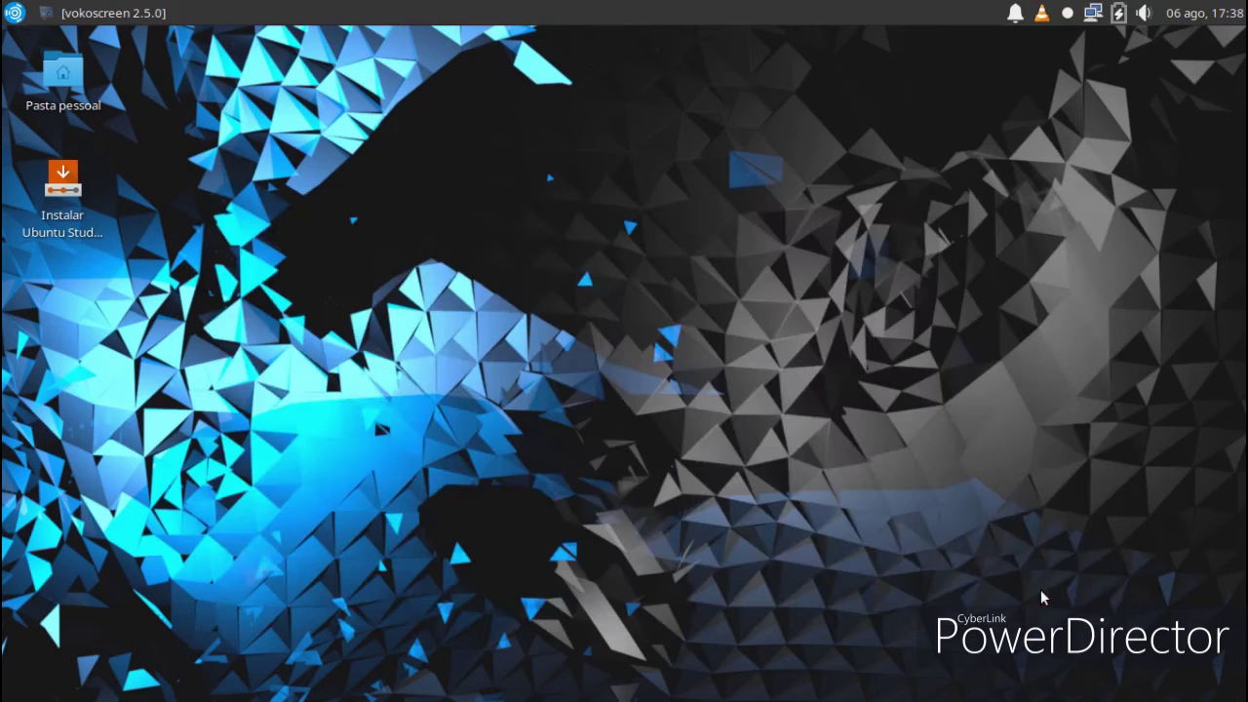
Open the properties of the panel's separator, review its style options, keep Transparente, and close the dialog.
left_click(14, 13)
left_click(502, 43)
right_click(495, 22)
left_click(554, 68)
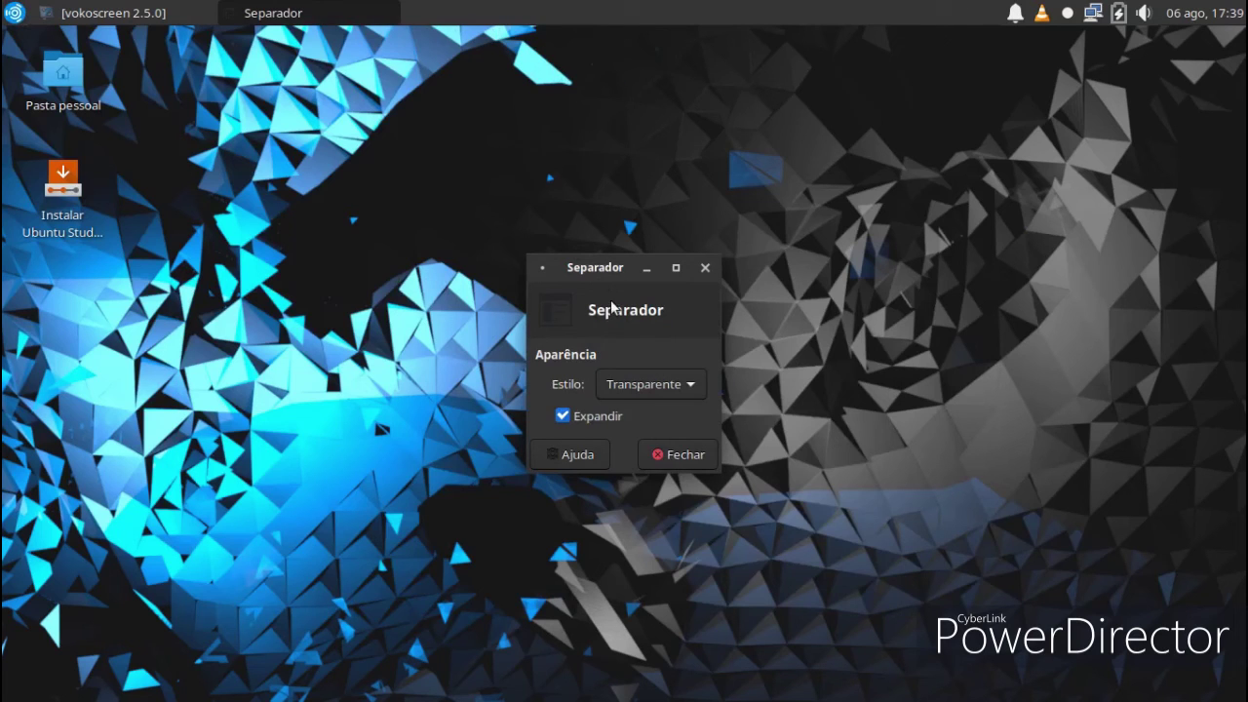
left_click(642, 380)
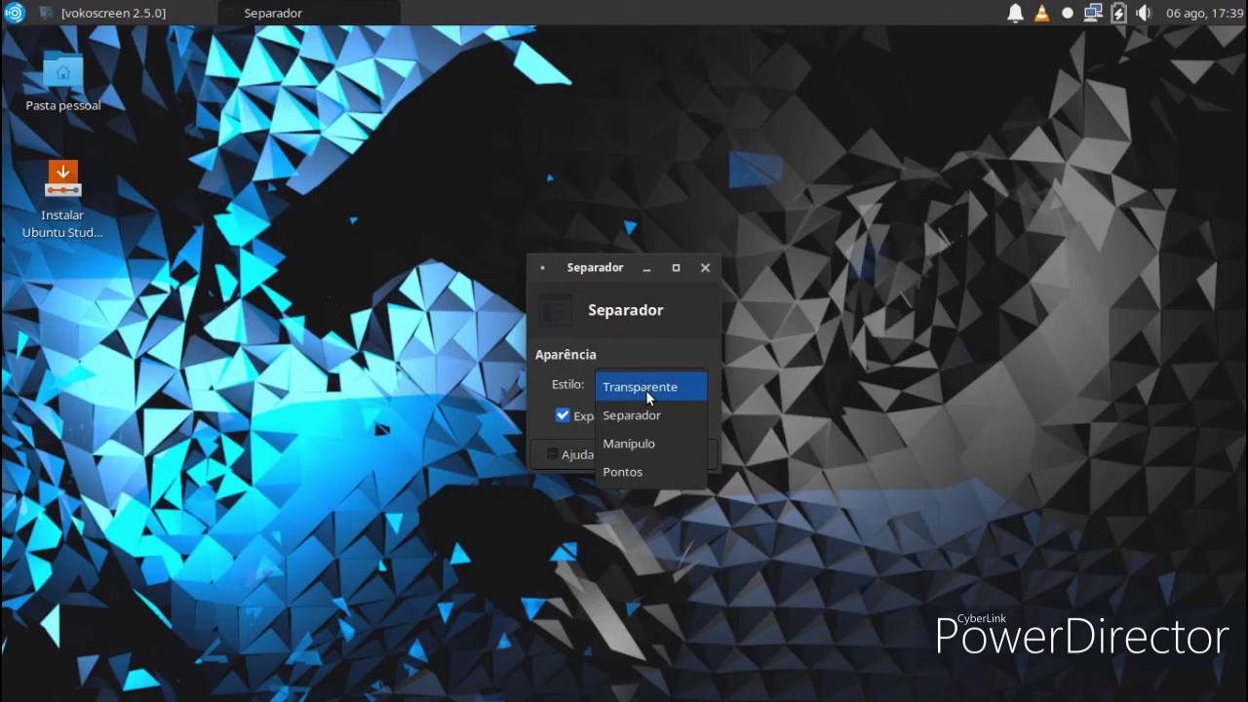
left_click(644, 387)
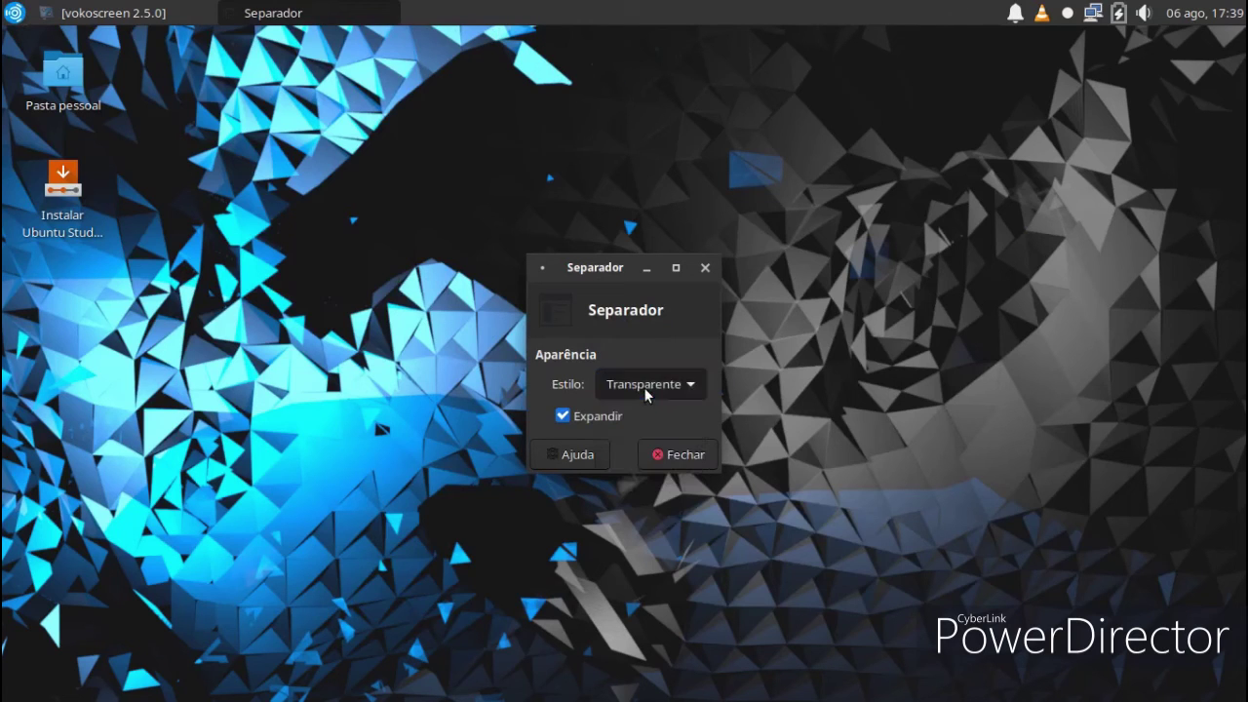
left_click(655, 454)
Open the panel preferences and set the row size of Painel 0 to 35 pixels.
right_click(517, 13)
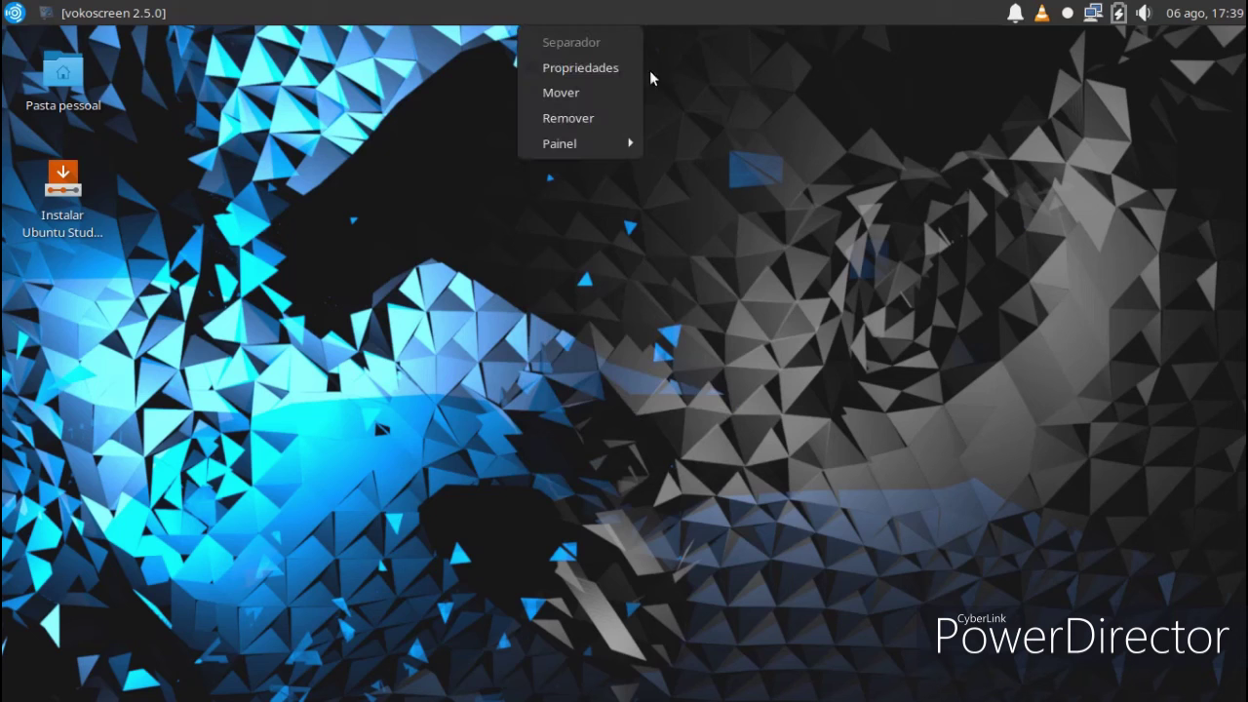
mouse_move(633, 154)
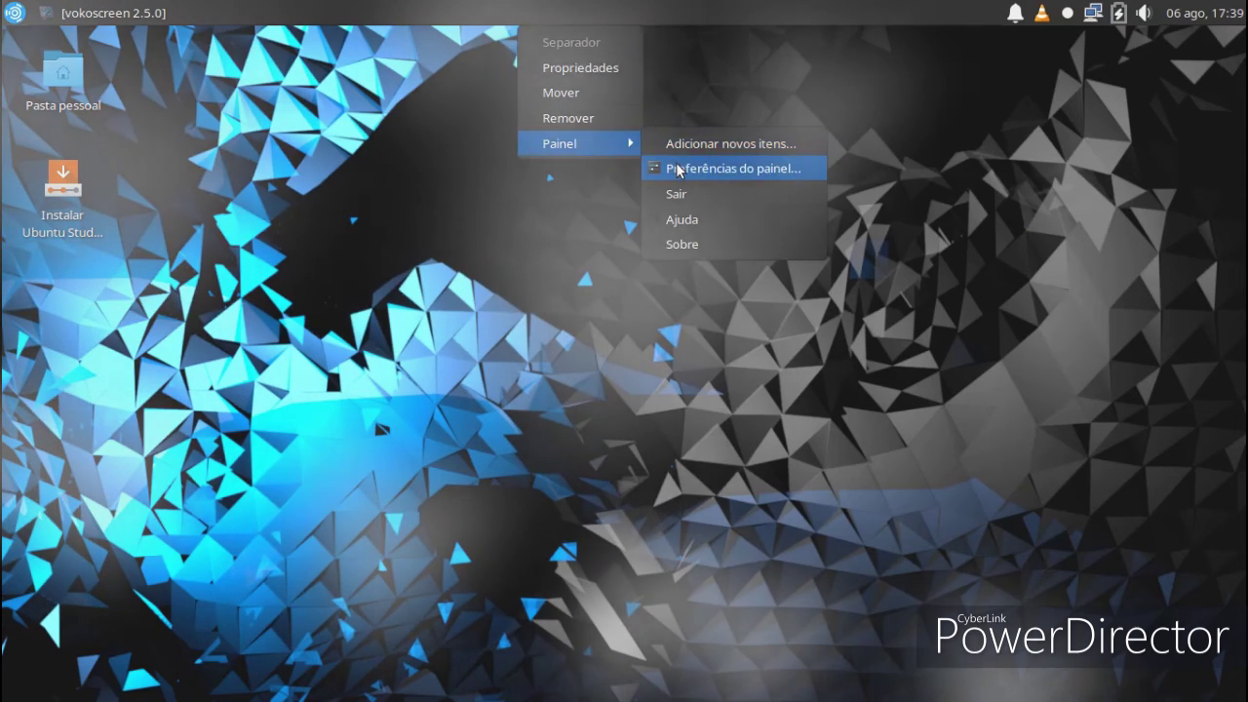
left_click(679, 169)
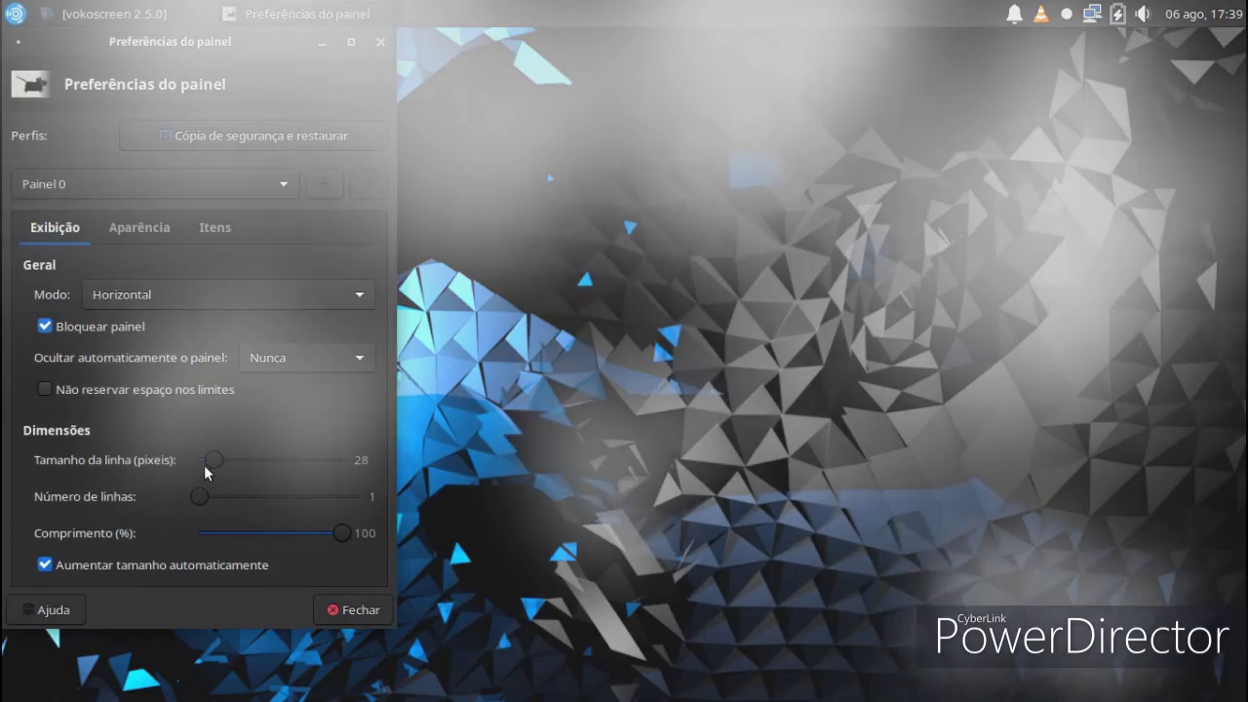
left_click_drag(207, 465, 219, 464)
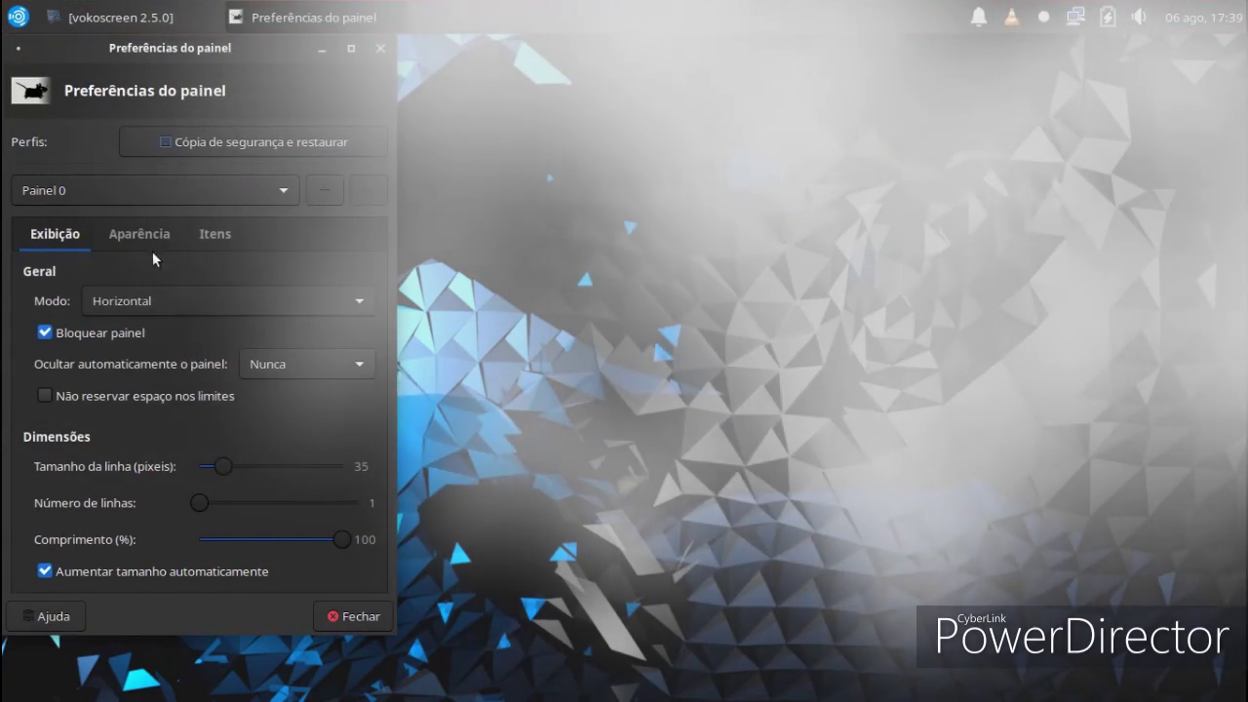
Set the panel's background style to Imagem de fundo with Entrada opacity 69 and Saída opacity 45, and close the preferences.
left_click(138, 240)
left_click(175, 305)
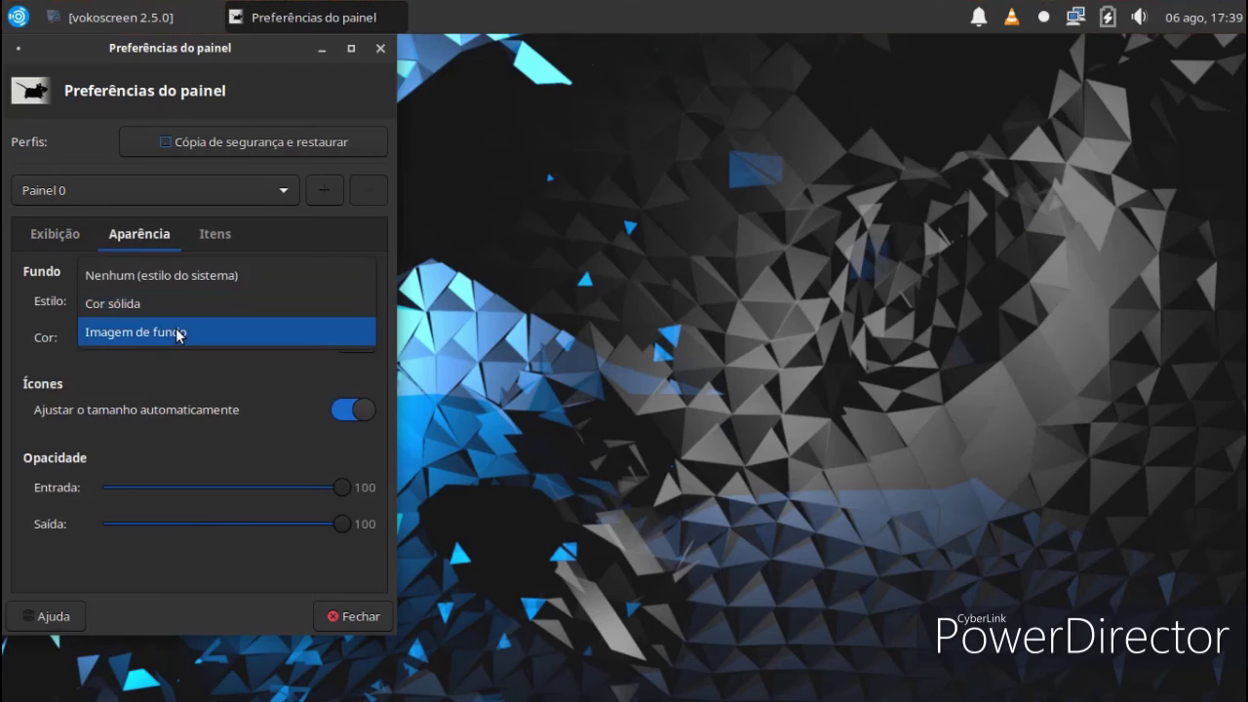
left_click(175, 329)
left_click_drag(341, 491, 241, 484)
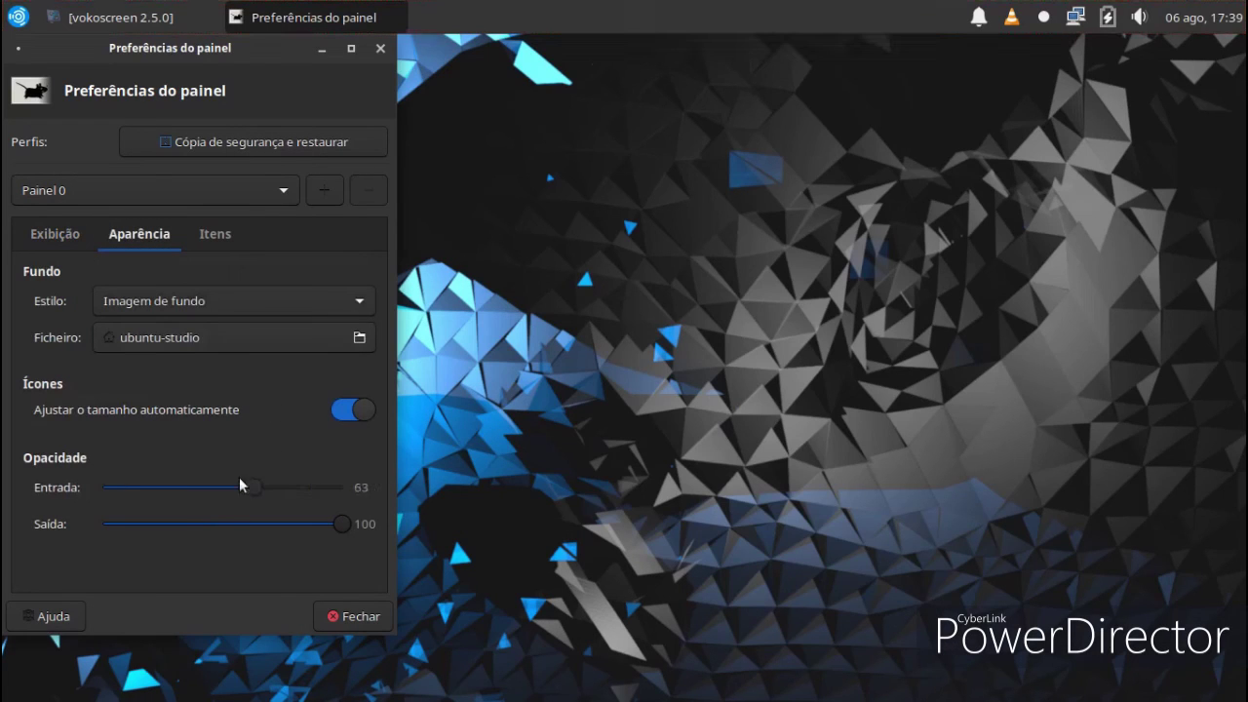
left_click_drag(102, 476, 255, 483)
left_click_drag(341, 523, 214, 516)
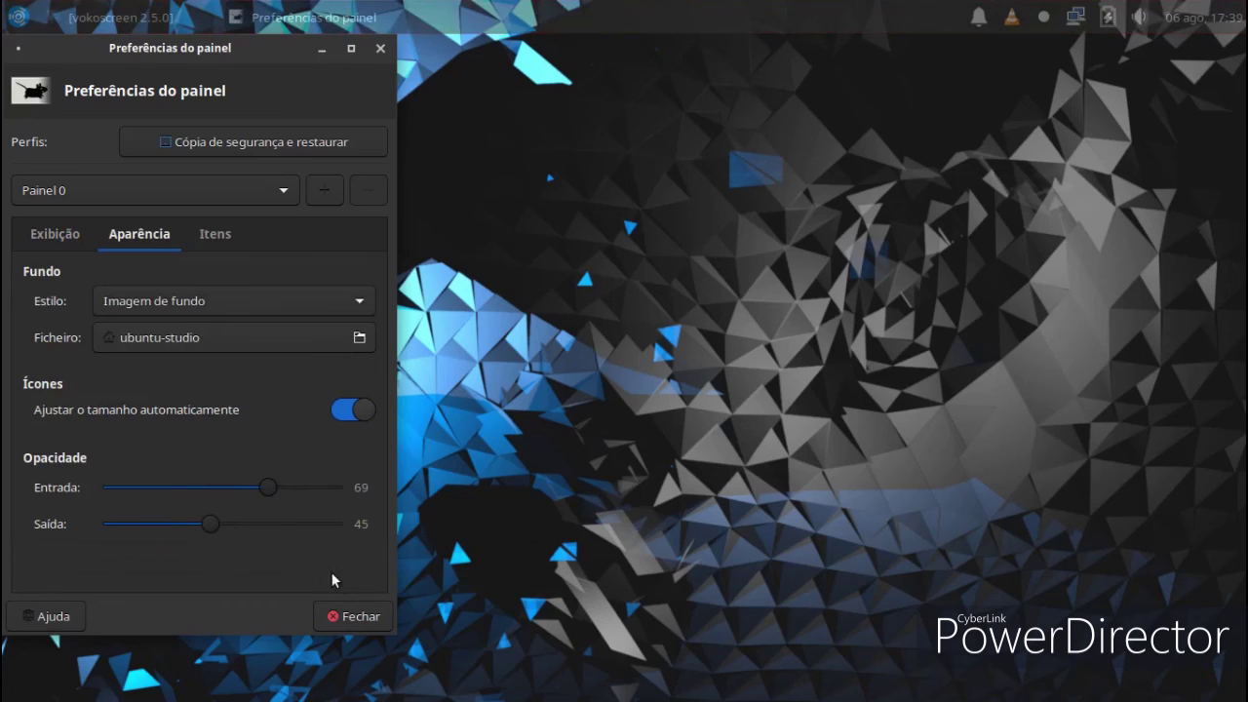
left_click(353, 616)
Enlarge the application menu until all categories fit and show the Ubuntu Studio Information entries.
left_click(20, 15)
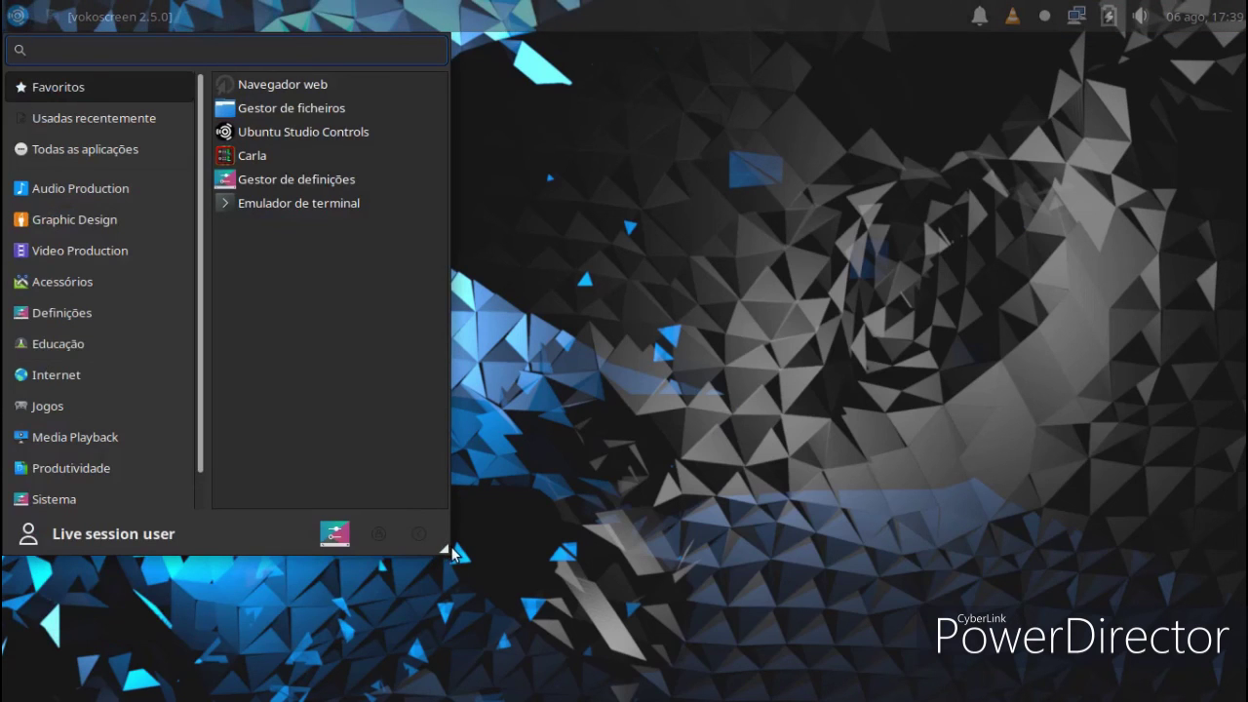
left_click_drag(438, 543, 479, 630)
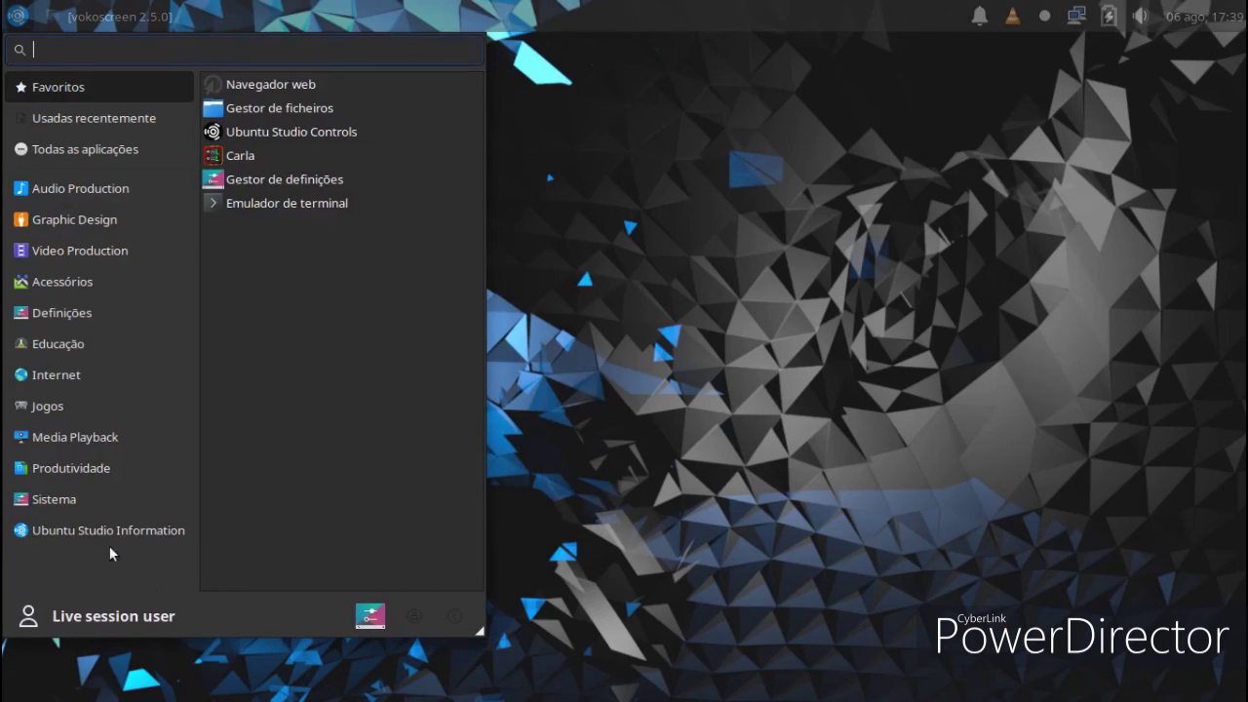
left_click(109, 534)
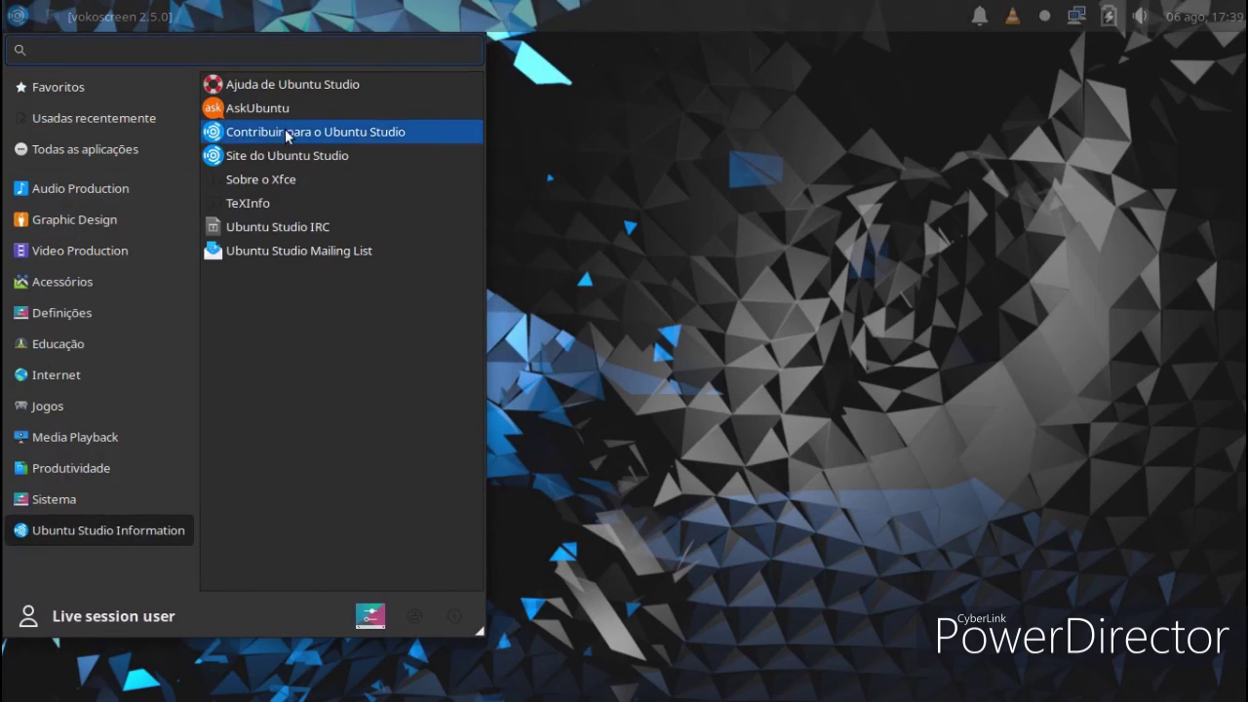
Open the AskUbuntu site in the browser, skim its list of questions, and close the browser.
left_click(305, 109)
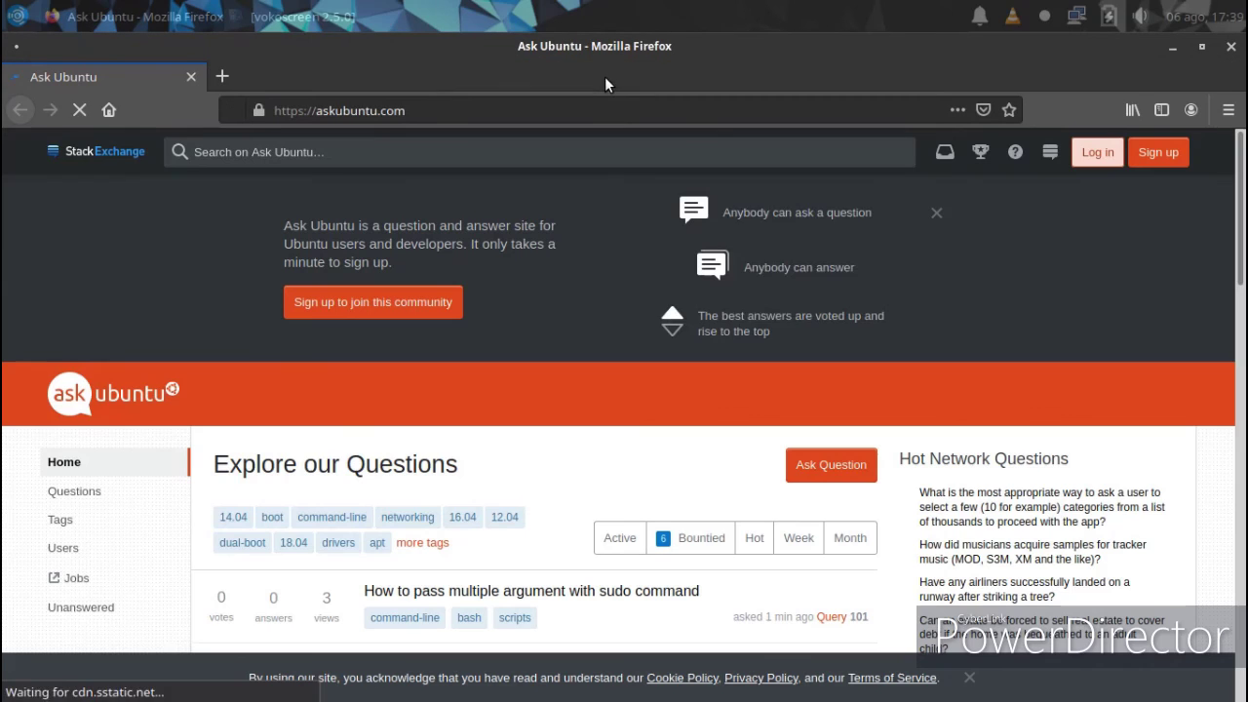
scroll(656, 312, "down", 2)
scroll(656, 312, "down", 1)
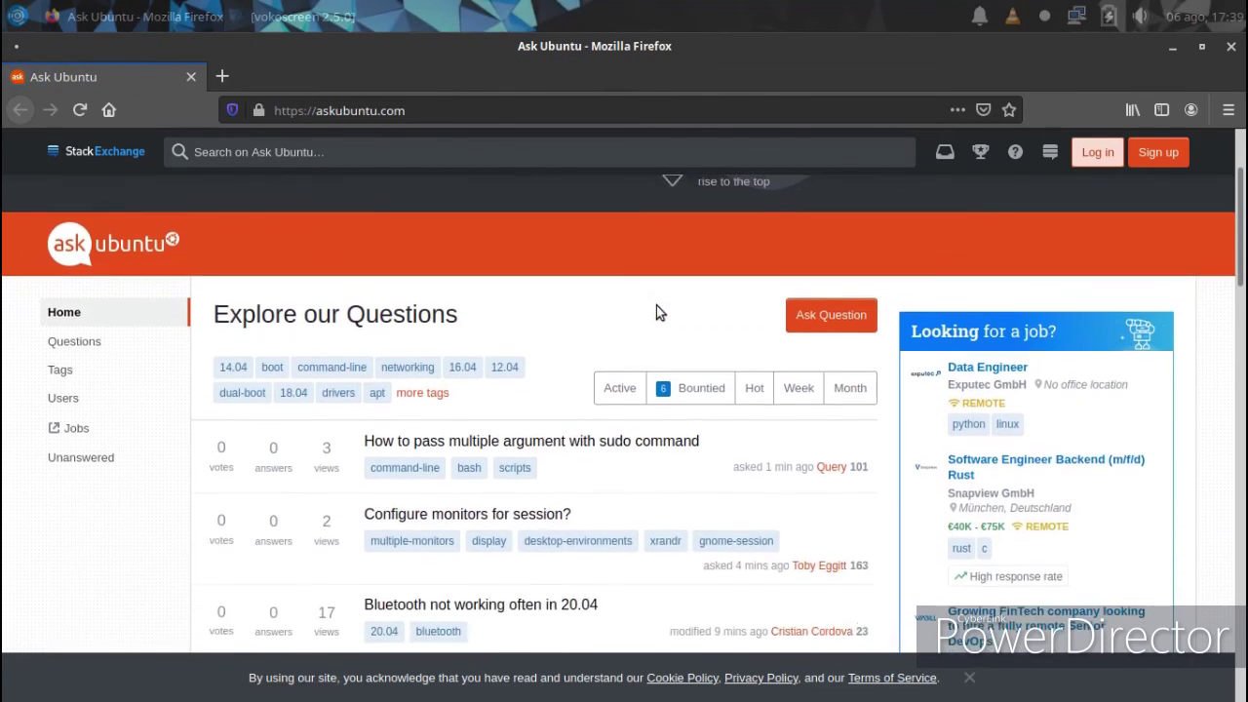
scroll(656, 311, "up", 1)
left_click(1230, 46)
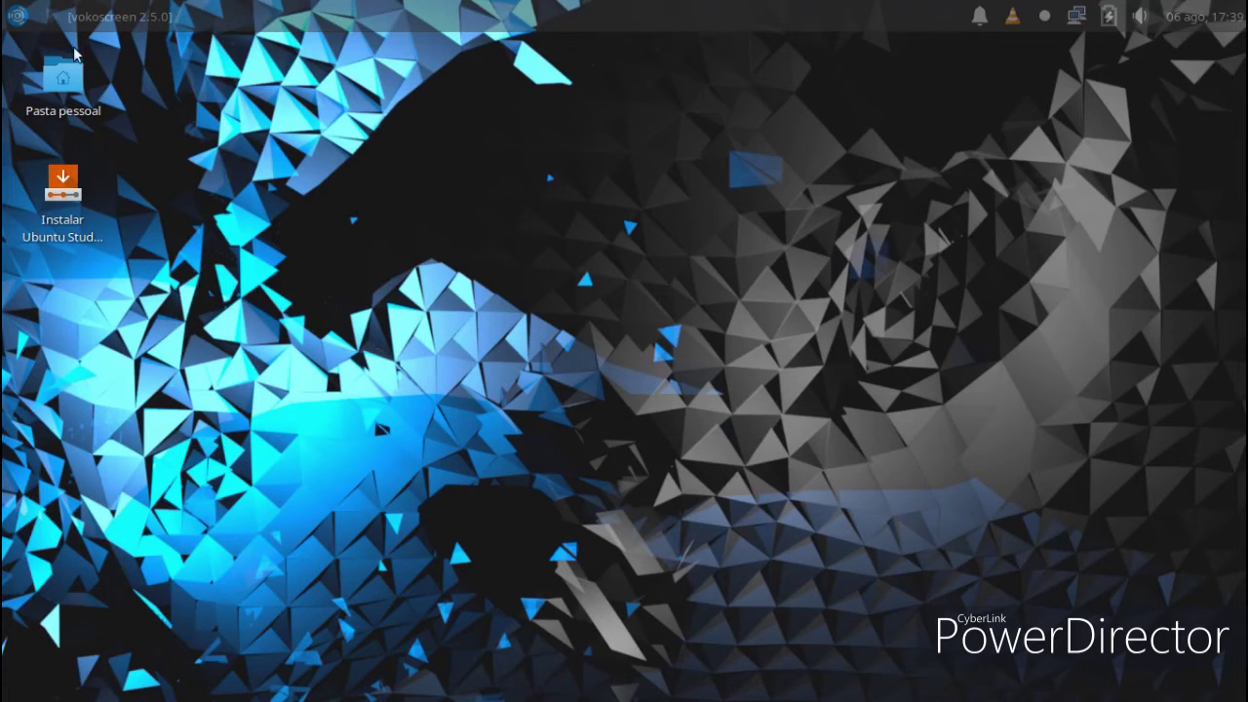
Open Ajuda de Ubuntu Studio from the Ubuntu Studio Information category, view the community help page, and close the browser.
left_click(17, 15)
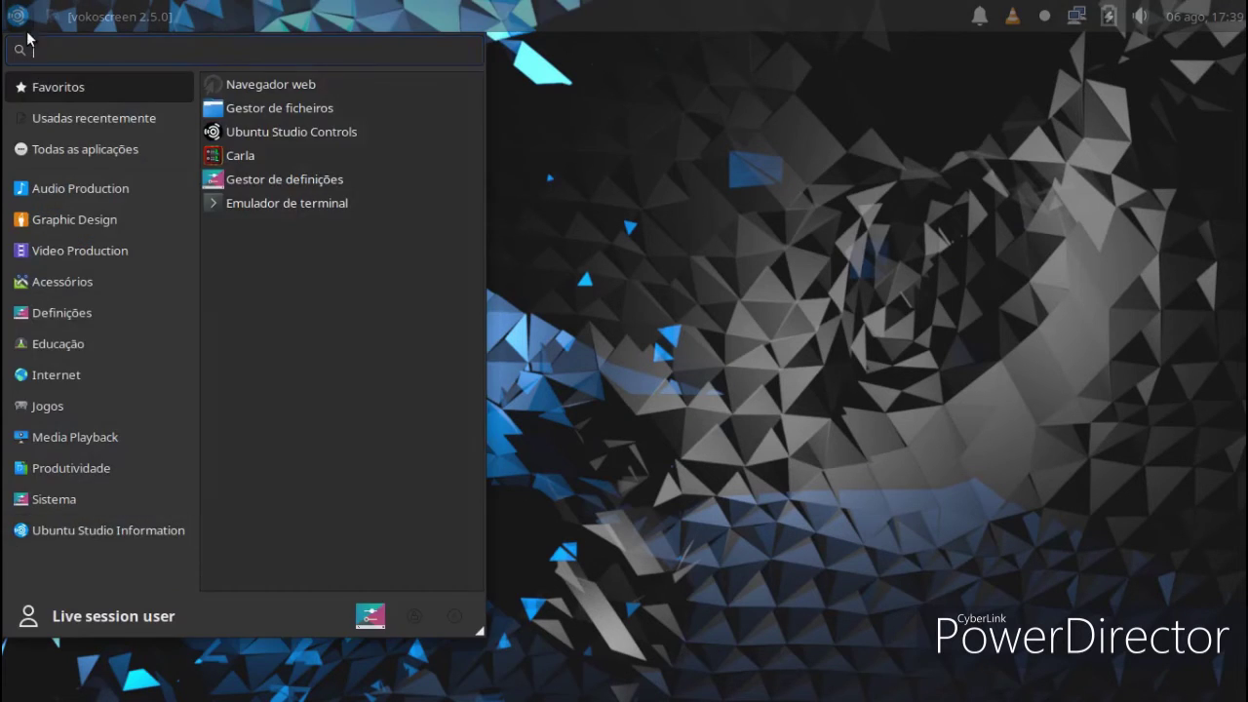
left_click(27, 535)
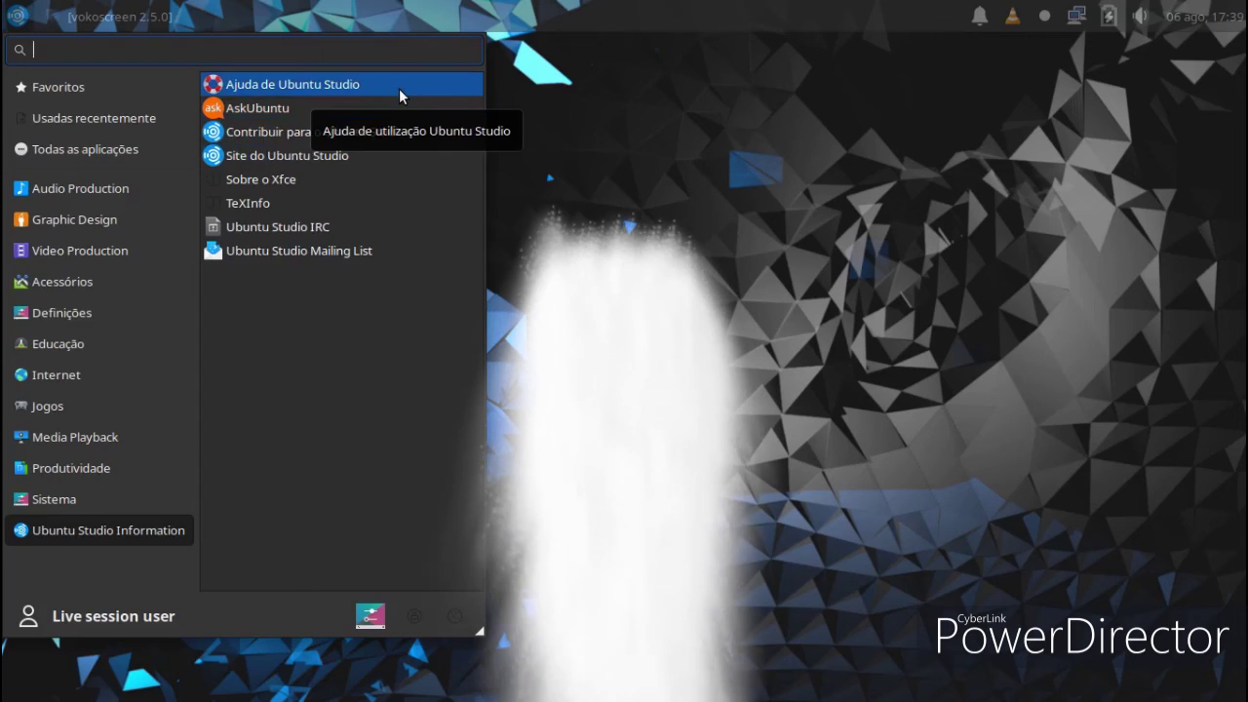
left_click(399, 86)
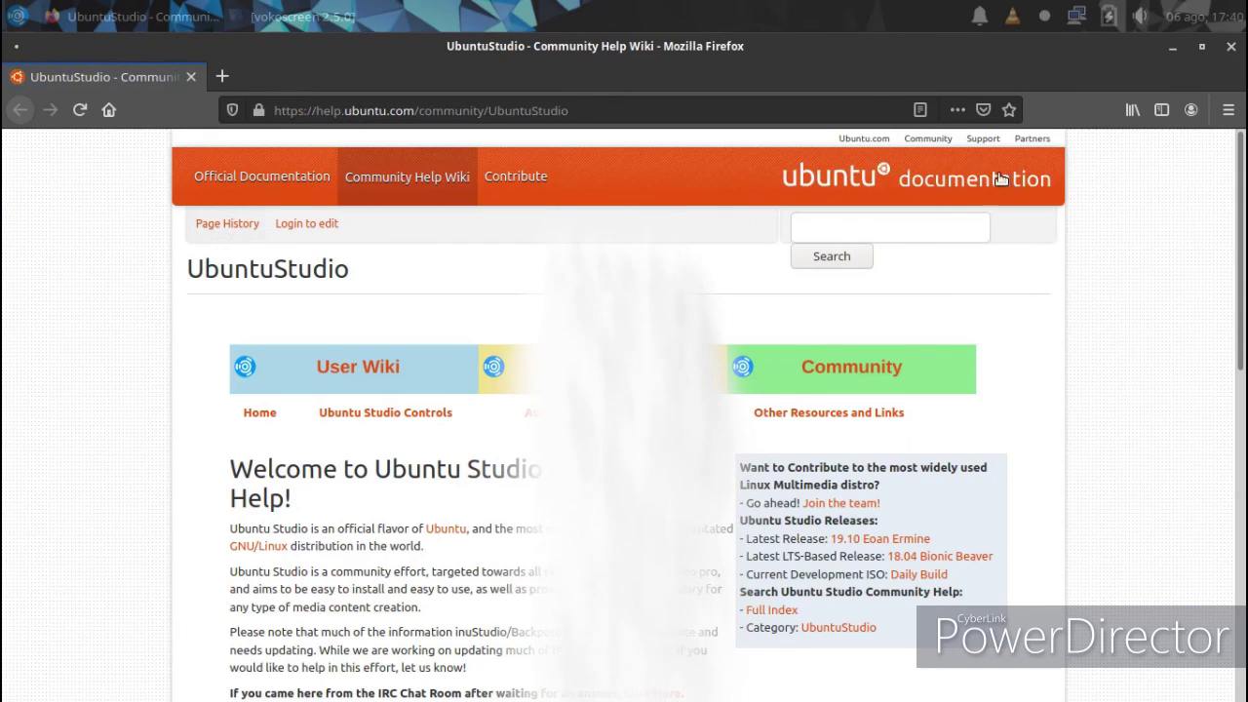
left_click(1231, 45)
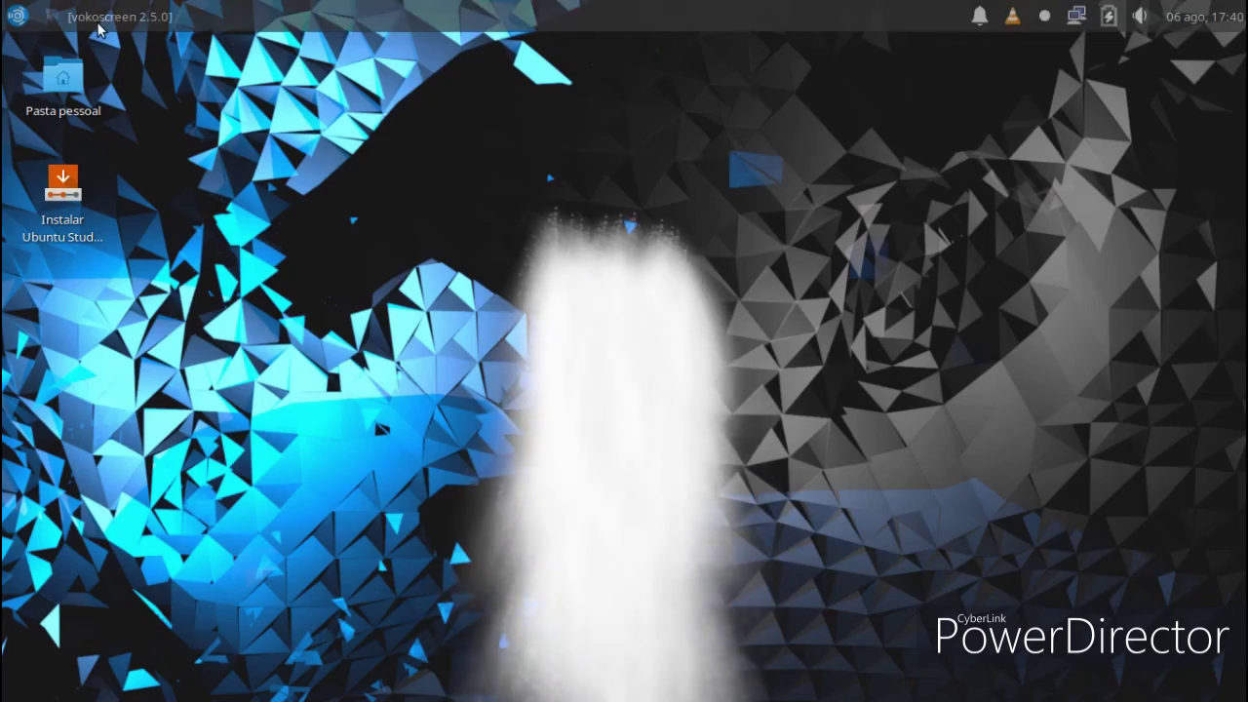